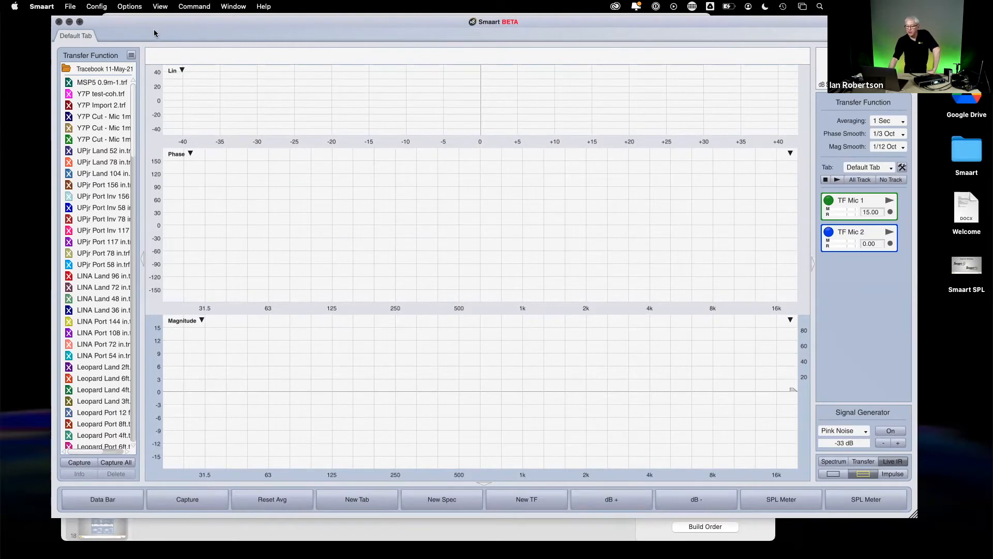
In the I-O configuration, select the OCTA-CAPTURE input device and disable its Input 2 channel
{"action": "left_click_drag", "start_coordinate": [157, 21], "coordinate": [159, 55]}
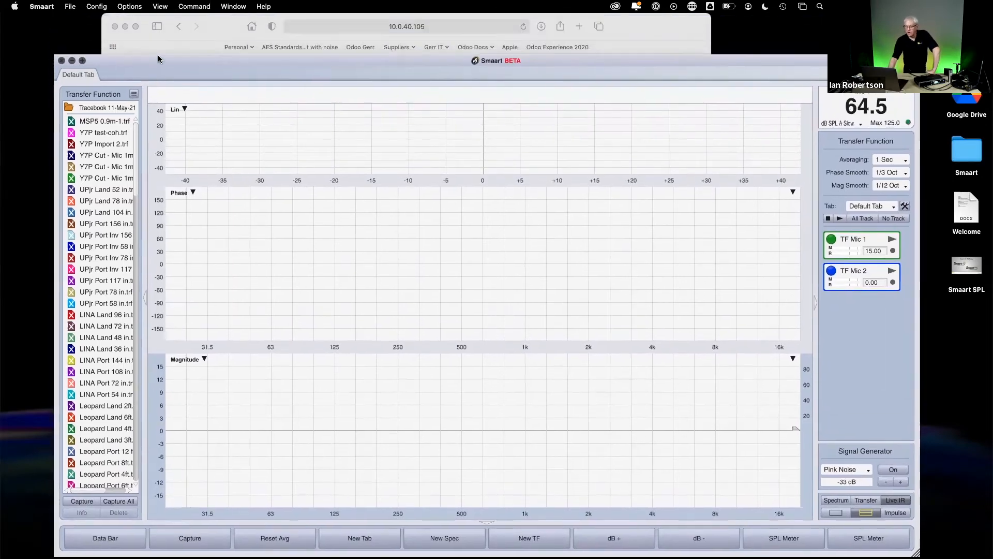
{"action": "left_click", "coordinate": [97, 6]}
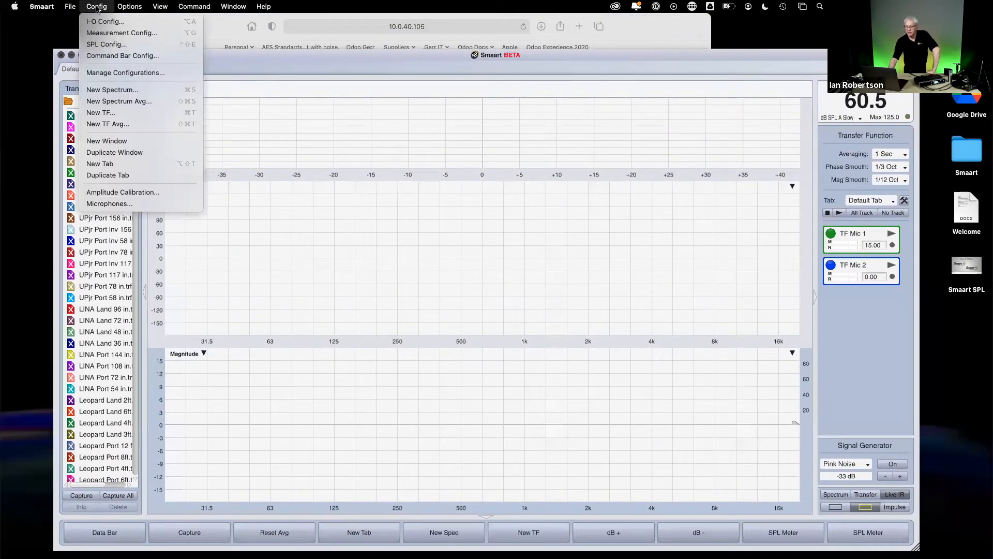
{"action": "left_click", "coordinate": [119, 22]}
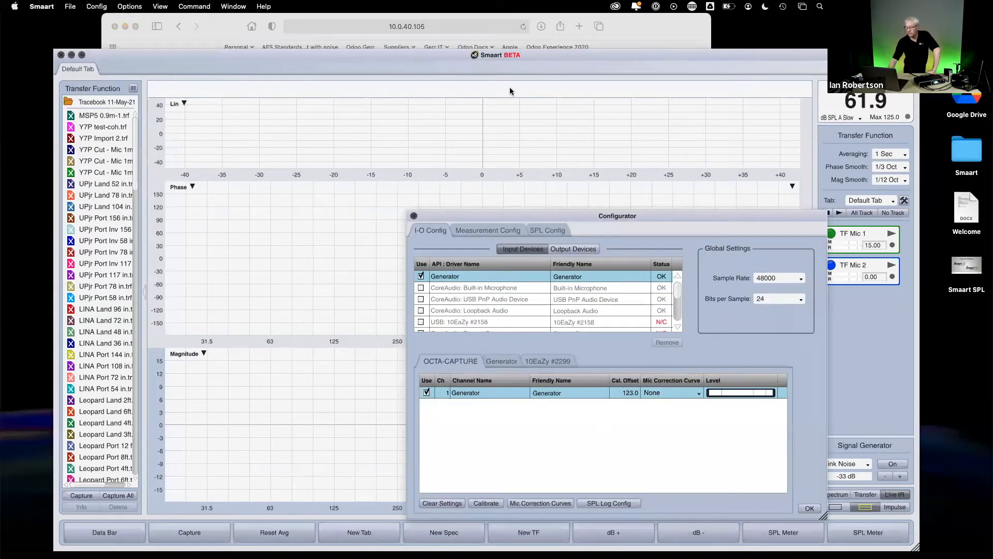
{"action": "left_click_drag", "start_coordinate": [578, 216], "coordinate": [330, 125]}
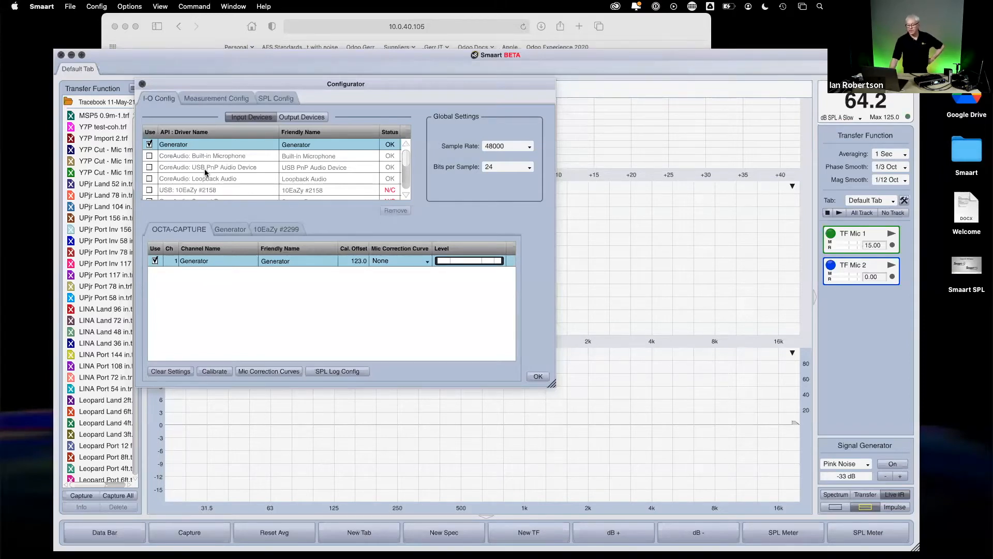
{"action": "scroll", "coordinate": [204, 169], "scroll_direction": "down", "scroll_amount": 5}
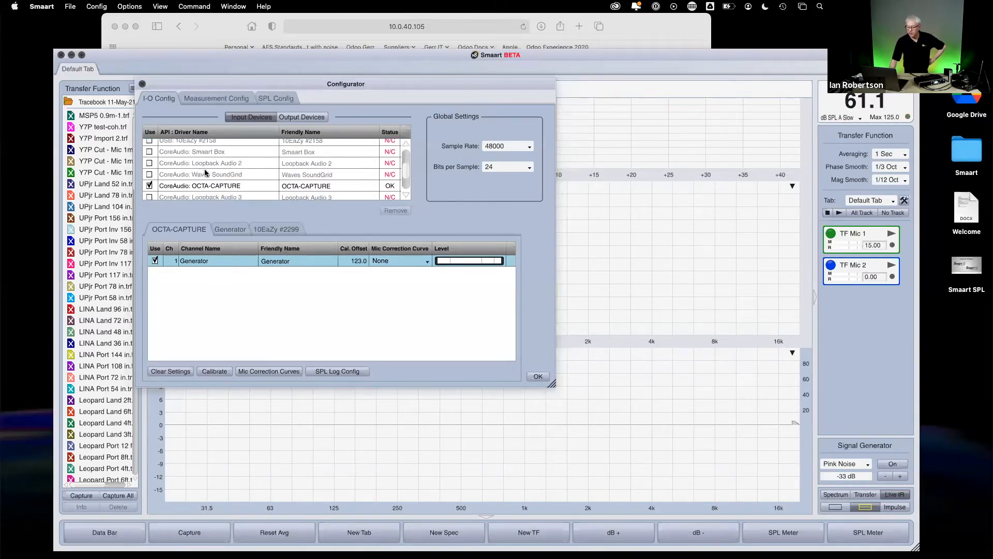
{"action": "scroll", "coordinate": [203, 168], "scroll_direction": "down", "scroll_amount": 5}
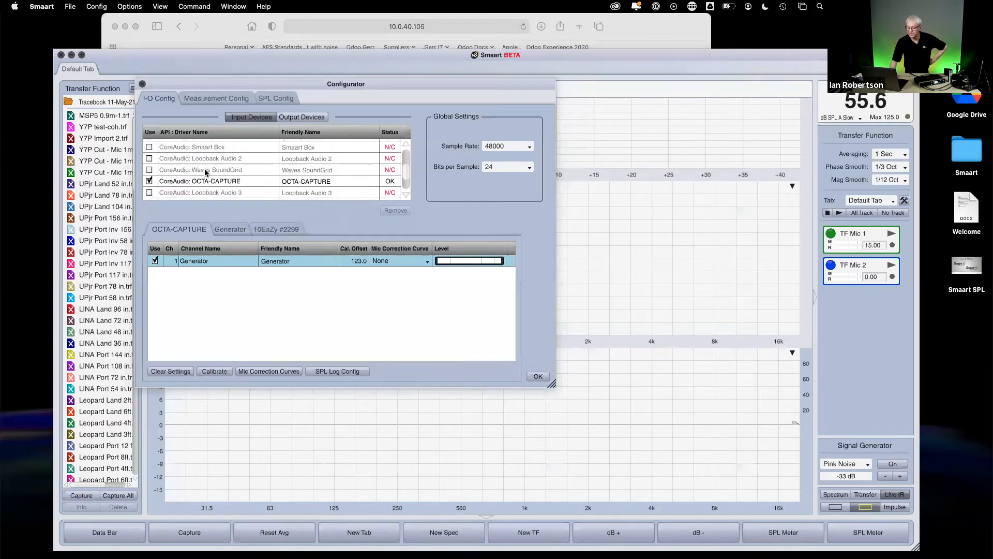
{"action": "scroll", "coordinate": [204, 168], "scroll_direction": "up", "scroll_amount": 3}
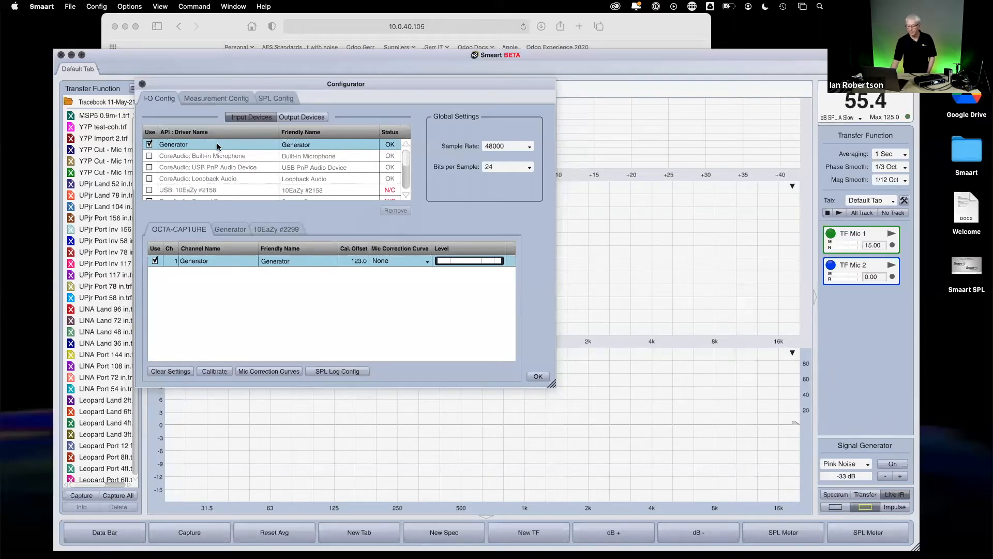
{"action": "scroll", "coordinate": [214, 167], "scroll_direction": "down", "scroll_amount": 5}
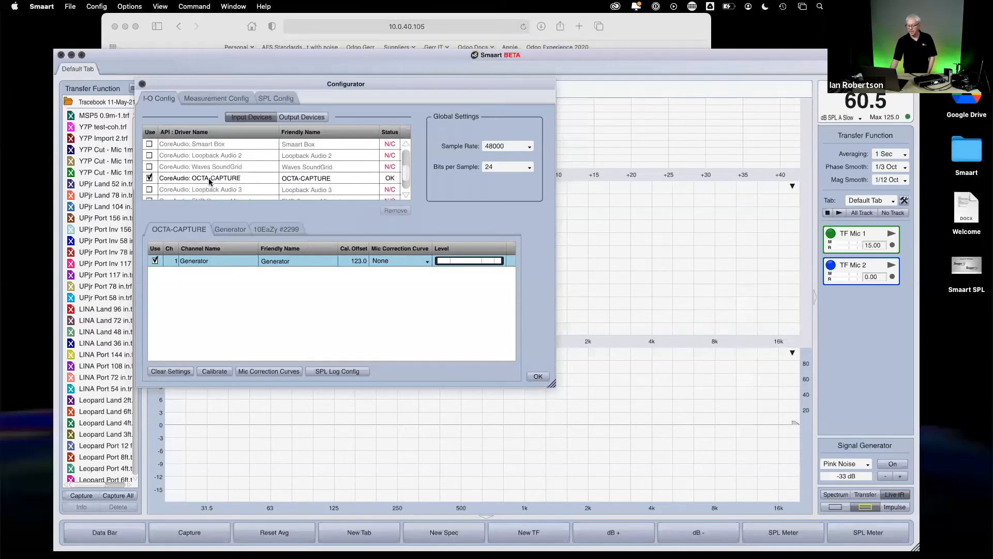
{"action": "left_click", "coordinate": [209, 177]}
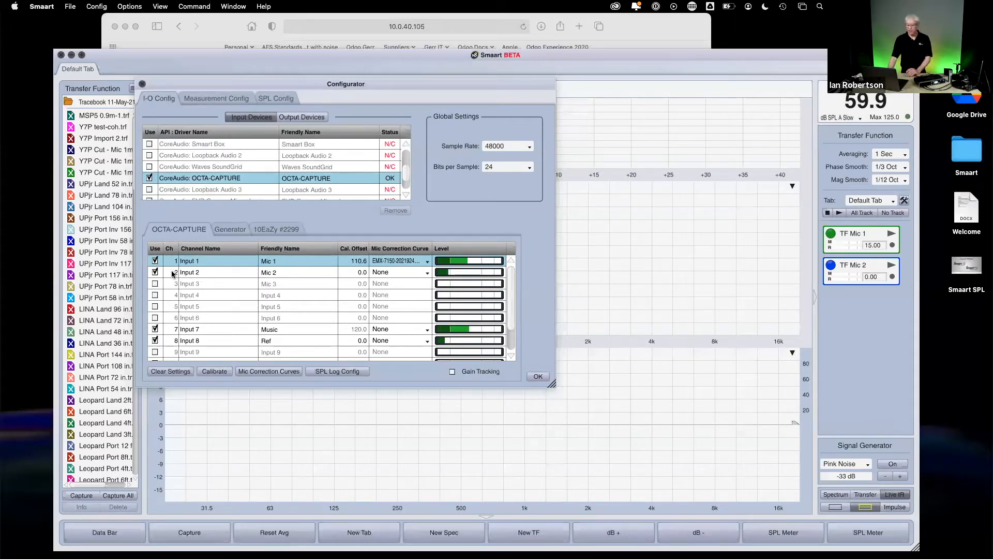
{"action": "left_click", "coordinate": [154, 273]}
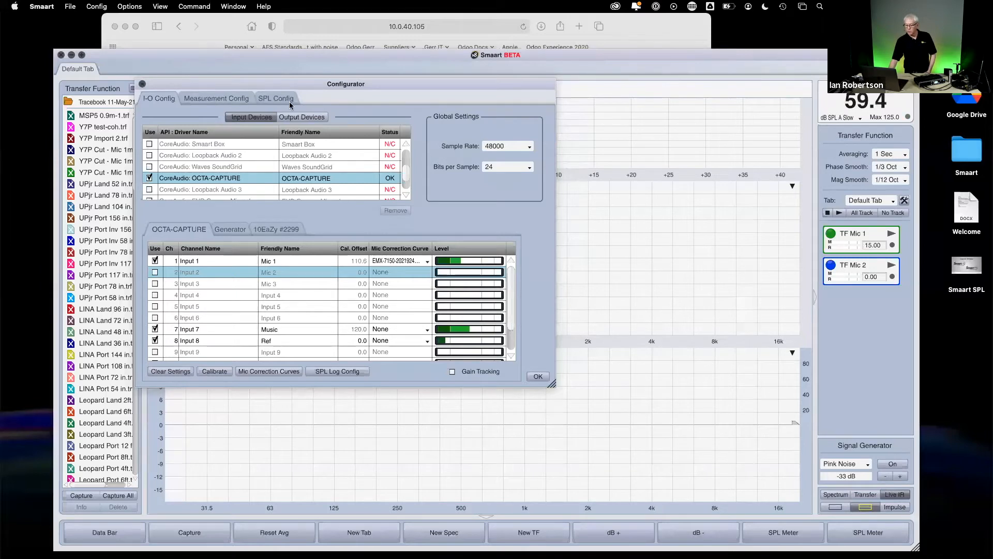
Review the SPL configuration: check the device choices for meter 1, and briefly show and hide the SPL meters
{"action": "left_click", "coordinate": [271, 98]}
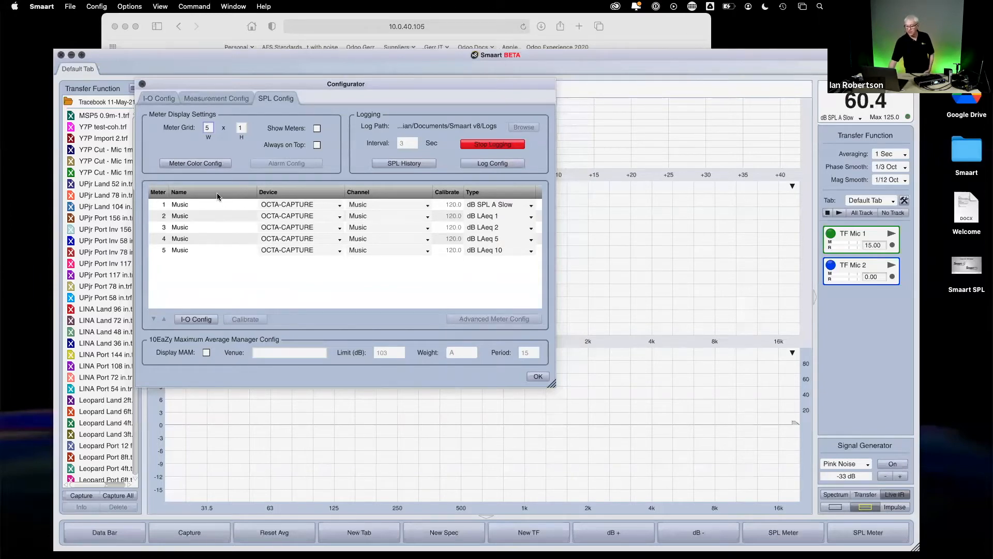
{"action": "left_click", "coordinate": [290, 207]}
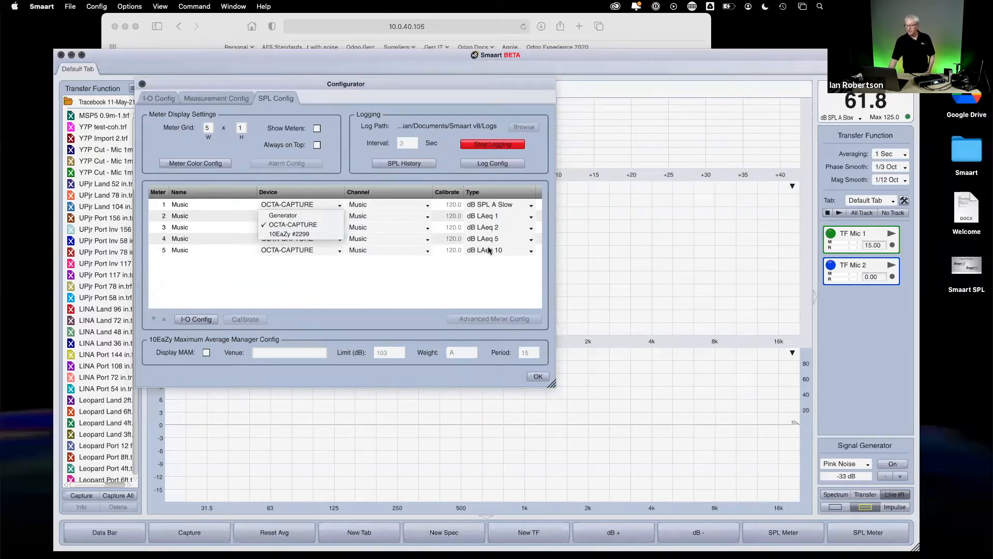
{"action": "left_click", "coordinate": [217, 137]}
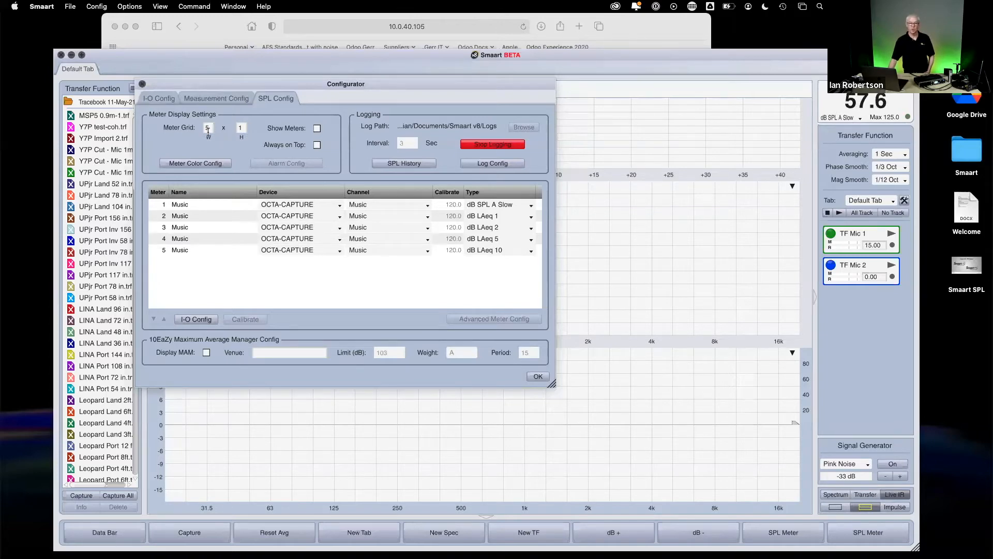
{"action": "left_click", "coordinate": [317, 129]}
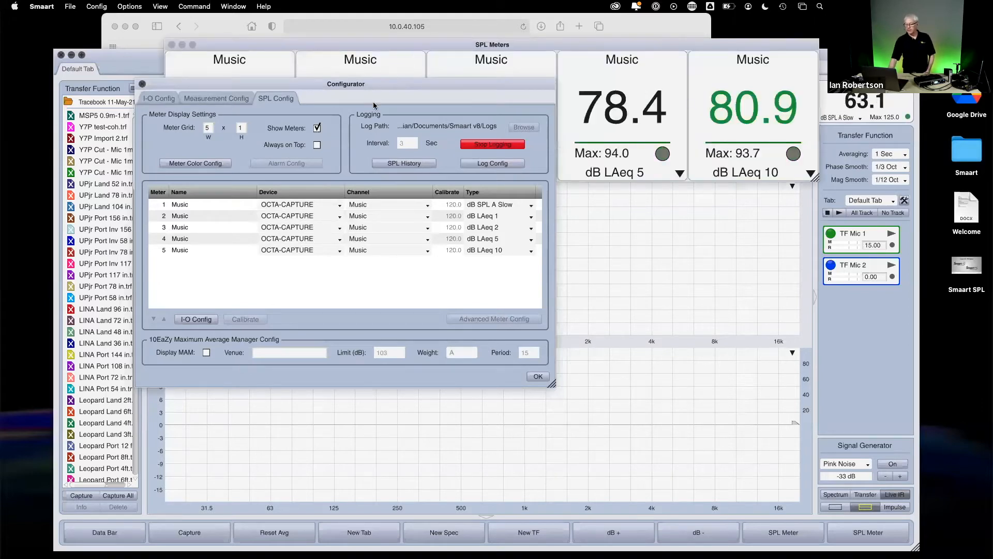
{"action": "left_click", "coordinate": [317, 128]}
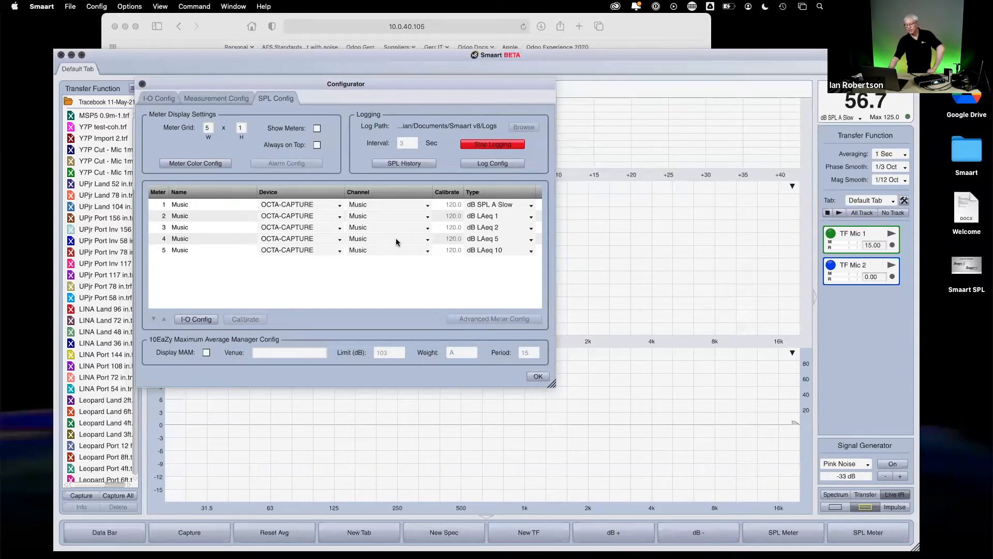
Stop the SPL logging and review the calibrated inputs in the log configuration
{"action": "left_click_drag", "start_coordinate": [384, 85], "coordinate": [364, 61]}
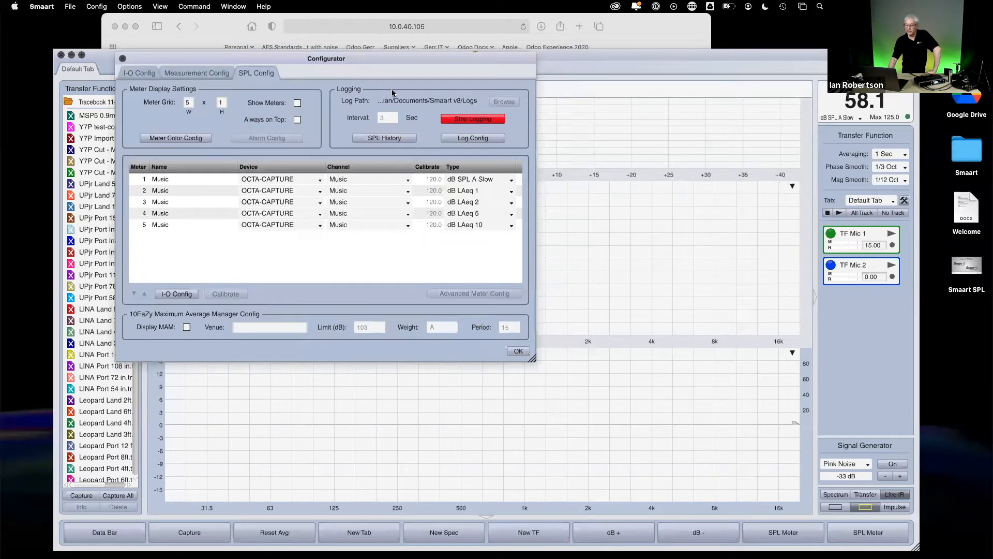
{"action": "left_click", "coordinate": [472, 119]}
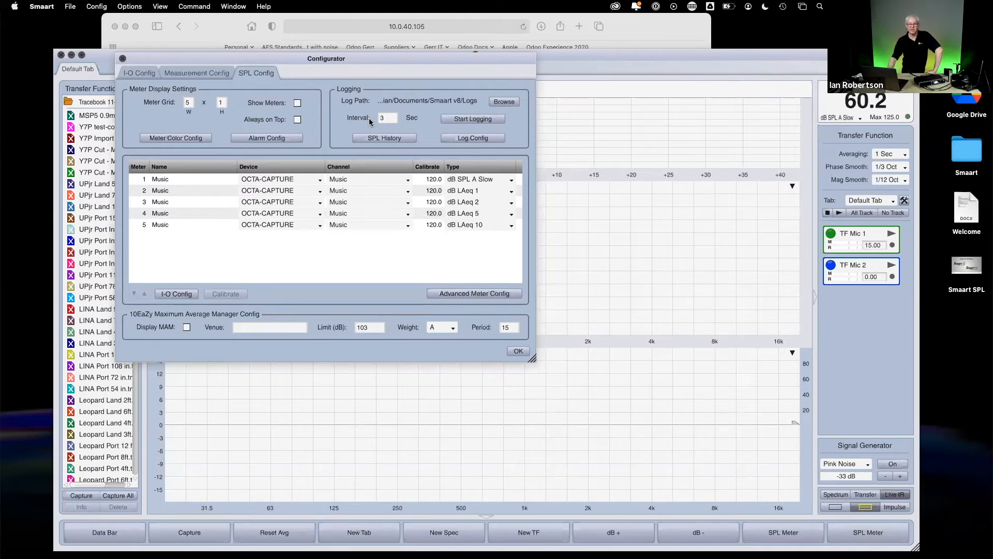
{"action": "left_click", "coordinate": [464, 139]}
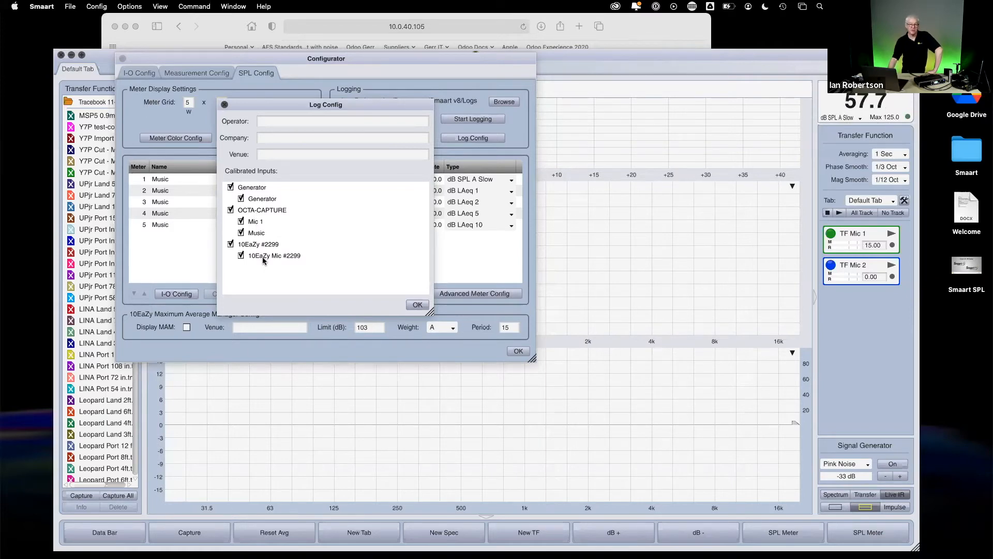
{"action": "left_click", "coordinate": [417, 305]}
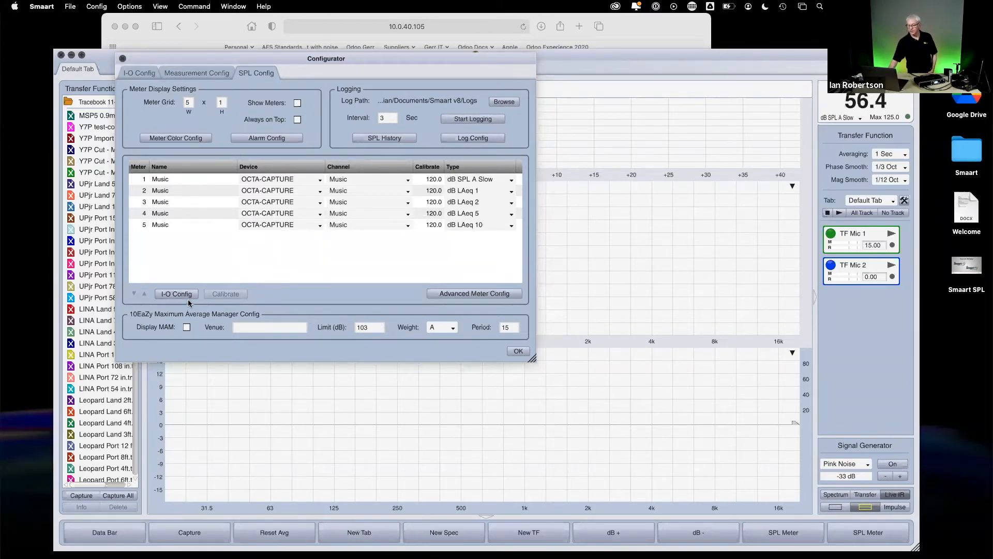
Calibrate the OCTA-CAPTURE's Mic 1 input to 94.0 dB, accept the calculated offset and close the configuration
{"action": "left_click", "coordinate": [138, 73]}
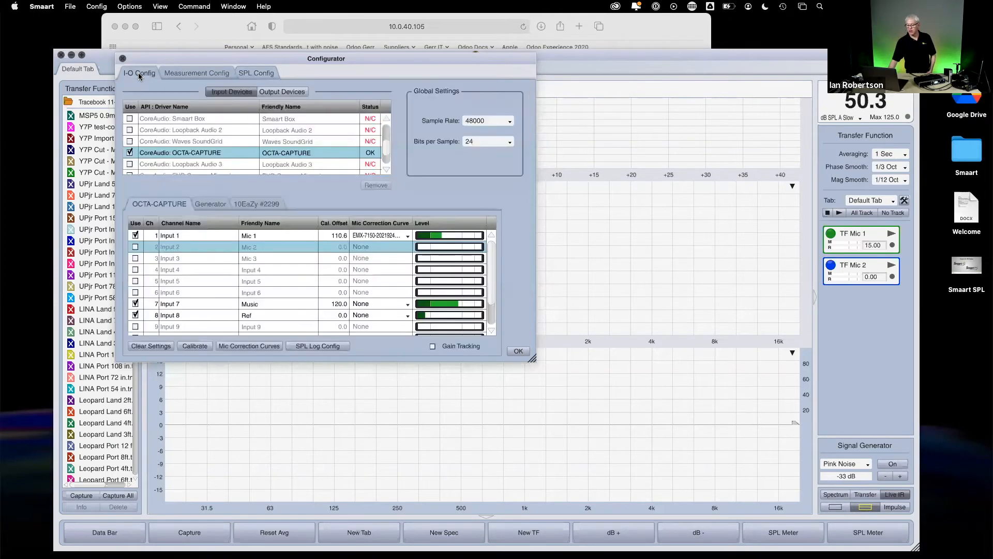
{"action": "left_click", "coordinate": [197, 236]}
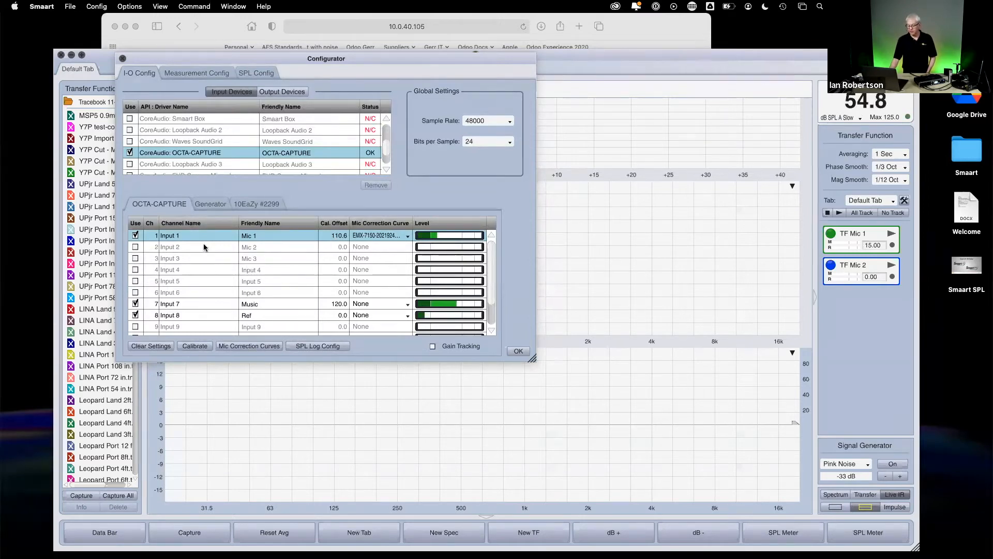
{"action": "left_click", "coordinate": [194, 347]}
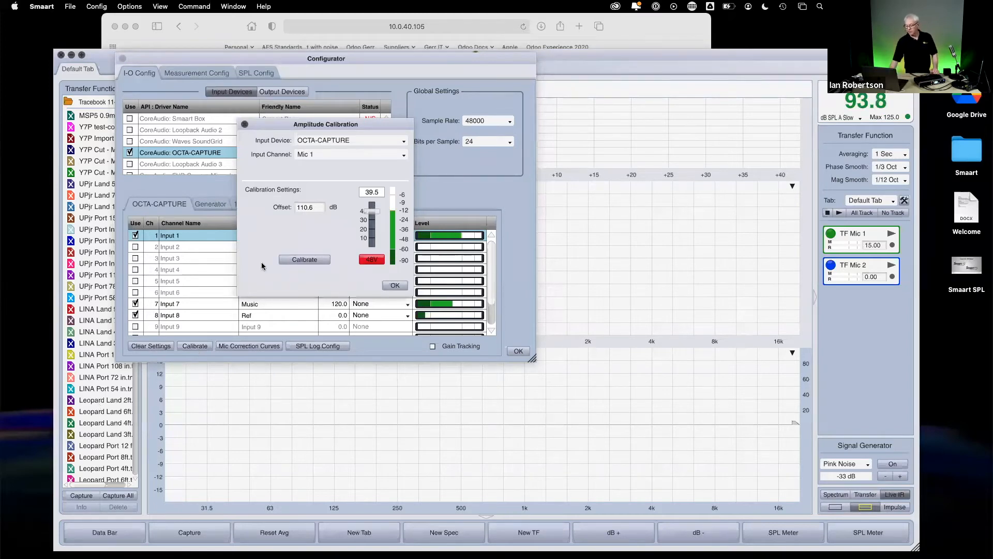
{"action": "left_click", "coordinate": [302, 260]}
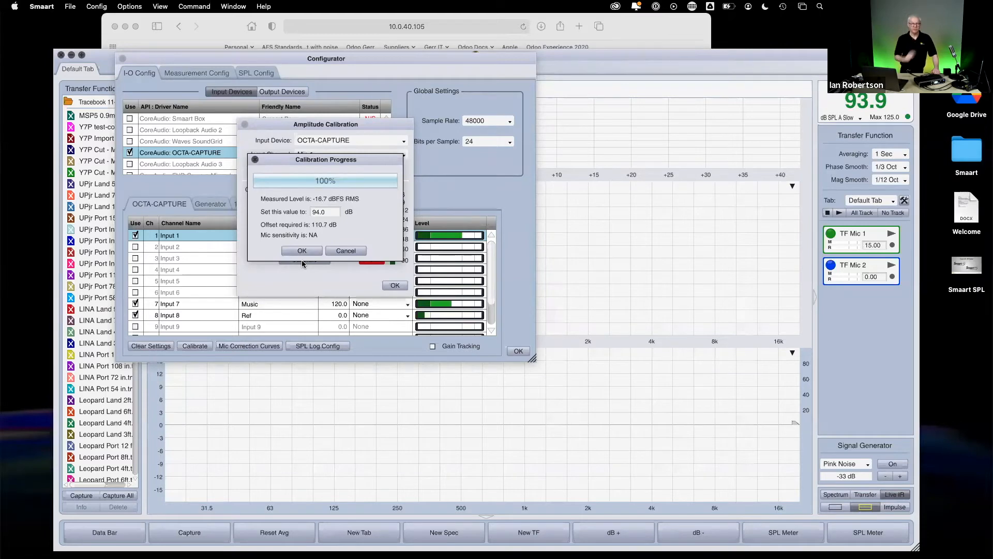
{"action": "left_click", "coordinate": [303, 252]}
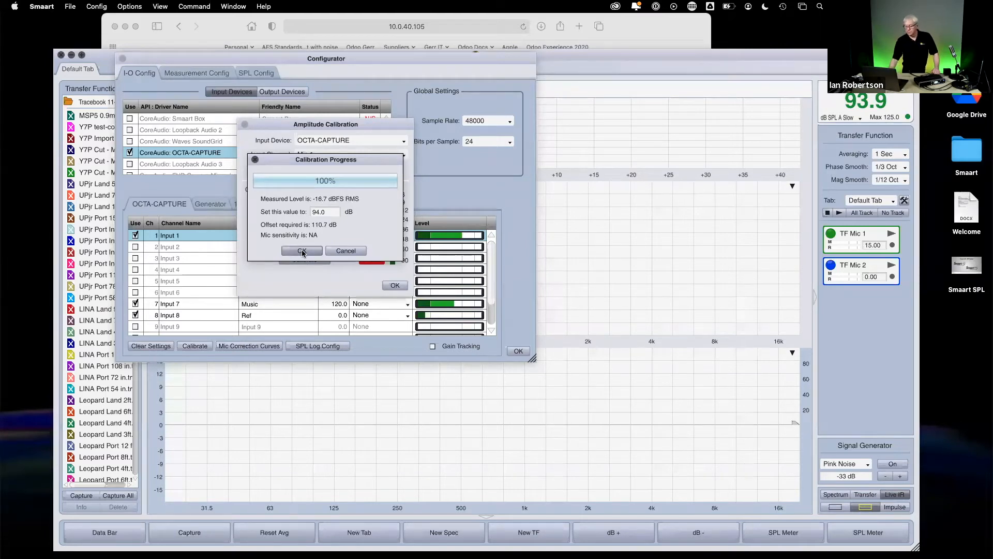
{"action": "double_click", "coordinate": [329, 212]}
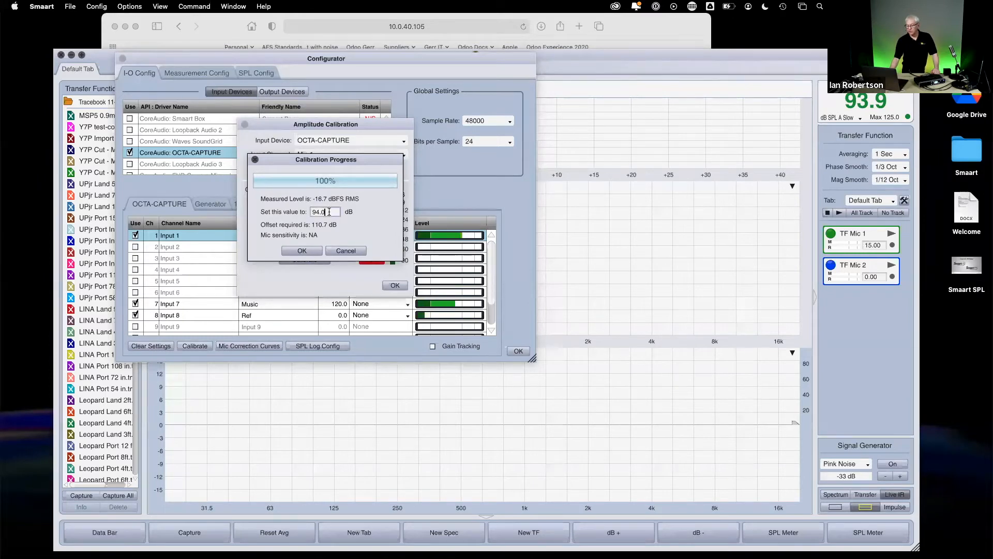
{"action": "left_click", "coordinate": [332, 211]}
{"action": "left_click", "coordinate": [306, 249]}
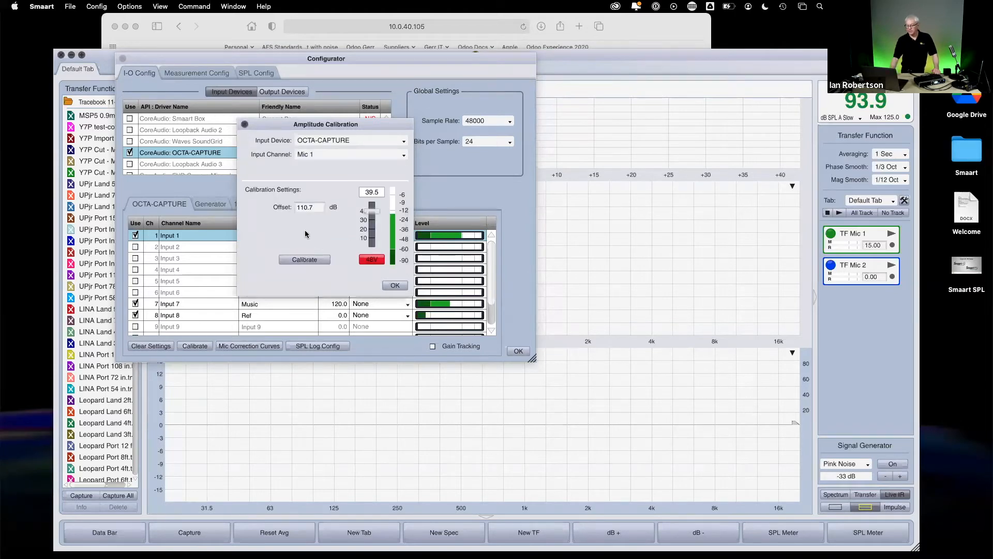
{"action": "left_click", "coordinate": [394, 286]}
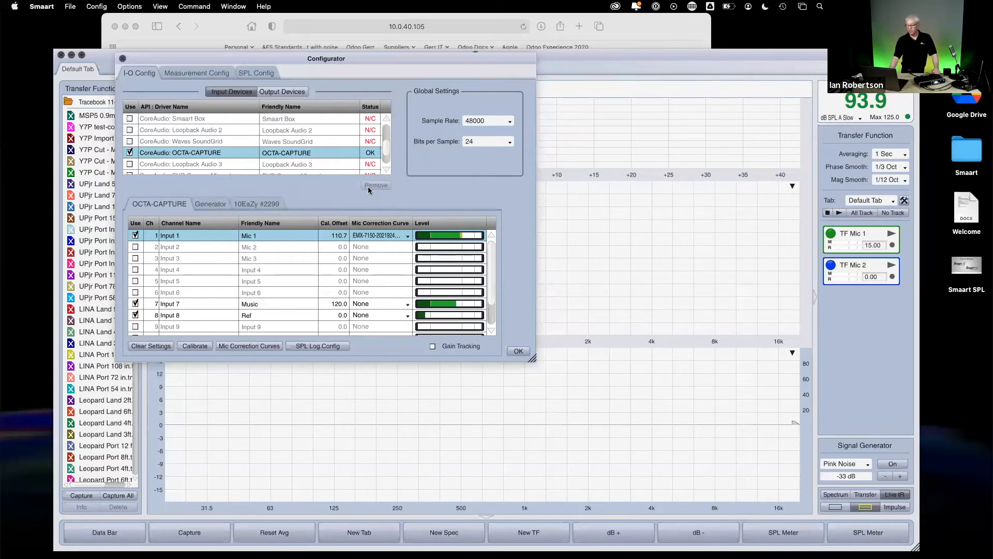
{"action": "left_click", "coordinate": [518, 352]}
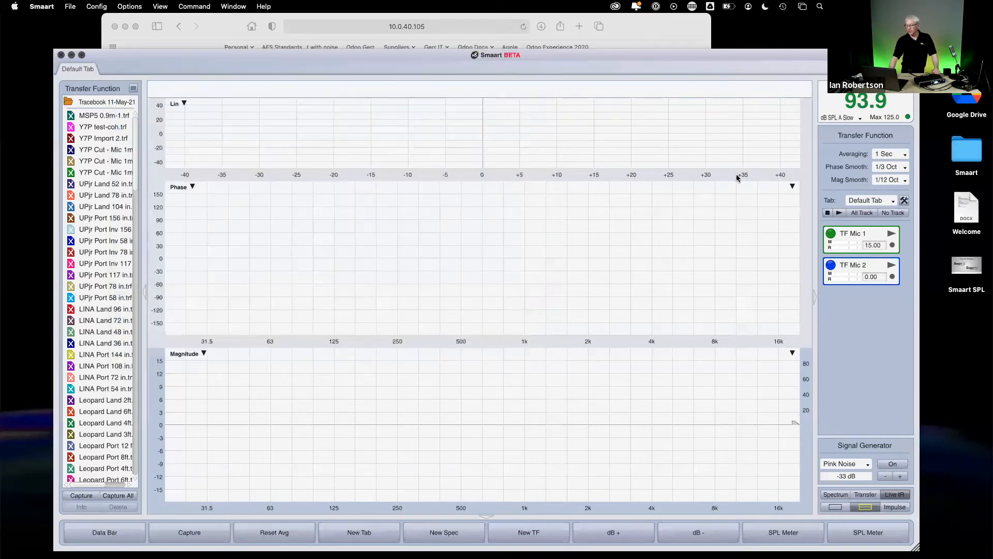
Keep Mic 1 as the sound level readout's source and switch its reading through SPL C Fast and SPL A Slow to Peak C
{"action": "left_click", "coordinate": [863, 87]}
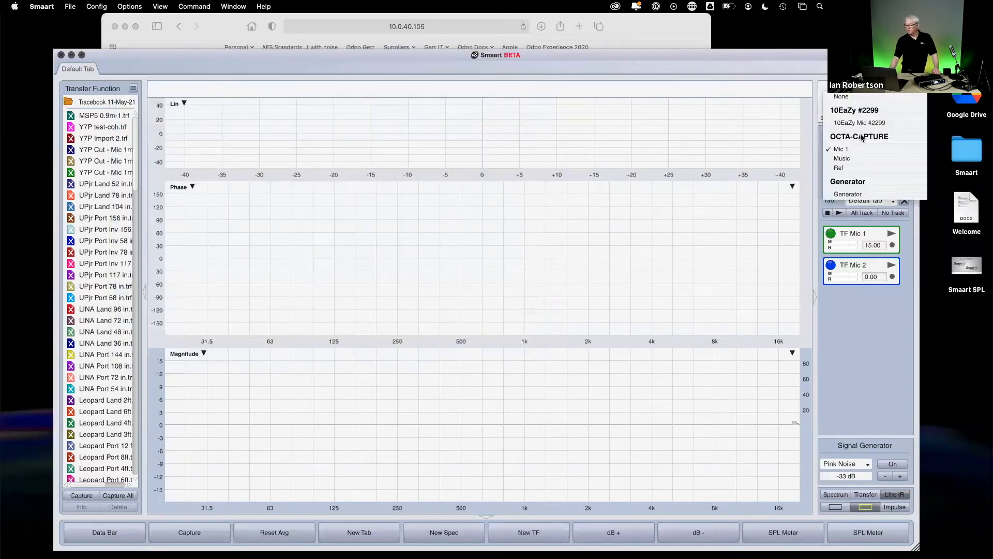
{"action": "left_click", "coordinate": [849, 150]}
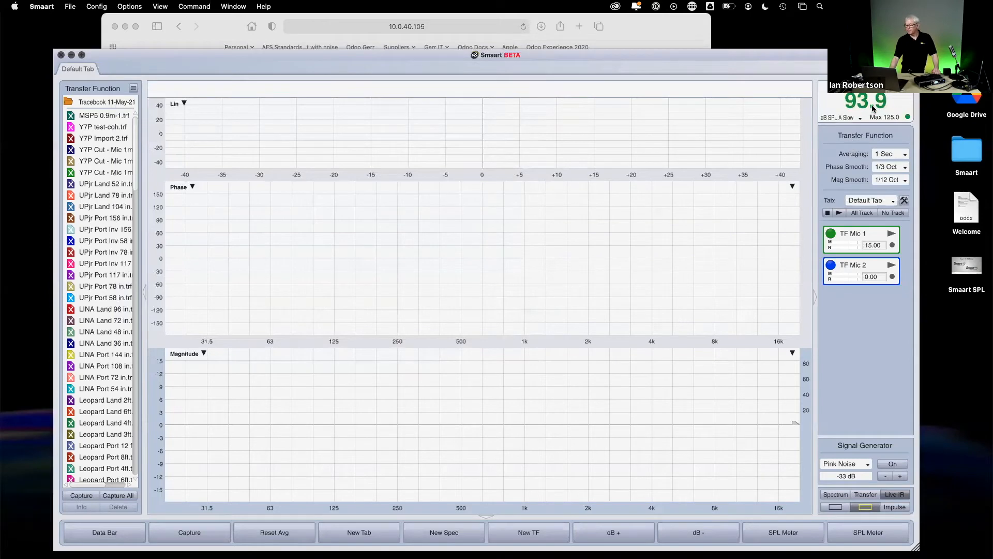
{"action": "left_click", "coordinate": [840, 118]}
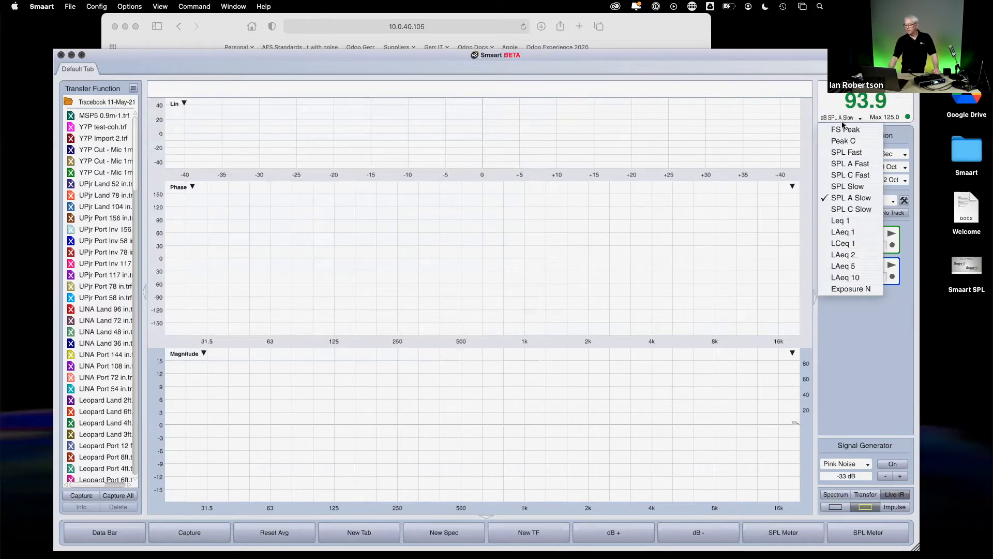
{"action": "left_click", "coordinate": [852, 176]}
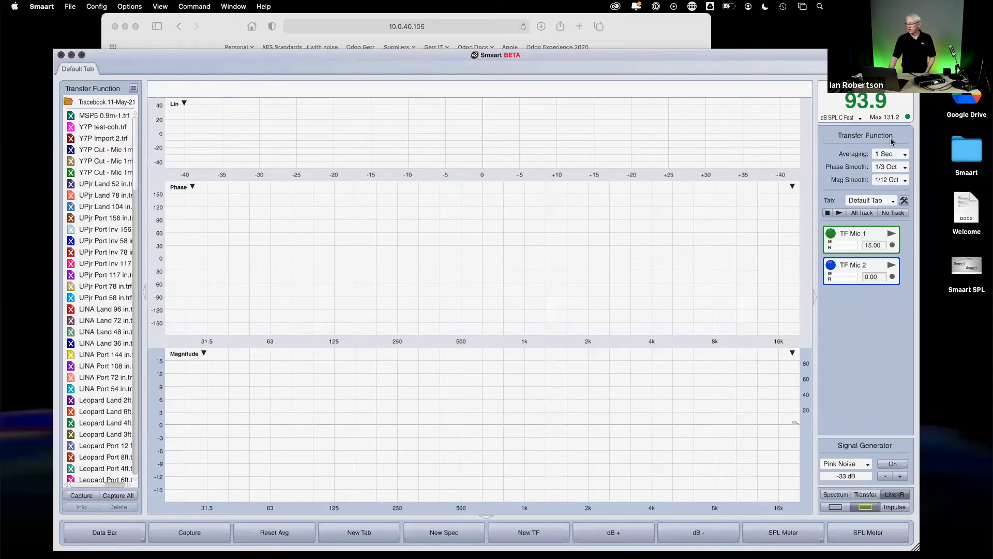
{"action": "left_click", "coordinate": [834, 118]}
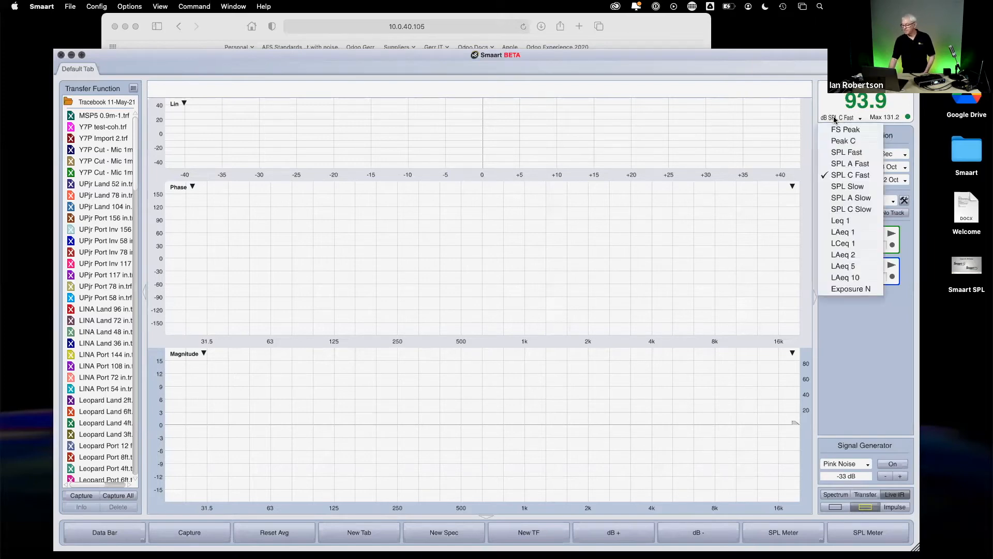
{"action": "left_click", "coordinate": [846, 199]}
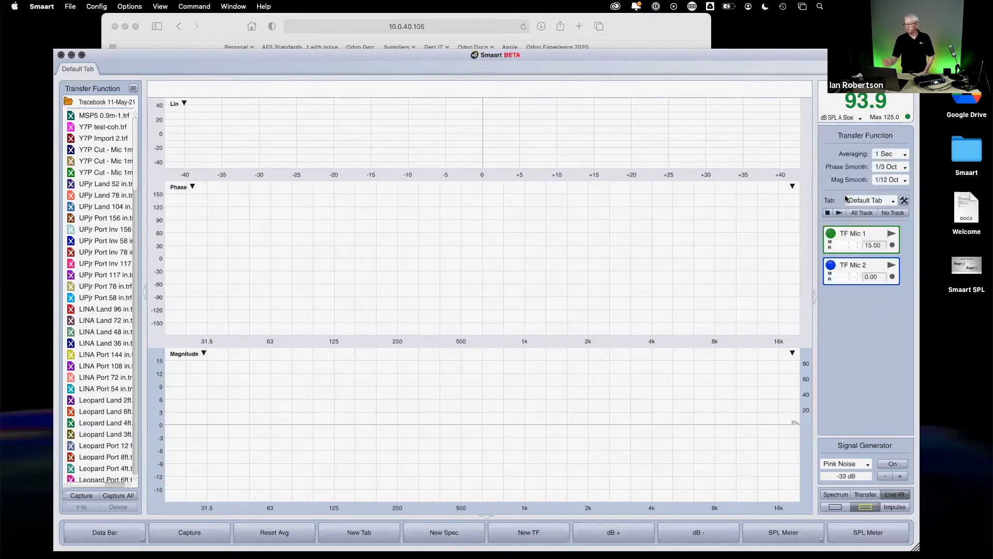
{"action": "left_click", "coordinate": [840, 118]}
{"action": "left_click", "coordinate": [846, 141]}
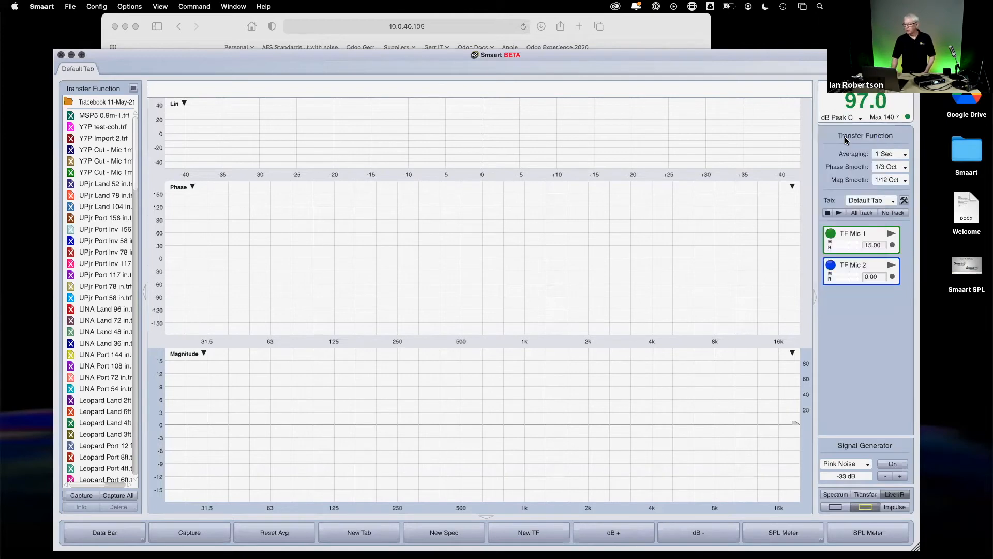
Switch the sound level readout to SPL Fast, and finally to SPL A Fast
{"action": "left_click", "coordinate": [841, 119]}
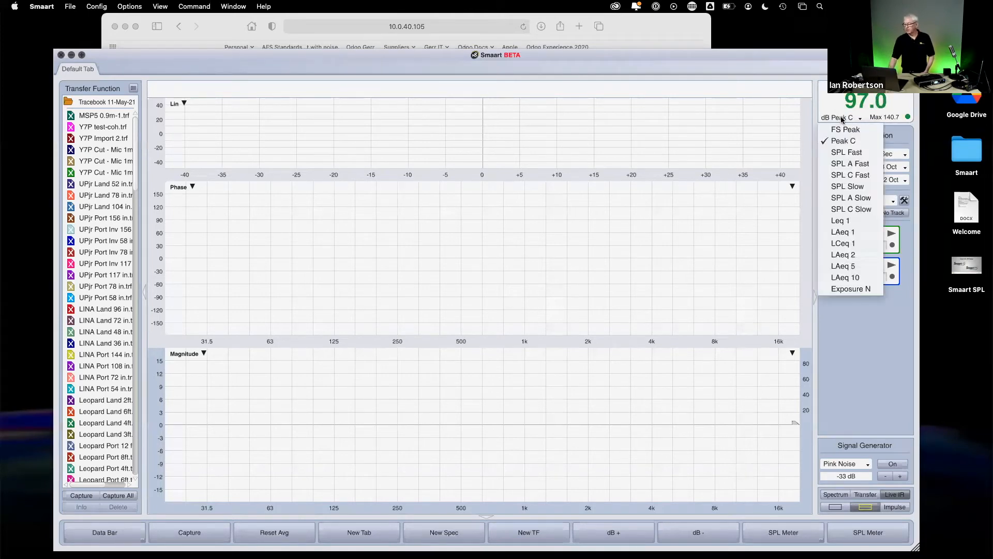
{"action": "left_click", "coordinate": [842, 152]}
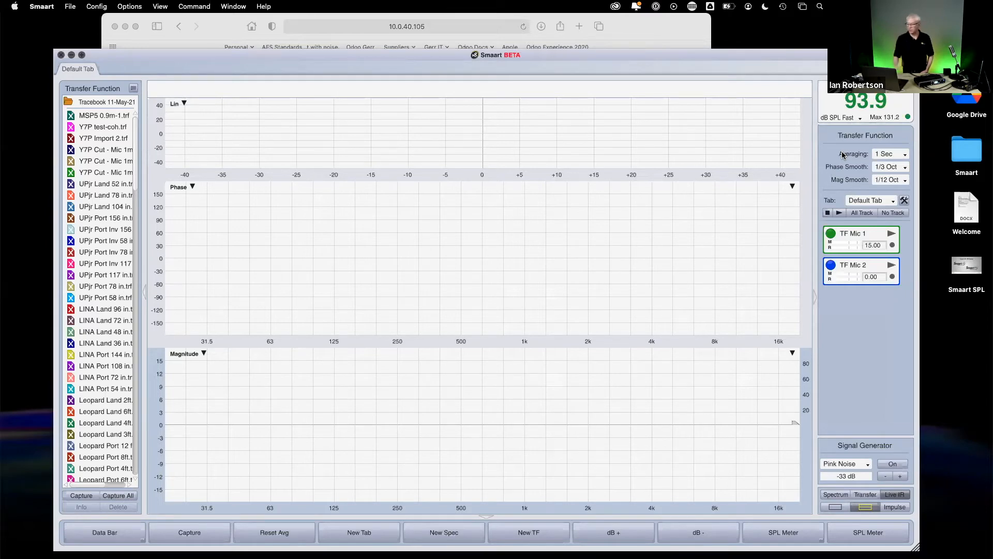
{"action": "left_click", "coordinate": [843, 117]}
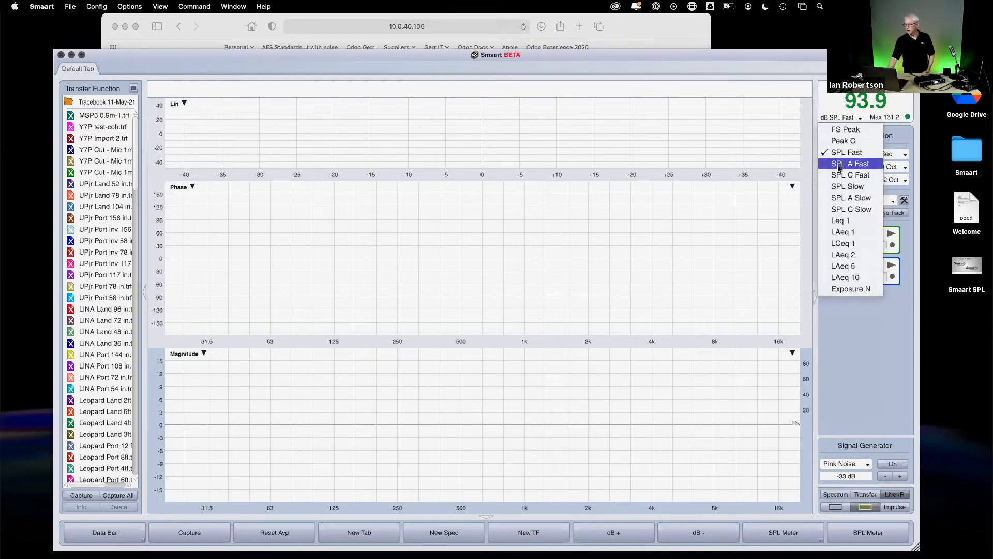
{"action": "left_click", "coordinate": [839, 164]}
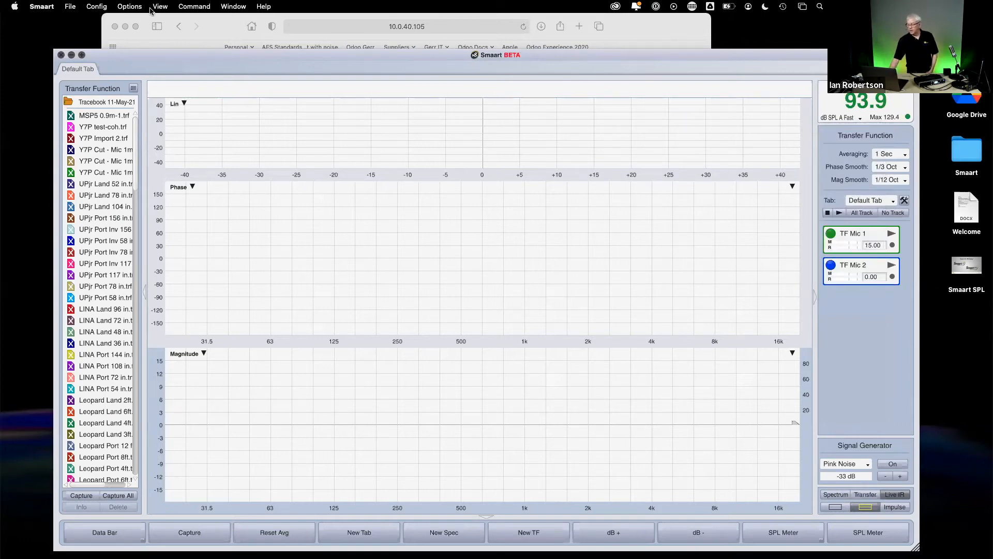
Add an Exposure O meter type in the SPL configuration's advanced meter settings and accept it
{"action": "left_click", "coordinate": [129, 6]}
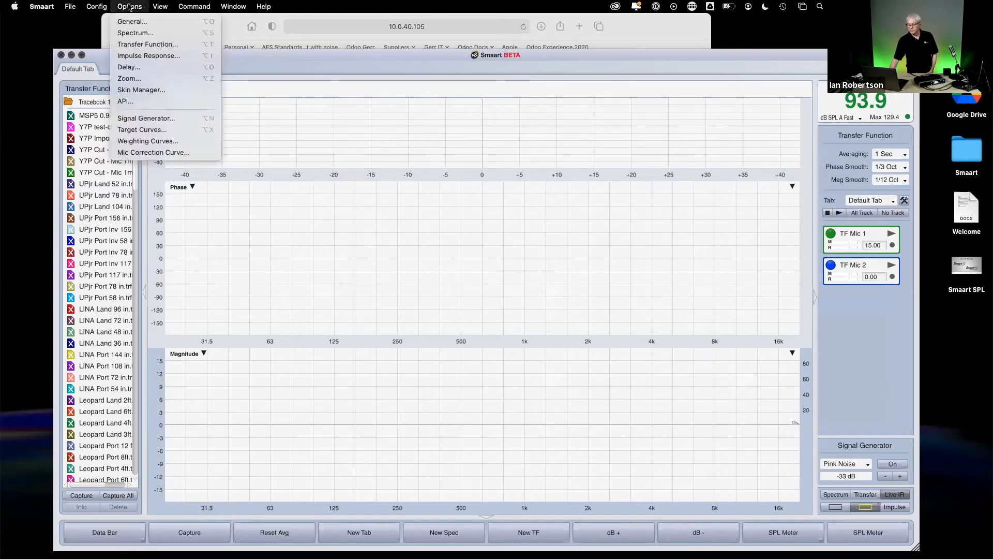
{"action": "mouse_move", "coordinate": [97, 6]}
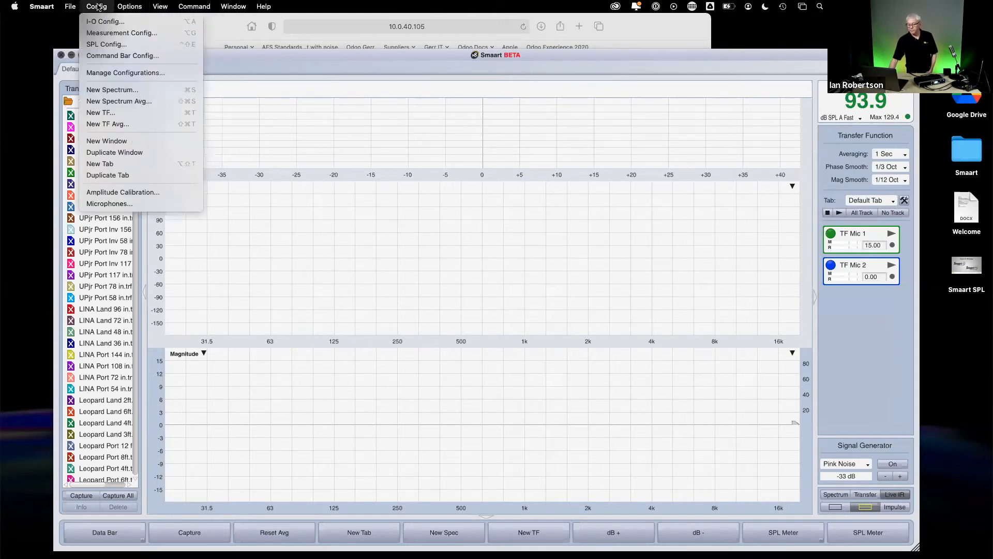
{"action": "left_click", "coordinate": [106, 44]}
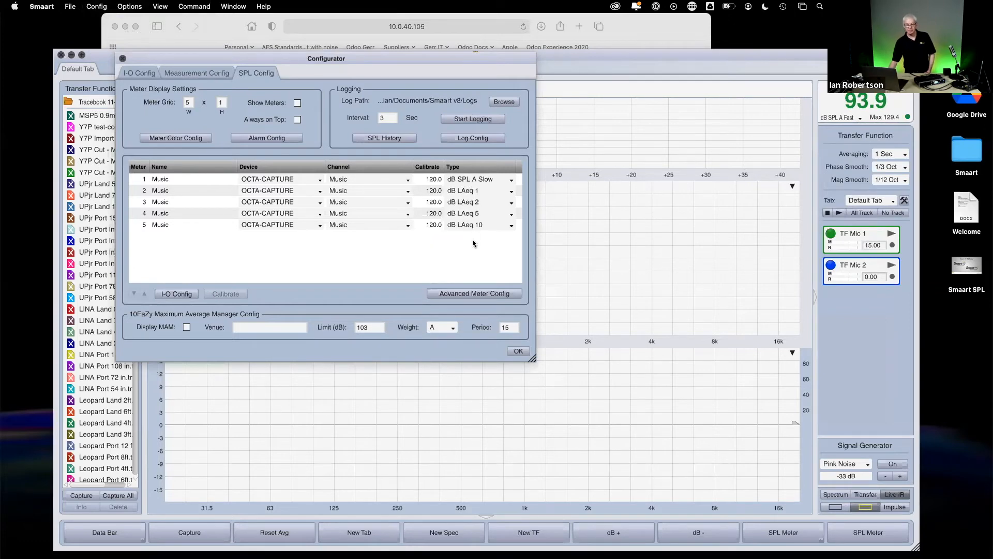
{"action": "left_click", "coordinate": [469, 293]}
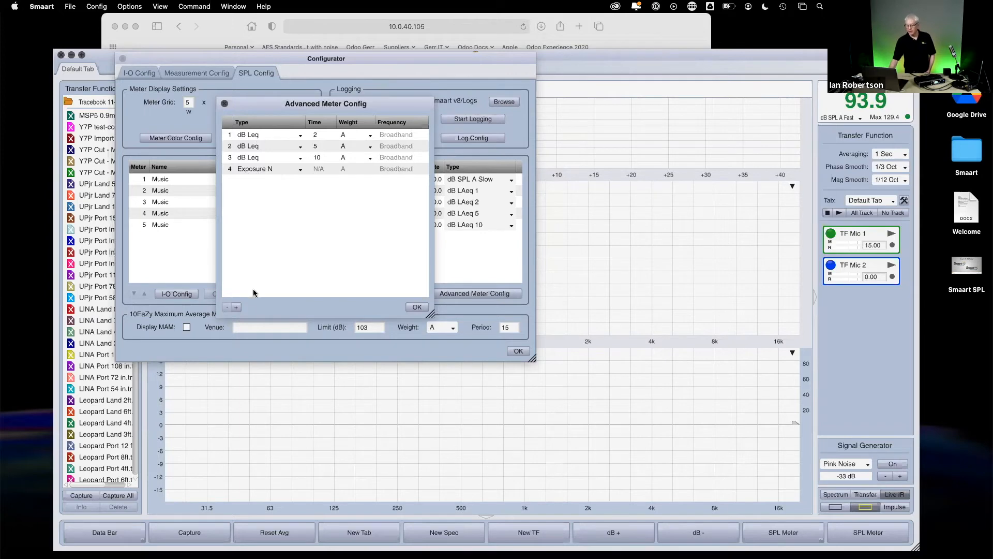
{"action": "left_click", "coordinate": [236, 307]}
{"action": "left_click", "coordinate": [265, 178]}
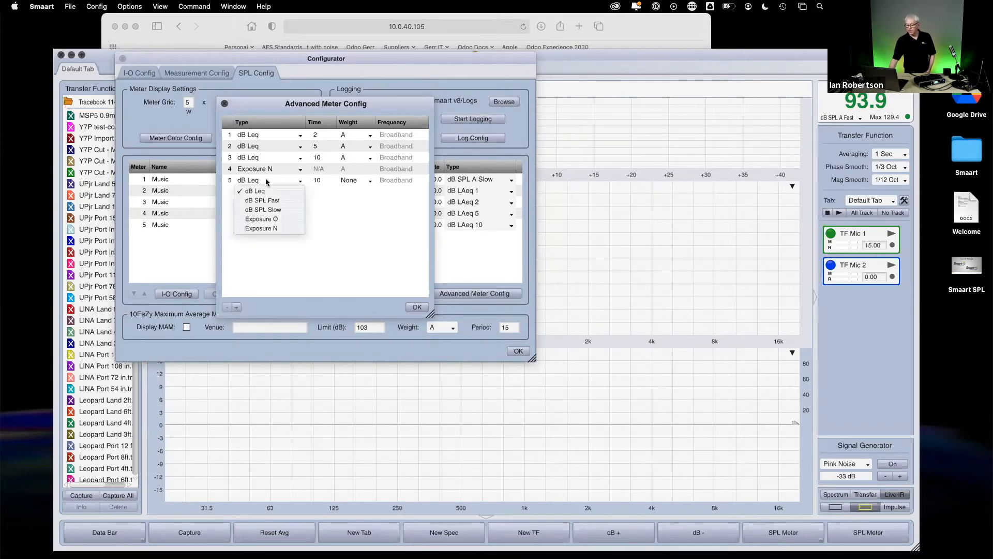
{"action": "left_click", "coordinate": [275, 219]}
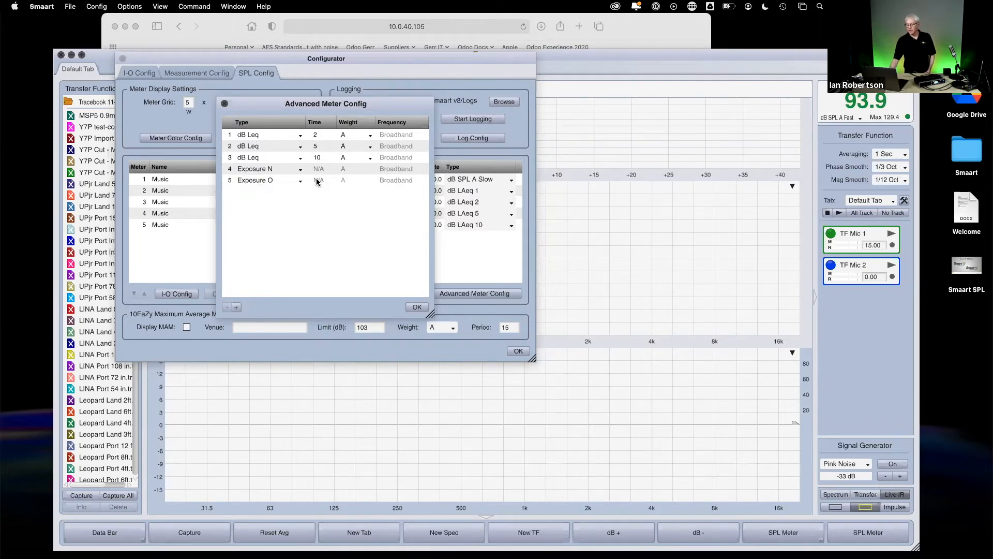
{"action": "left_click", "coordinate": [417, 308]}
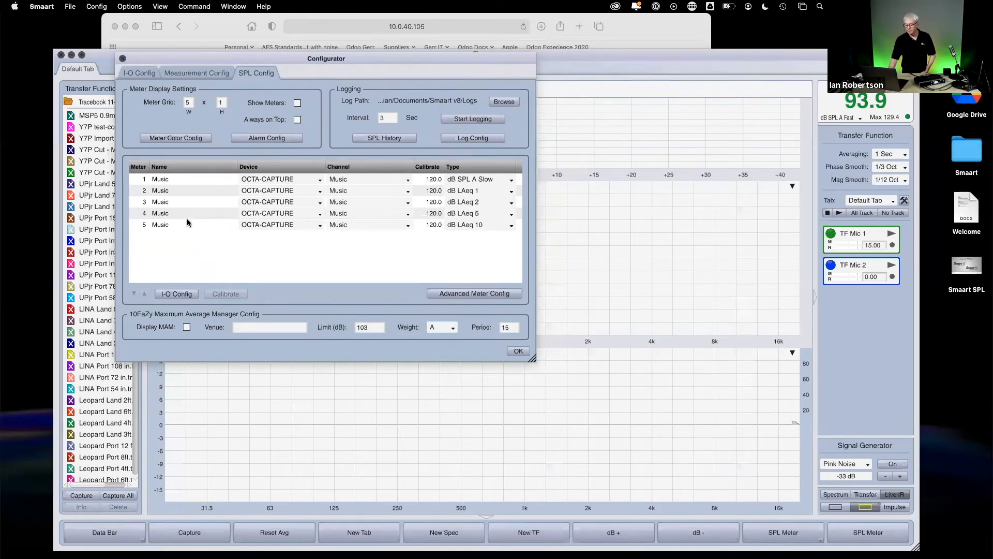
Widen the SPL meter grid to 6 and finally 7 meters, keeping a single row
{"action": "left_click", "coordinate": [186, 102]}
{"action": "left_click_drag", "start_coordinate": [179, 102], "coordinate": [177, 102]}
{"action": "type", "text": "6"}
{"action": "left_click", "coordinate": [220, 102]}
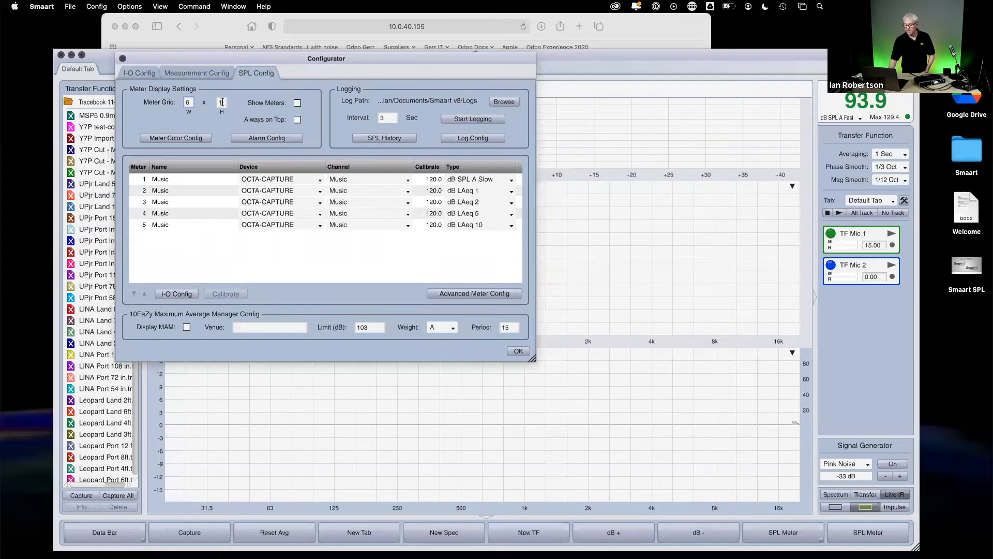
{"action": "double_click", "coordinate": [191, 102]}
{"action": "type", "text": "7"}
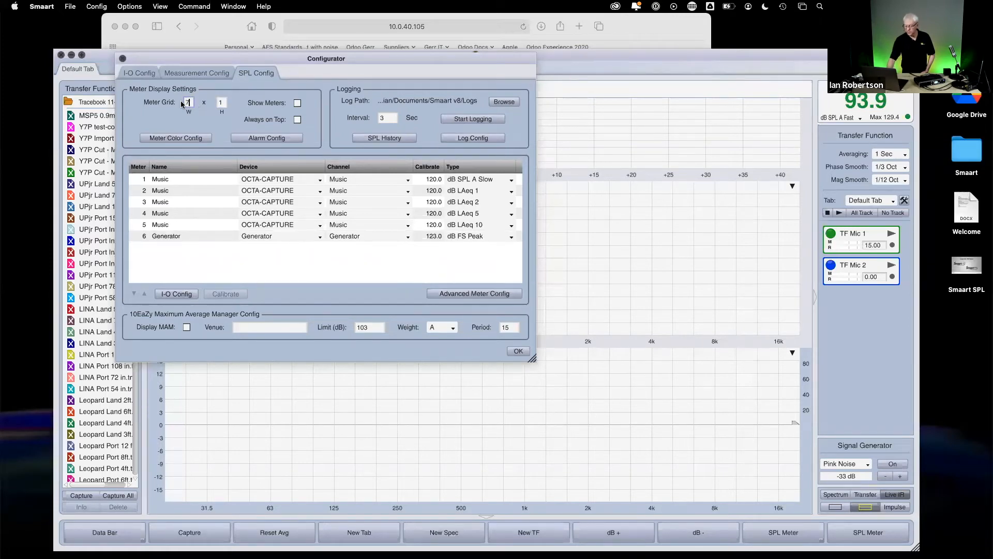
{"action": "left_click", "coordinate": [222, 101]}
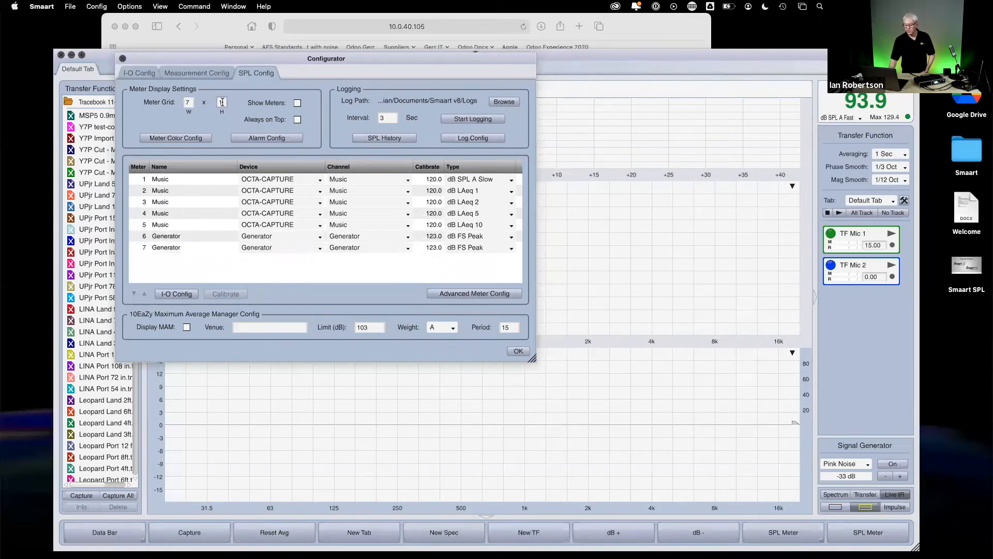
Assign meters 6 and 7 to the OCTA-CAPTURE's Mic 1, with types Exposure N and Exposure O respectively
{"action": "left_click", "coordinate": [279, 236]}
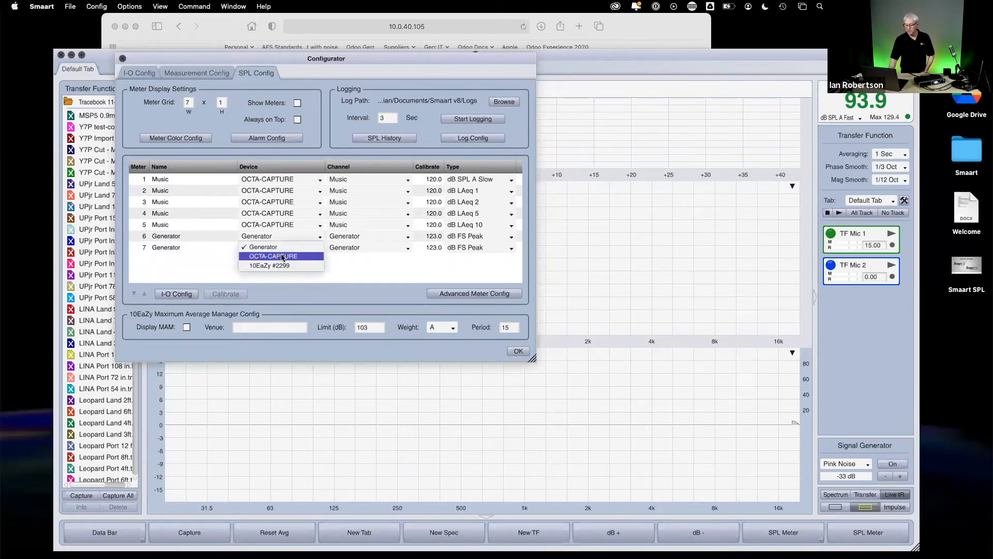
{"action": "left_click", "coordinate": [282, 255]}
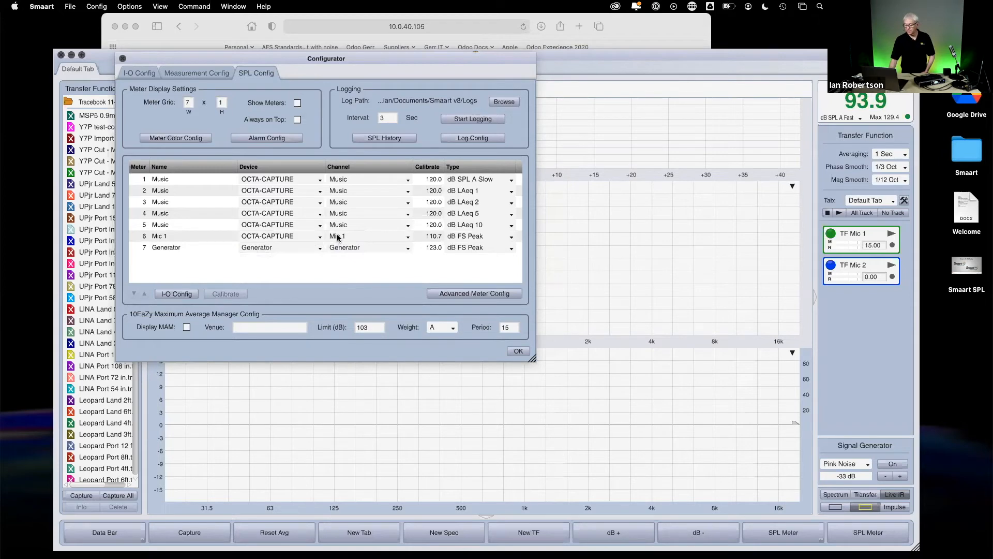
{"action": "left_click", "coordinate": [272, 248]}
{"action": "left_click", "coordinate": [275, 266]}
{"action": "left_click", "coordinate": [484, 246]}
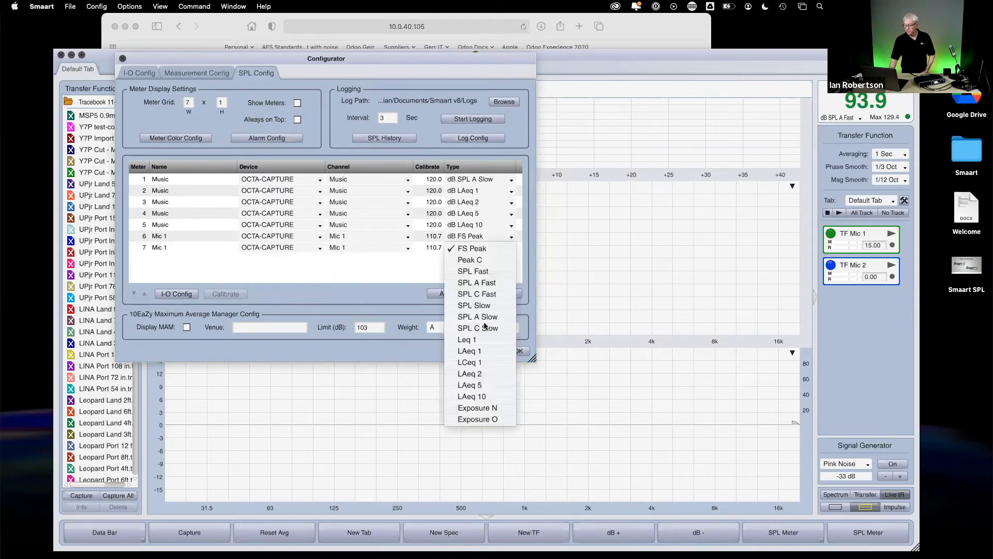
{"action": "left_click", "coordinate": [499, 408]}
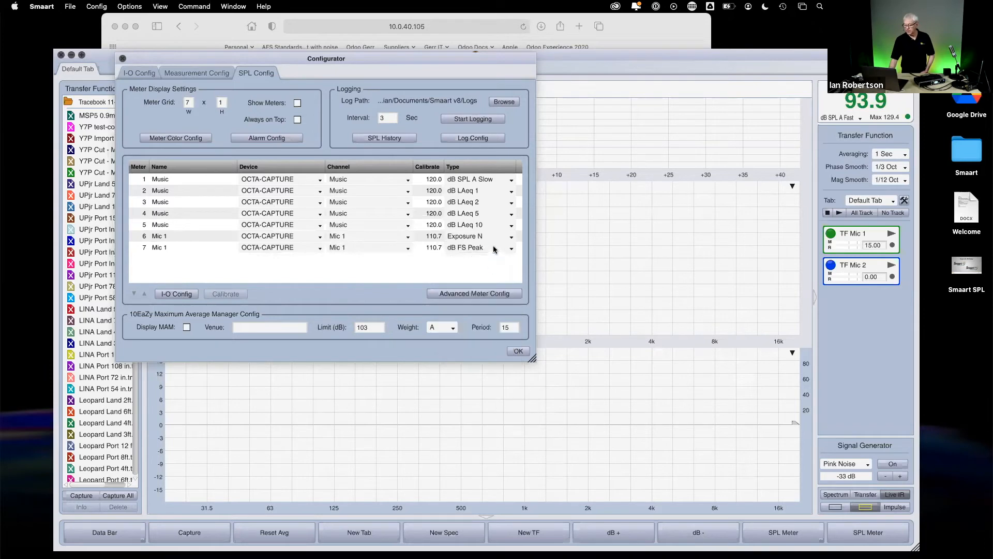
{"action": "left_click", "coordinate": [493, 248]}
{"action": "left_click", "coordinate": [501, 430]}
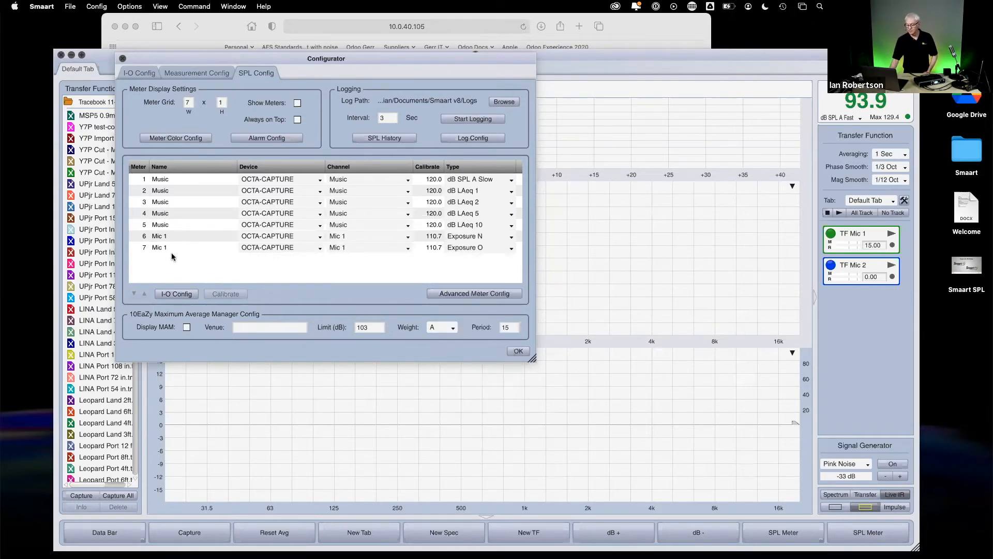
Show the SPL meters, close the configuration, and enlarge and reposition the meters window across the upper part of the screen
{"action": "left_click", "coordinate": [298, 104]}
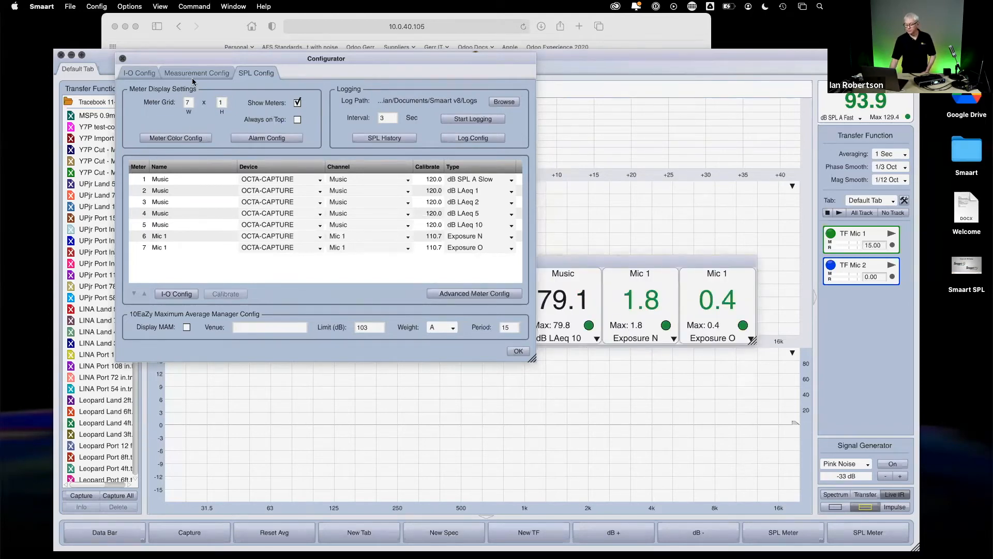
{"action": "left_click", "coordinate": [518, 351]}
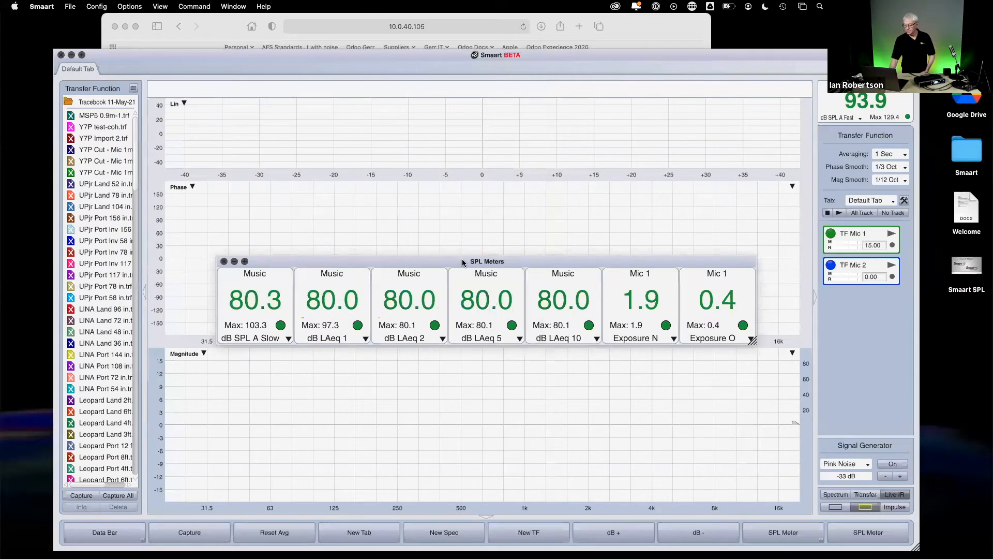
{"action": "left_click_drag", "start_coordinate": [461, 259], "coordinate": [434, 149]}
{"action": "left_click_drag", "start_coordinate": [404, 74], "coordinate": [393, 69]}
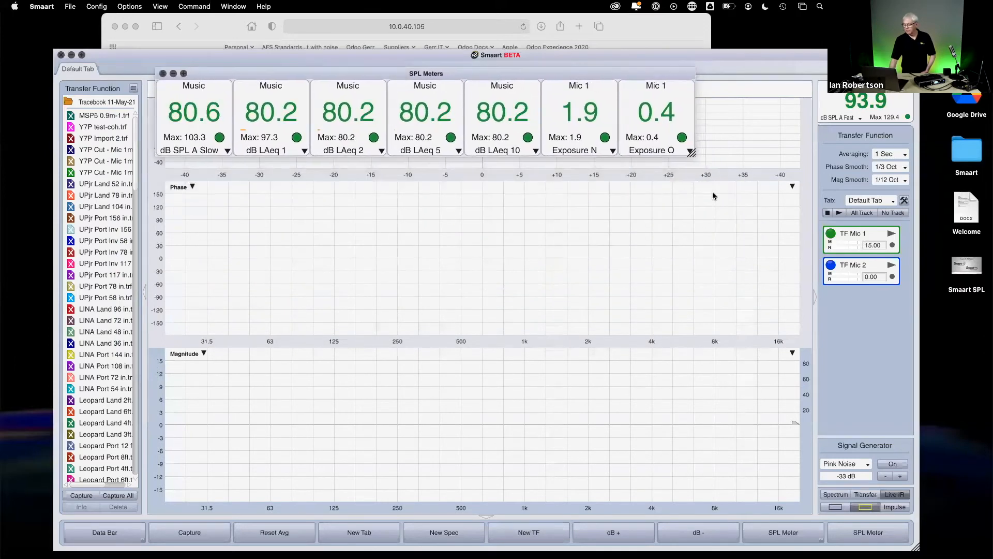
{"action": "left_click_drag", "start_coordinate": [693, 160], "coordinate": [598, 193]}
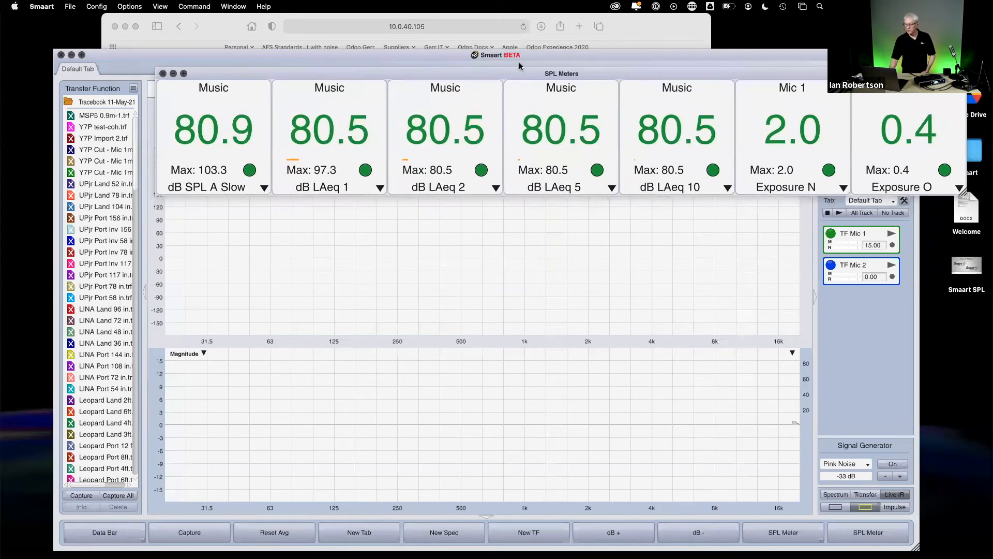
{"action": "left_click_drag", "start_coordinate": [516, 73], "coordinate": [439, 48]}
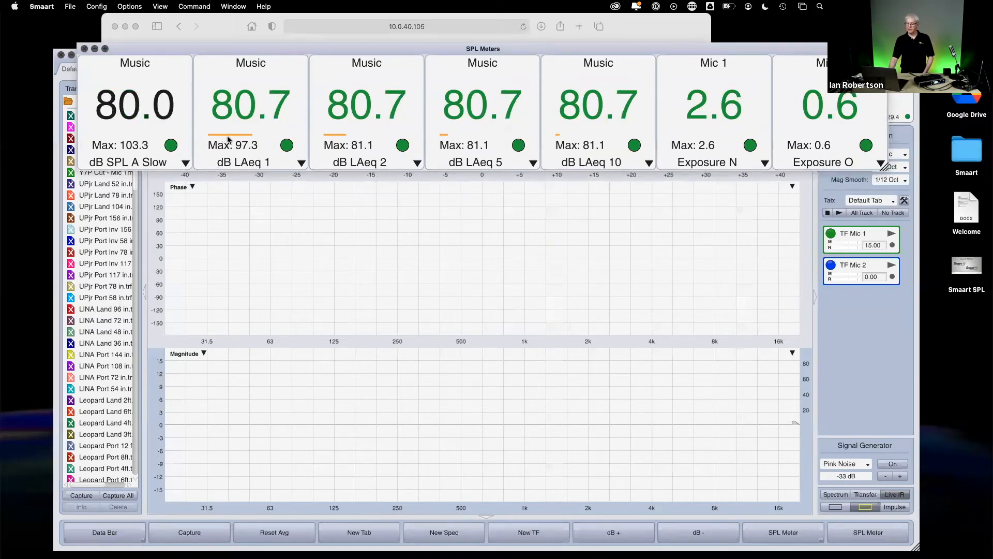
Review the LAeq and exposure meters, shift their window slightly and close it
{"action": "mouse_move", "coordinate": [250, 136]}
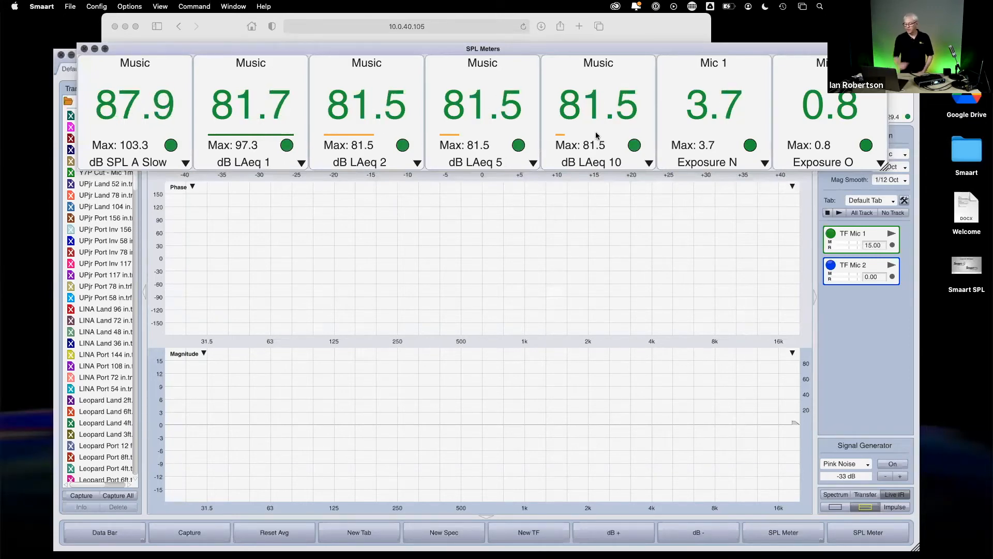
{"action": "mouse_move", "coordinate": [596, 135]}
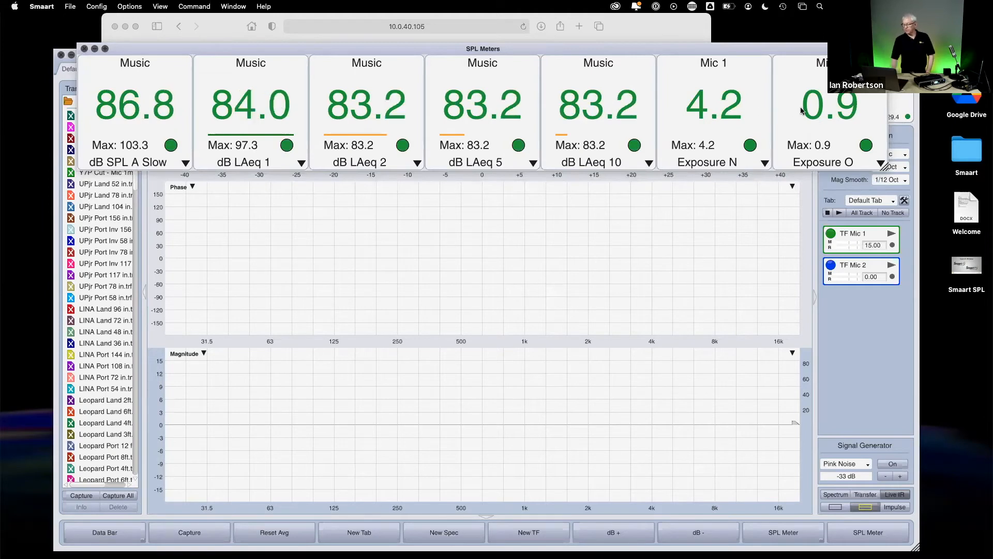
{"action": "left_click_drag", "start_coordinate": [398, 52], "coordinate": [383, 55]}
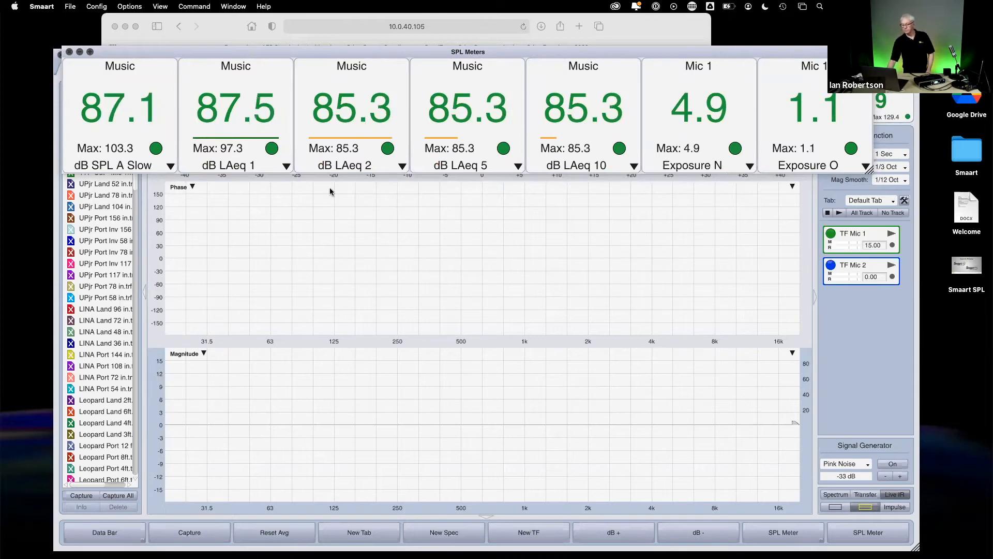
{"action": "left_click", "coordinate": [70, 51]}
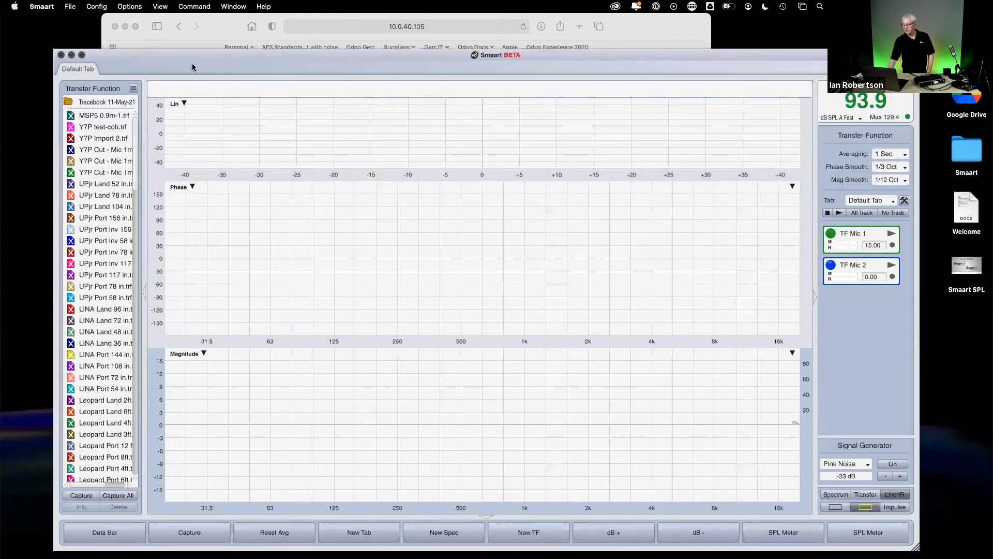
Reopen the SPL configuration and start SPL logging at the 3-second interval
{"action": "left_click", "coordinate": [124, 7]}
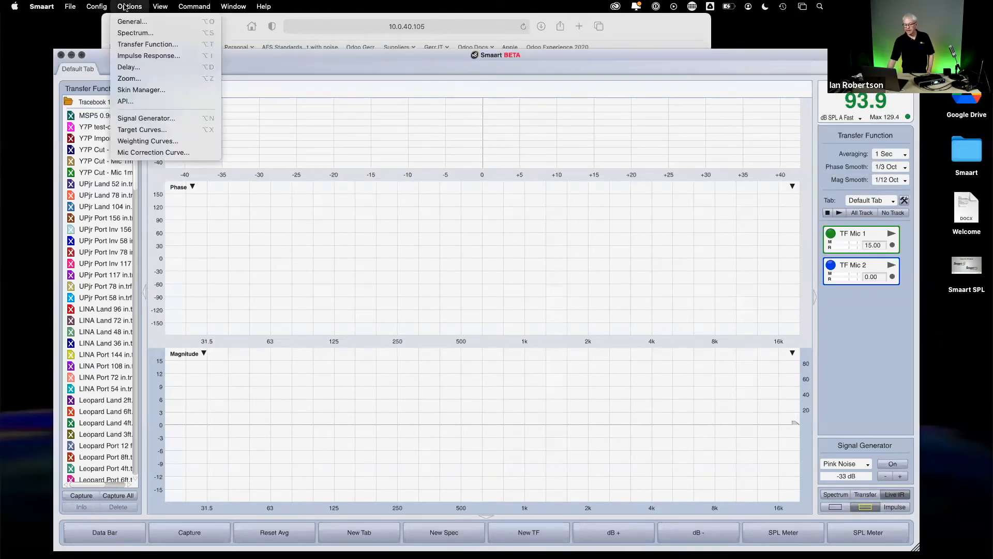
{"action": "mouse_move", "coordinate": [97, 6]}
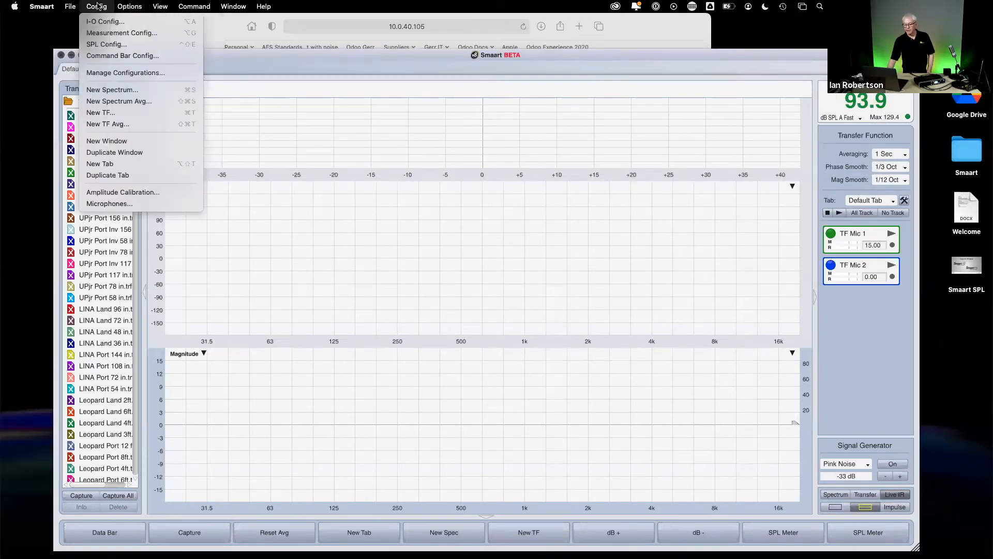
{"action": "left_click", "coordinate": [105, 45]}
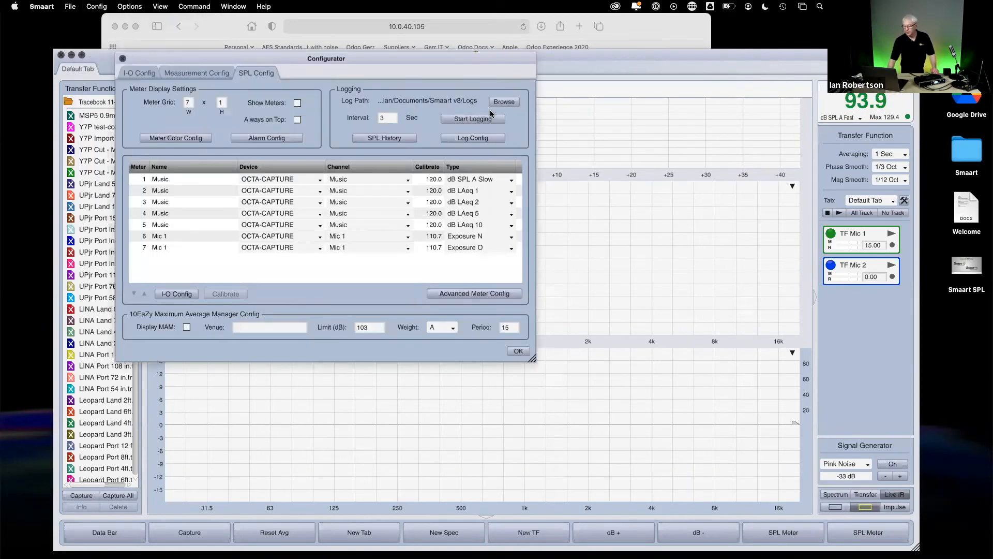
{"action": "left_click", "coordinate": [472, 118]}
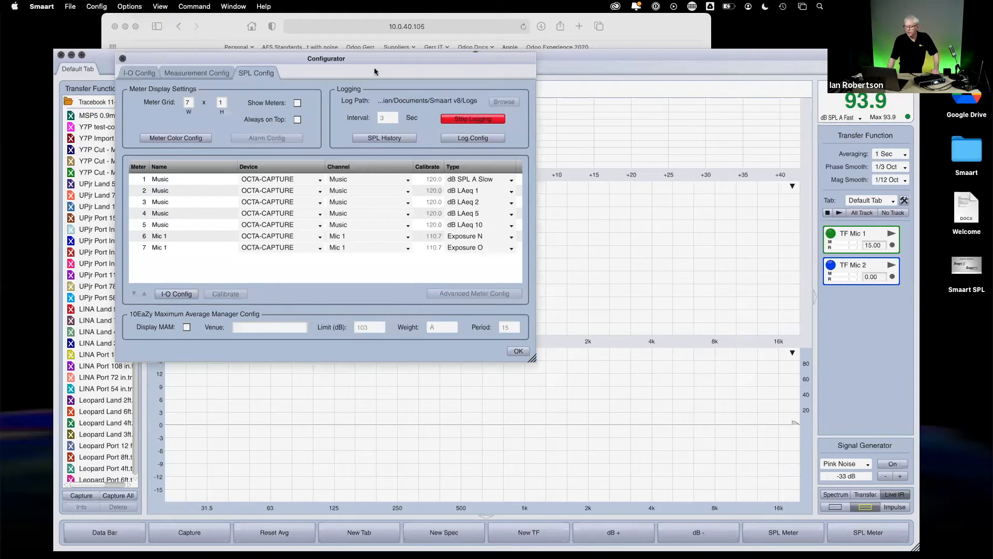
Move the configuration window aside, open the SPL history and close the configuration to view the logged graph
{"action": "left_click_drag", "start_coordinate": [339, 61], "coordinate": [408, 45]}
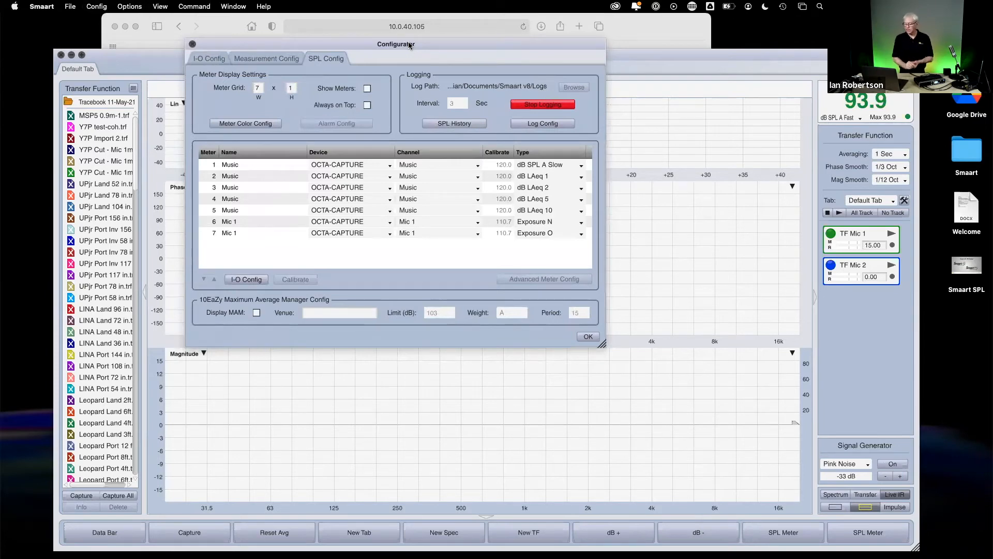
{"action": "left_click", "coordinate": [445, 123]}
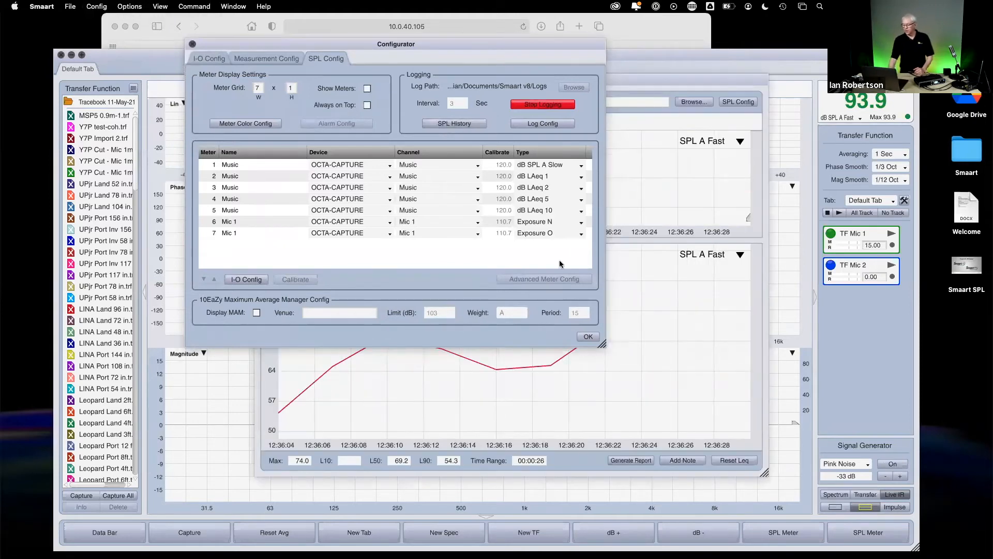
{"action": "left_click", "coordinate": [588, 336]}
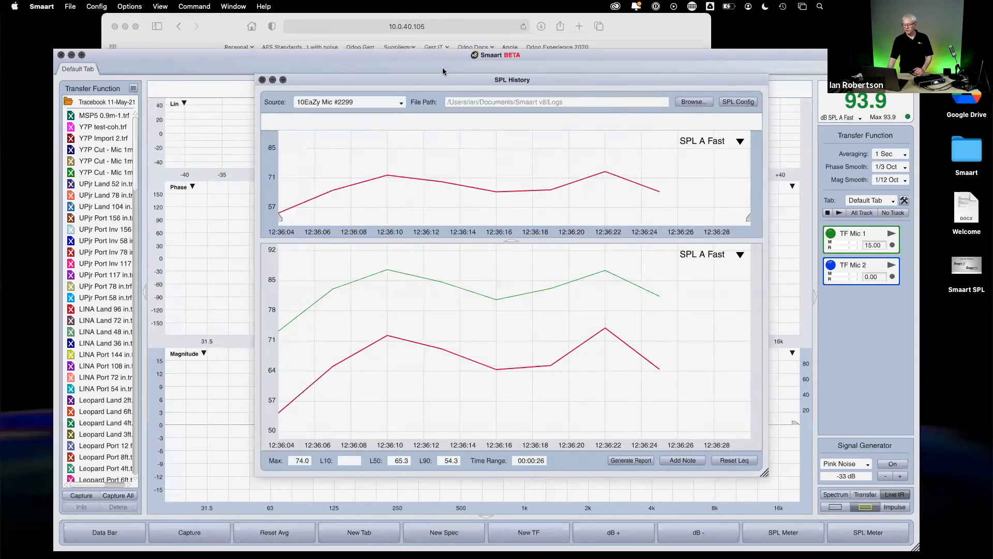
Reposition and widen the SPL History window and load the 20210520.1236 OCTA-CAPTURE Mic 1 data log into it
{"action": "left_click_drag", "start_coordinate": [442, 81], "coordinate": [309, 56]}
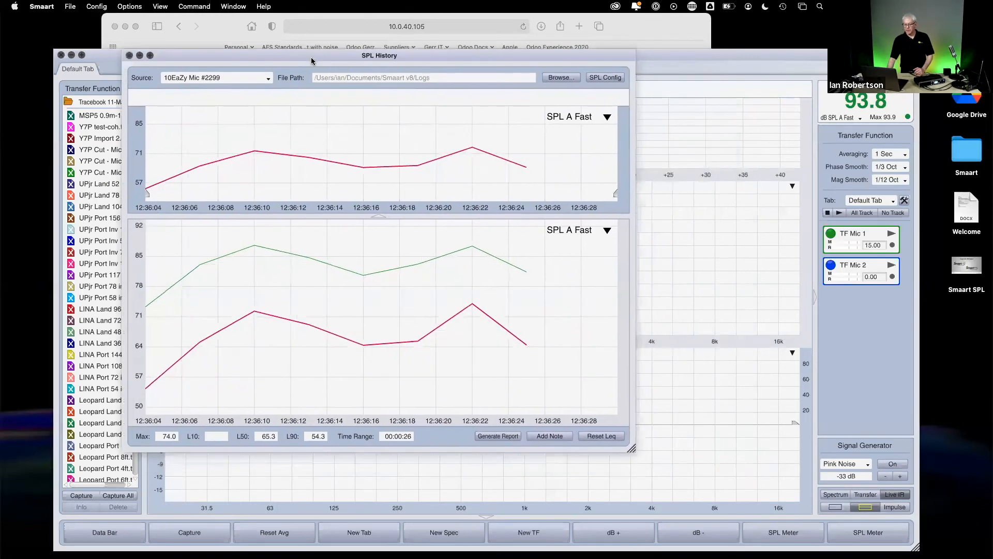
{"action": "left_click_drag", "start_coordinate": [641, 452], "coordinate": [821, 452]}
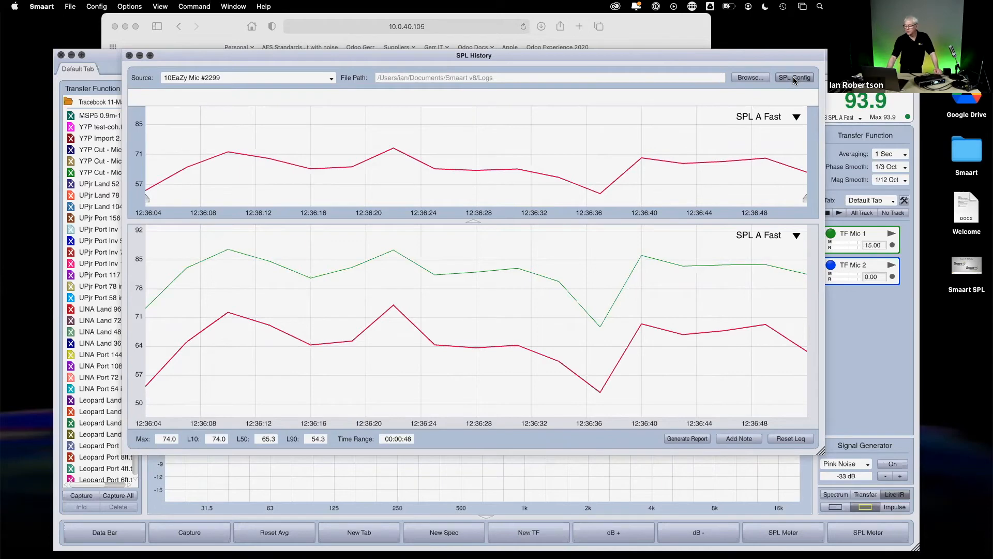
{"action": "left_click", "coordinate": [751, 76]}
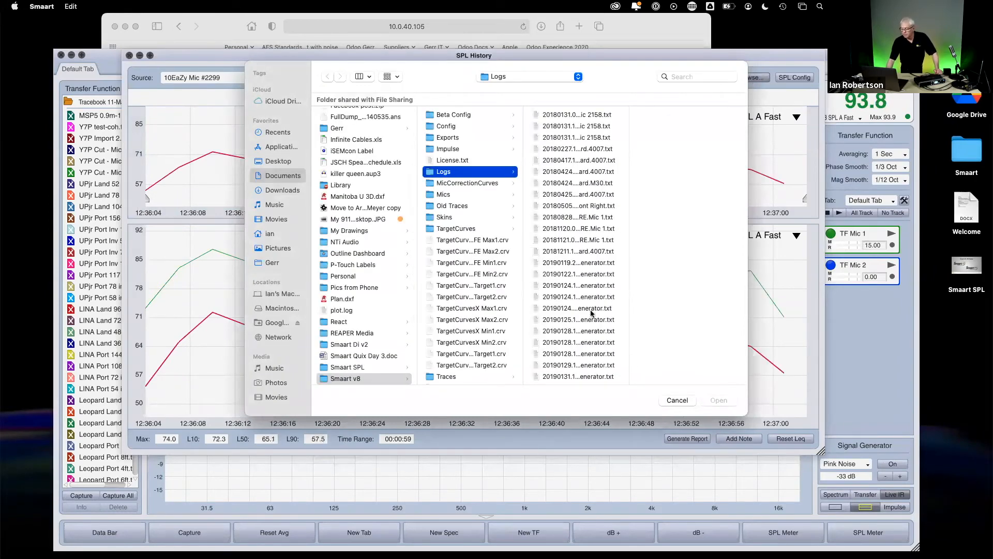
{"action": "scroll", "coordinate": [591, 310], "scroll_direction": "down", "scroll_amount": 20}
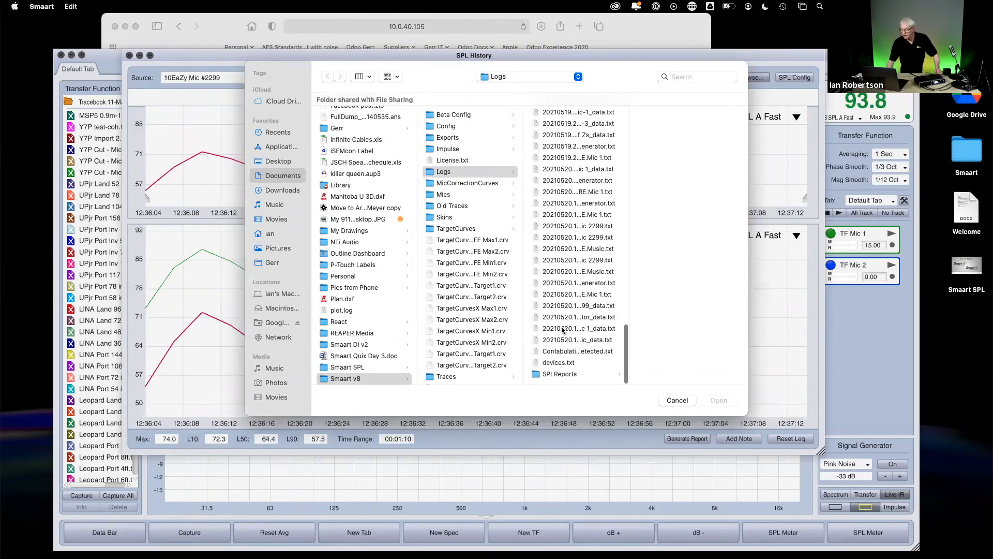
{"action": "left_click", "coordinate": [563, 329]}
{"action": "left_click", "coordinate": [718, 400]}
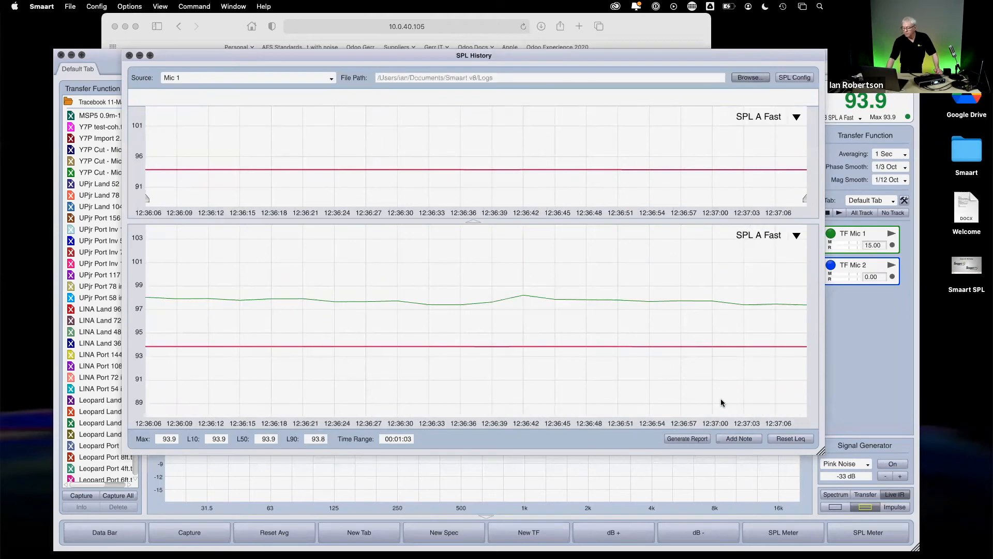
Preview the recent files in the Logs folder and load 20210520.1113.OCTA-CAPTURE.Music.txt into the SPL history
{"action": "left_click", "coordinate": [747, 77]}
{"action": "scroll", "coordinate": [401, 285], "scroll_direction": "down", "scroll_amount": 15}
{"action": "scroll", "coordinate": [402, 284], "scroll_direction": "down", "scroll_amount": 8}
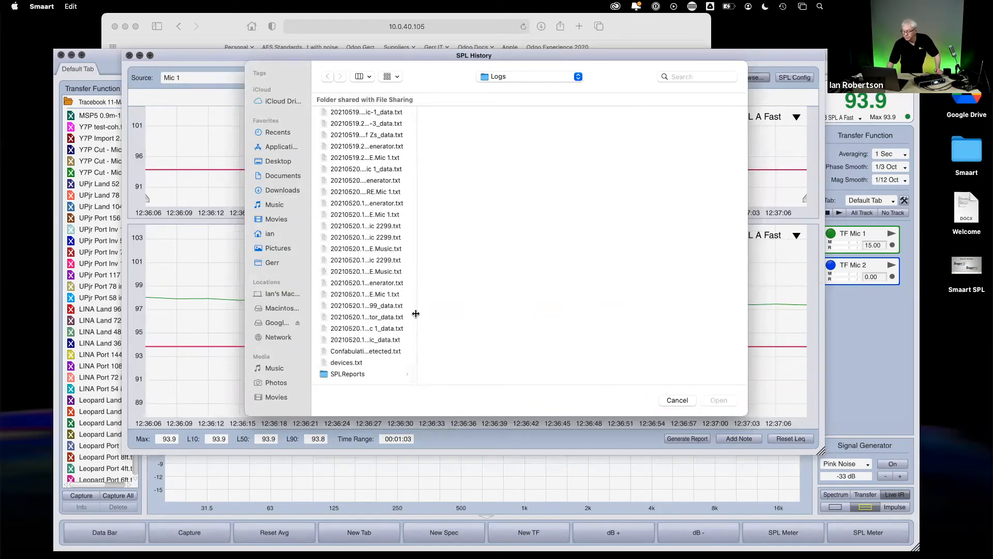
{"action": "left_click_drag", "start_coordinate": [417, 314], "coordinate": [503, 304]}
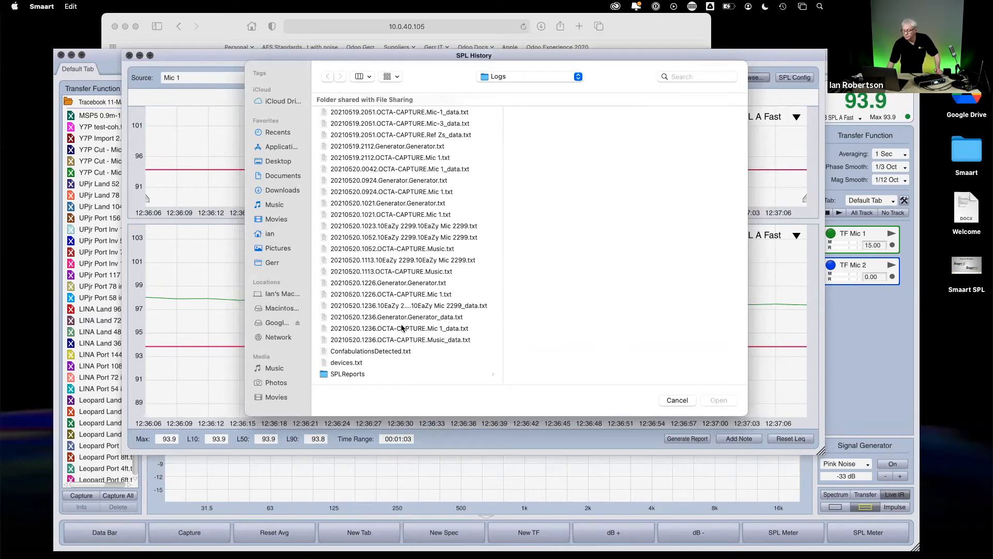
{"action": "left_click", "coordinate": [397, 306]}
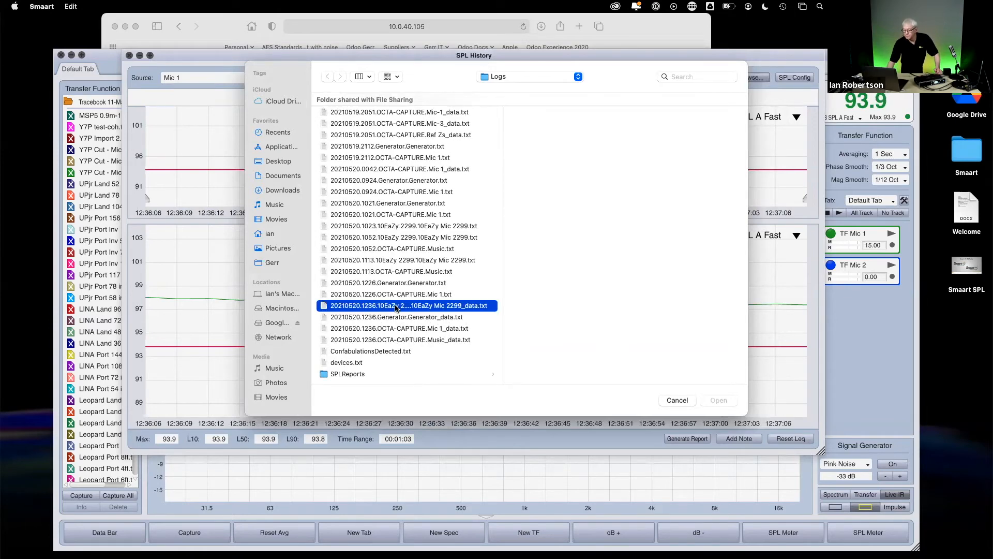
{"action": "left_click", "coordinate": [397, 317]}
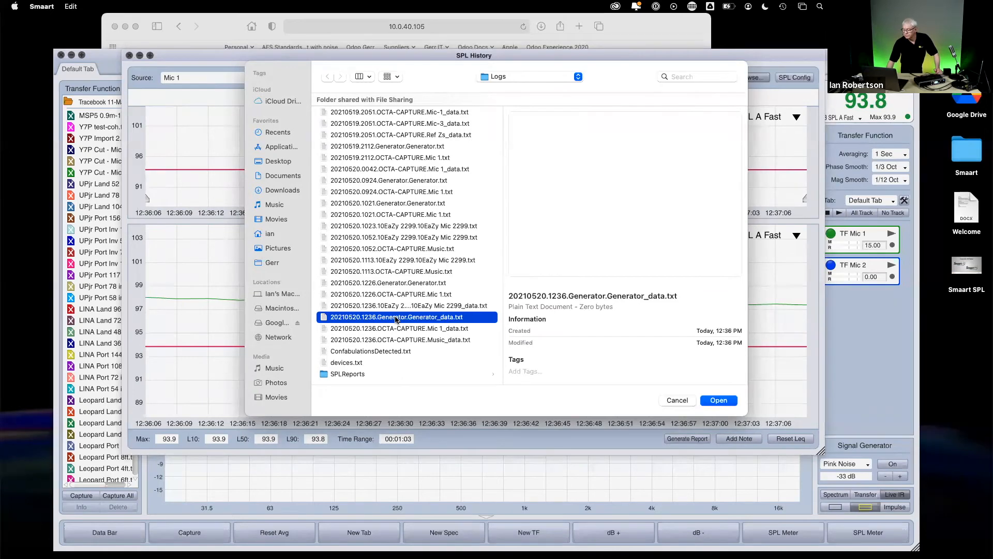
{"action": "left_click", "coordinate": [396, 329]}
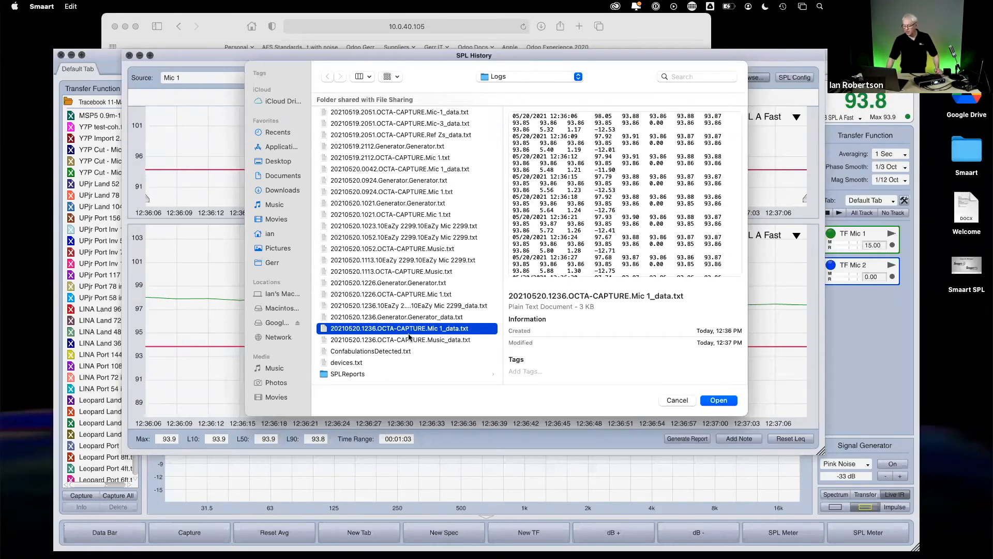
{"action": "left_click", "coordinate": [410, 340]}
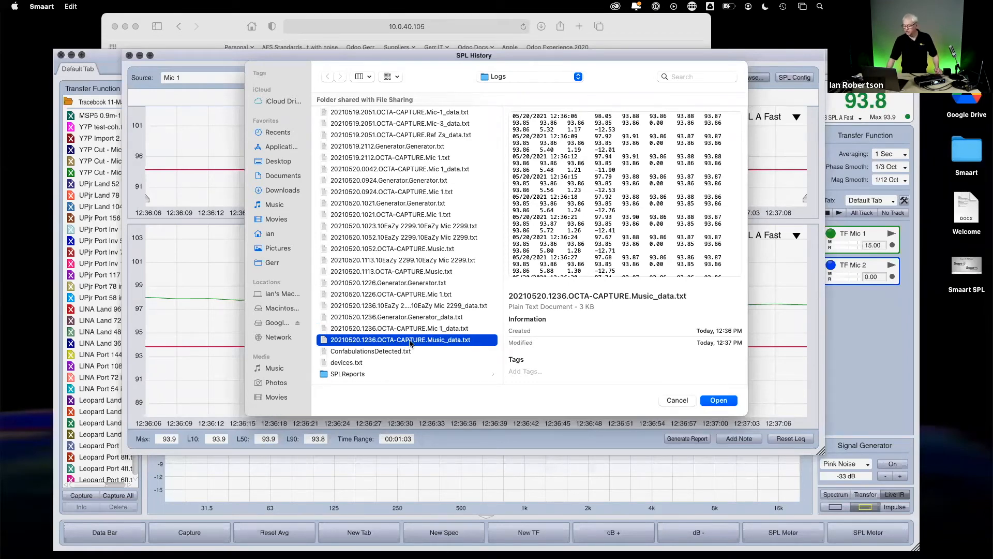
{"action": "left_click", "coordinate": [411, 283]}
{"action": "left_click", "coordinate": [414, 272]}
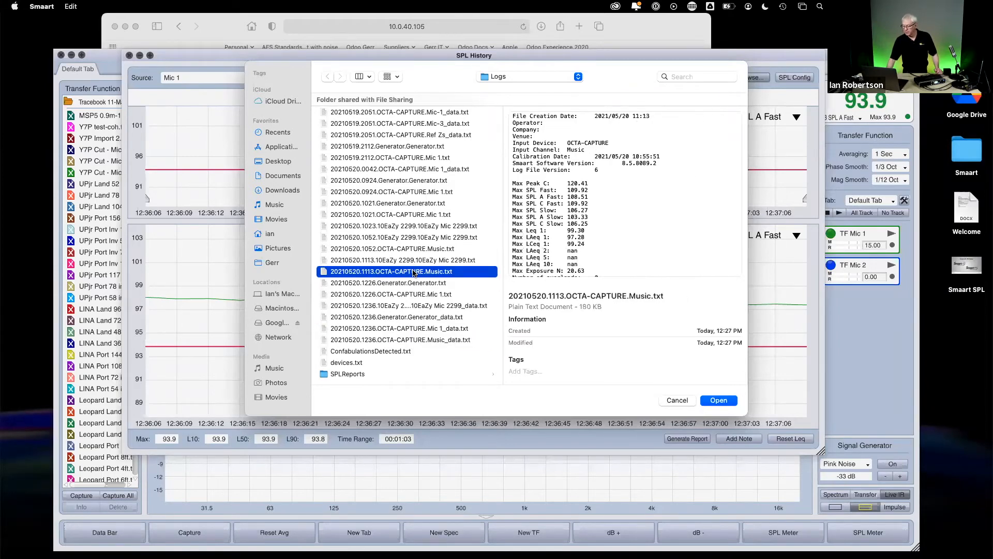
{"action": "left_click", "coordinate": [719, 401]}
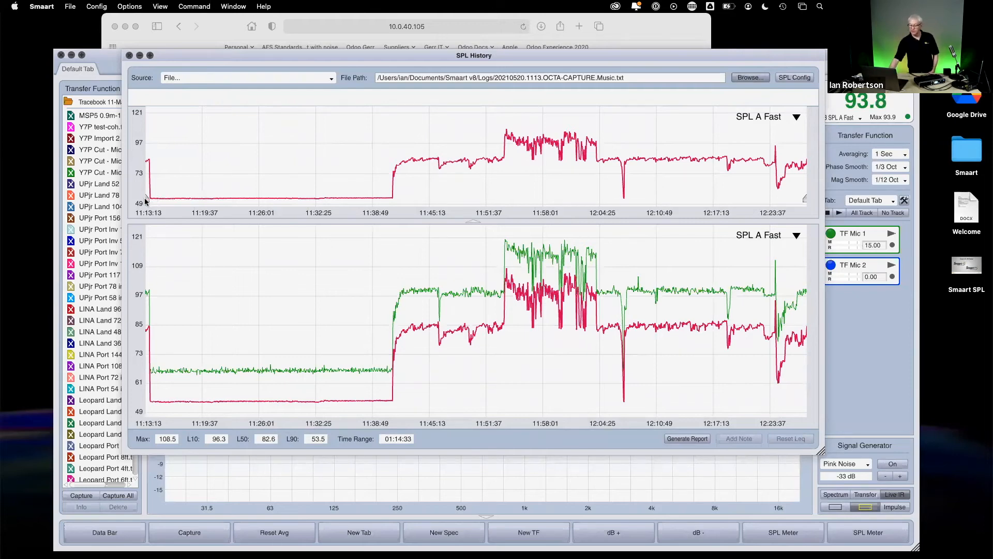
Narrow the displayed history range to about 11:46:43 to 12:01:55, examine the loud passage and close the SPL history
{"action": "left_click_drag", "start_coordinate": [145, 199], "coordinate": [439, 183]}
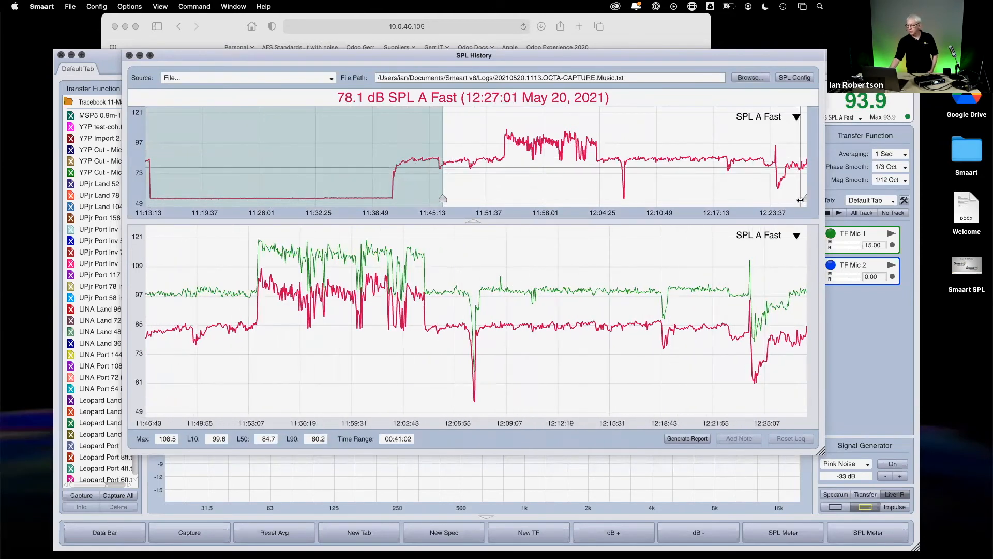
{"action": "left_click_drag", "start_coordinate": [806, 201], "coordinate": [576, 186]}
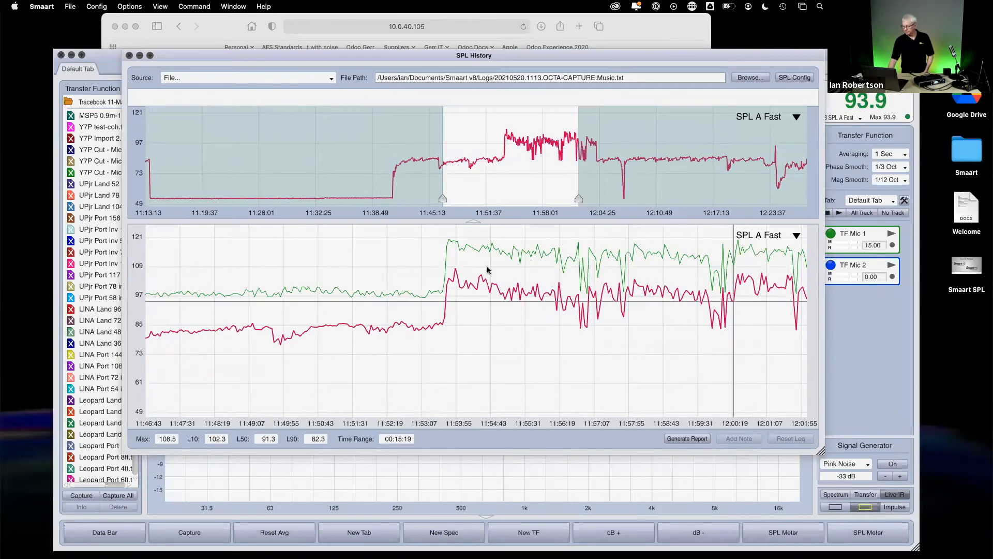
{"action": "left_click", "coordinate": [129, 55]}
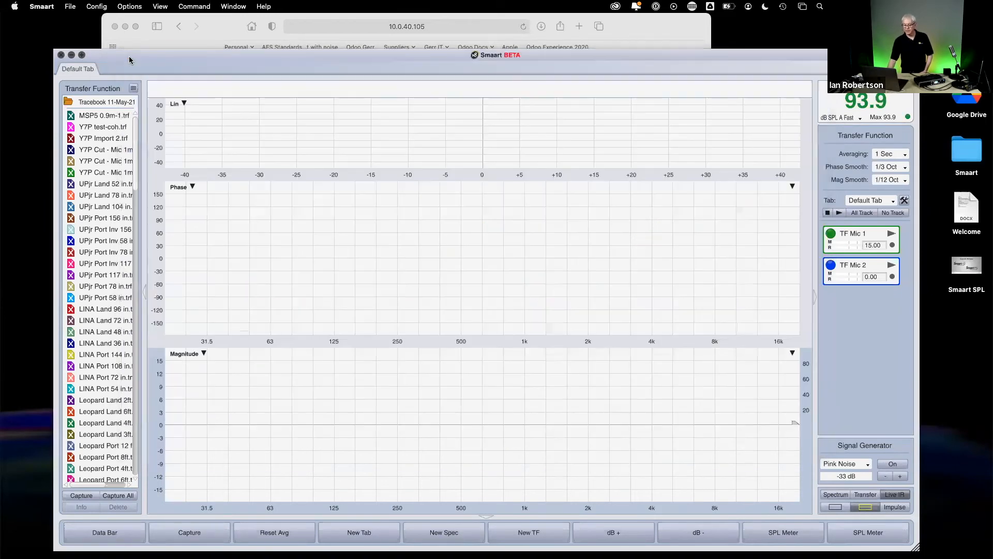
Reopen the SPL configuration and stop the running SPL logging
{"action": "left_click", "coordinate": [97, 6]}
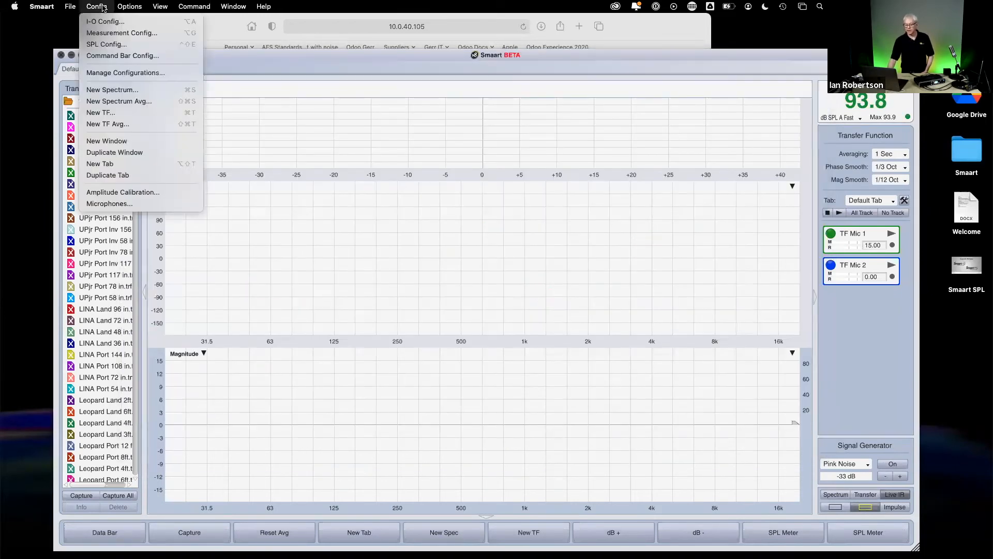
{"action": "left_click", "coordinate": [112, 45]}
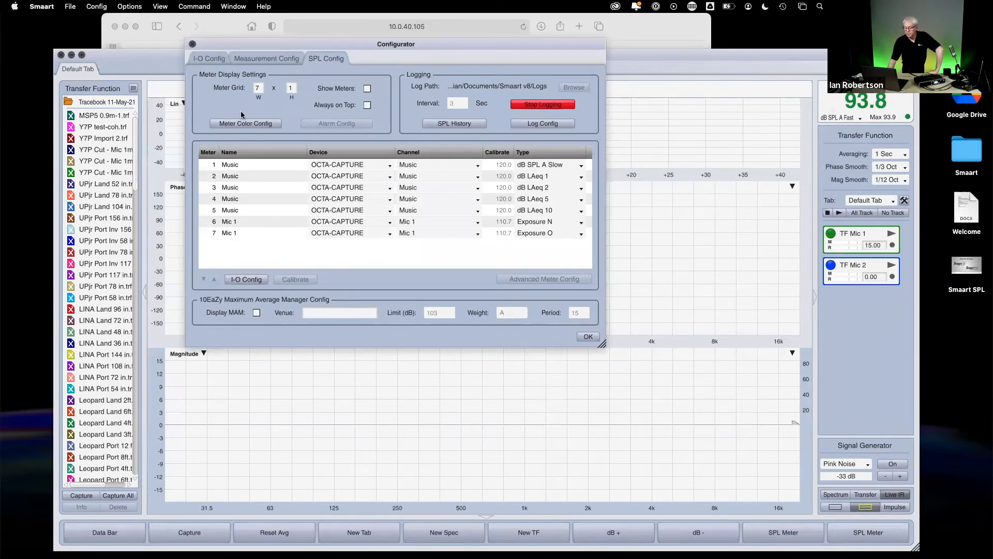
{"action": "left_click", "coordinate": [209, 59]}
{"action": "left_click", "coordinate": [325, 56]}
{"action": "left_click", "coordinate": [548, 107]}
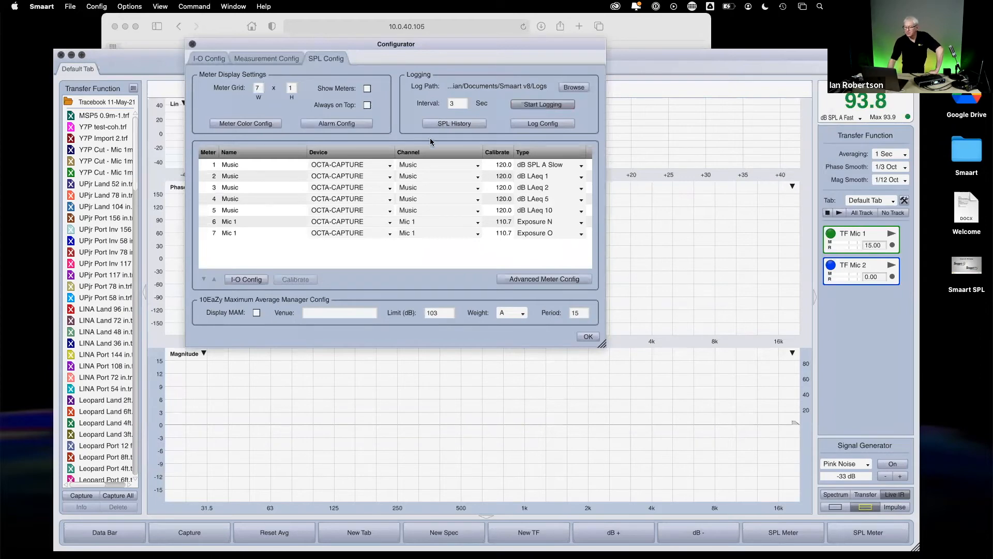
Examine the input, type, level and duration settings of the SPL alarm and close the alarm configuration
{"action": "left_click", "coordinate": [328, 124]}
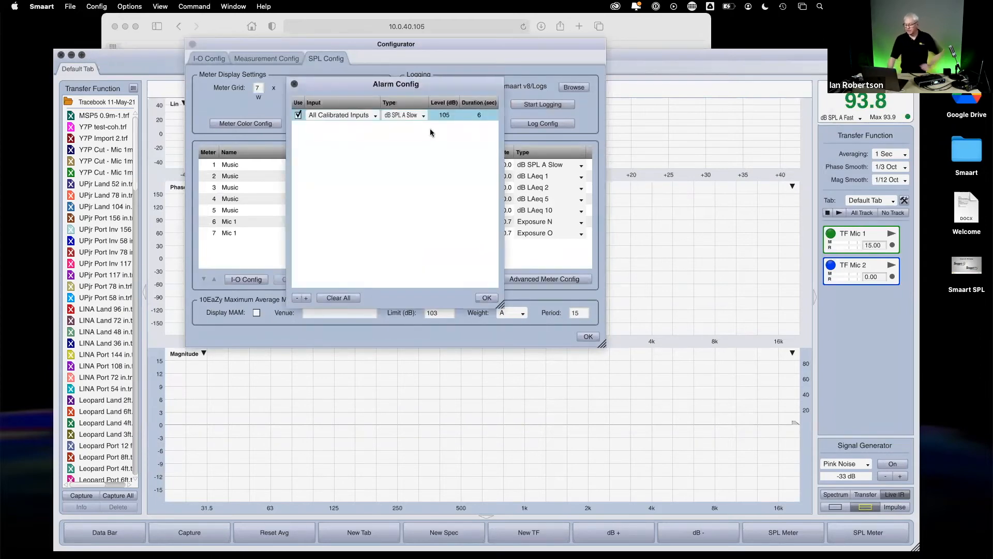
{"action": "double_click", "coordinate": [448, 116]}
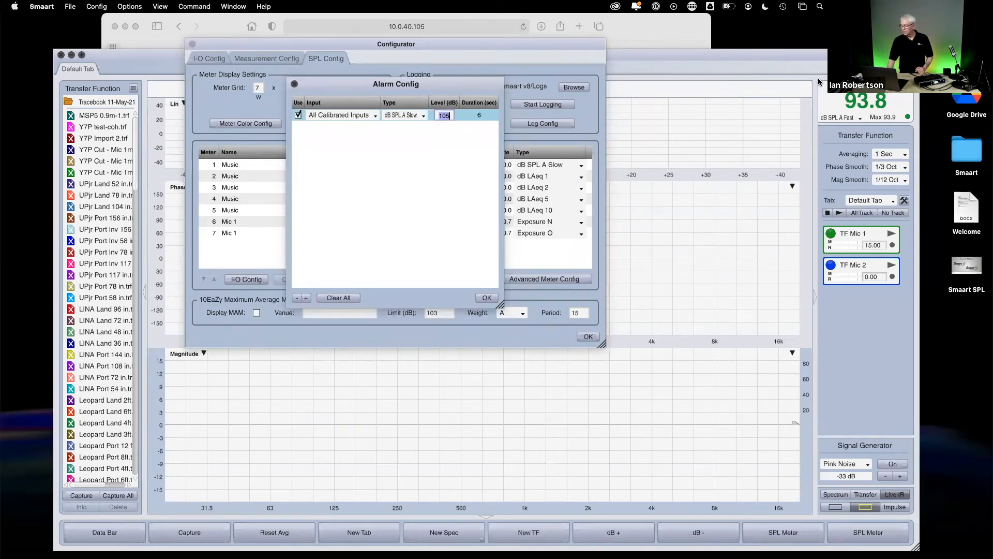
{"action": "left_click", "coordinate": [488, 299]}
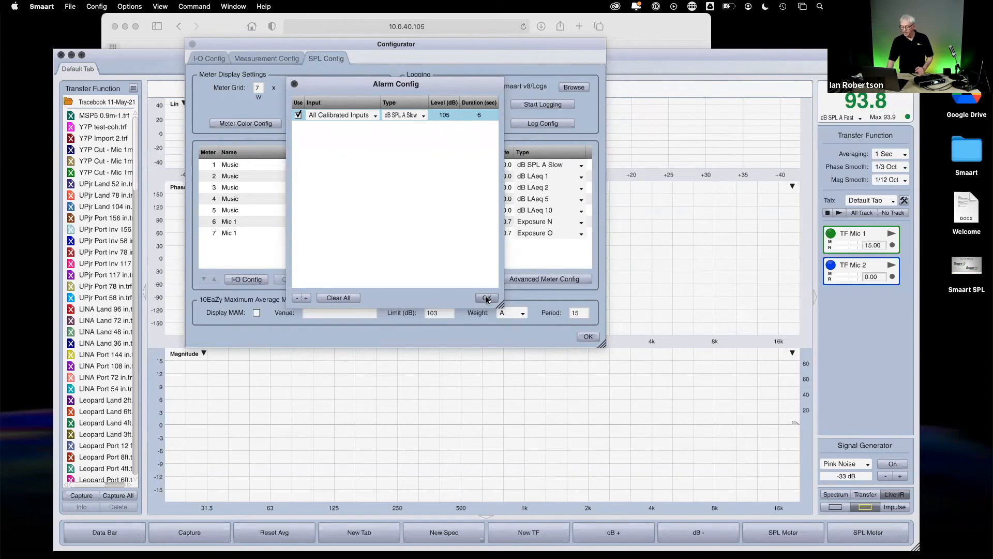
{"action": "left_click", "coordinate": [486, 297]}
Close the SPL configuration and switch the main window's SPL meter to a different input
{"action": "left_click", "coordinate": [588, 336]}
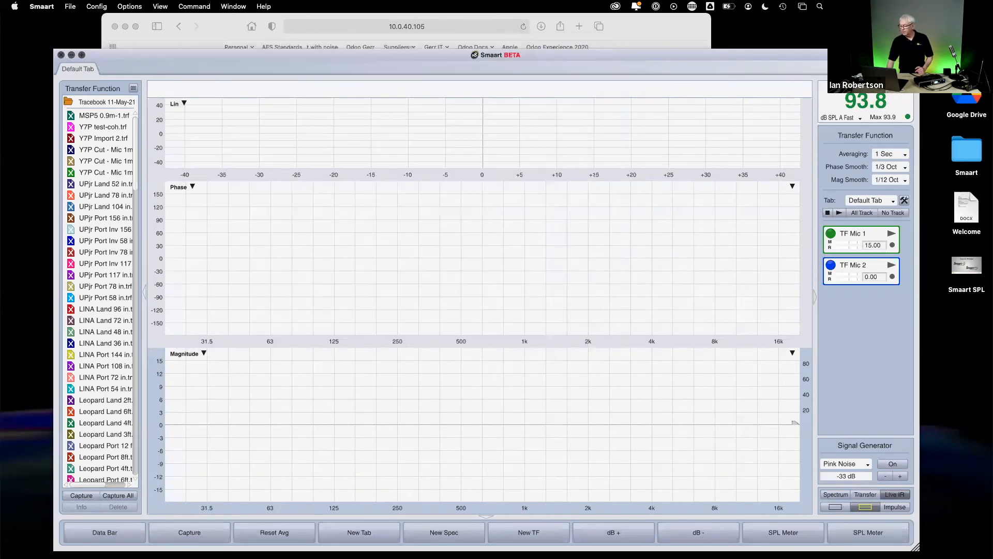
{"action": "left_click", "coordinate": [860, 86]}
{"action": "left_click", "coordinate": [859, 159]}
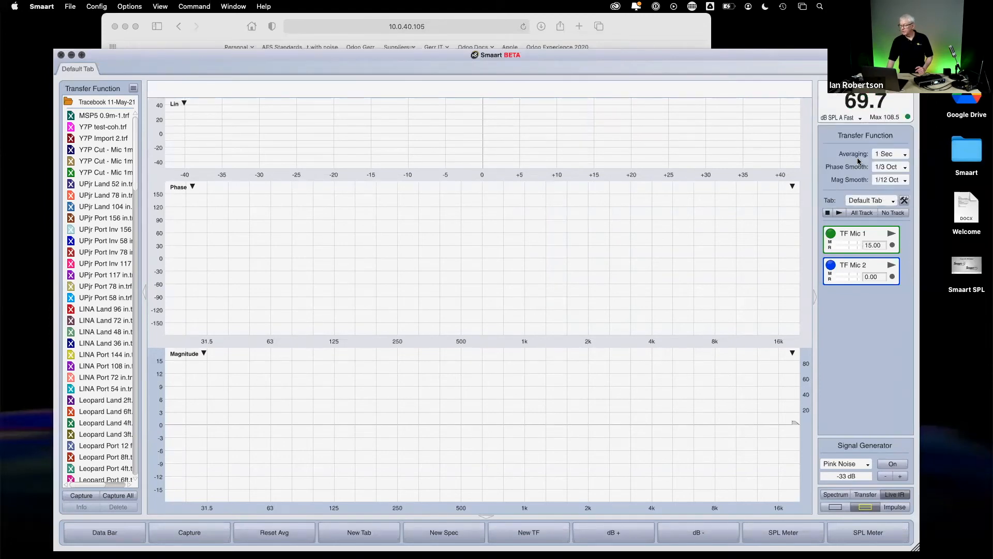
Reopen the alarm configuration from the SPL settings and set the dB SPL A Slow alarm level to 80 dB
{"action": "left_click", "coordinate": [93, 8]}
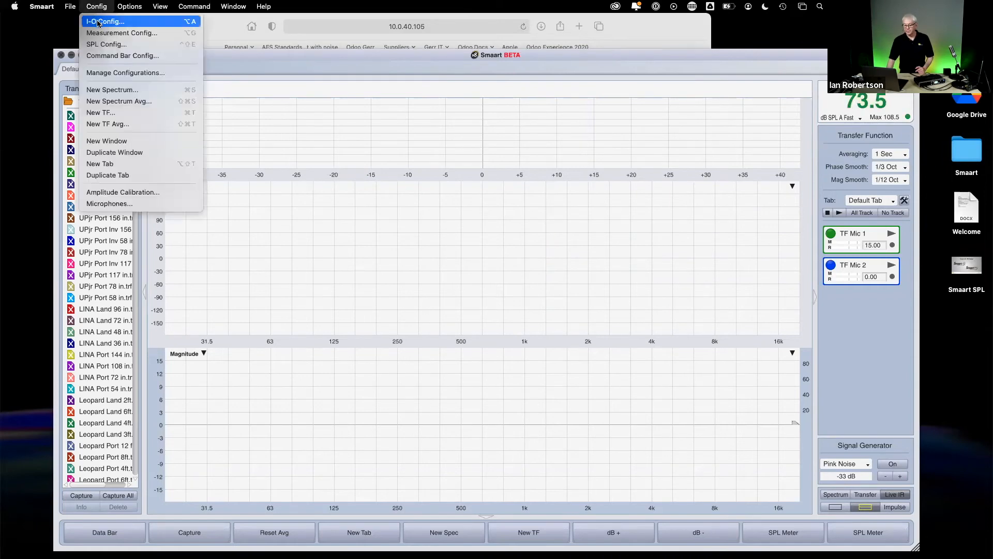
{"action": "left_click", "coordinate": [98, 22]}
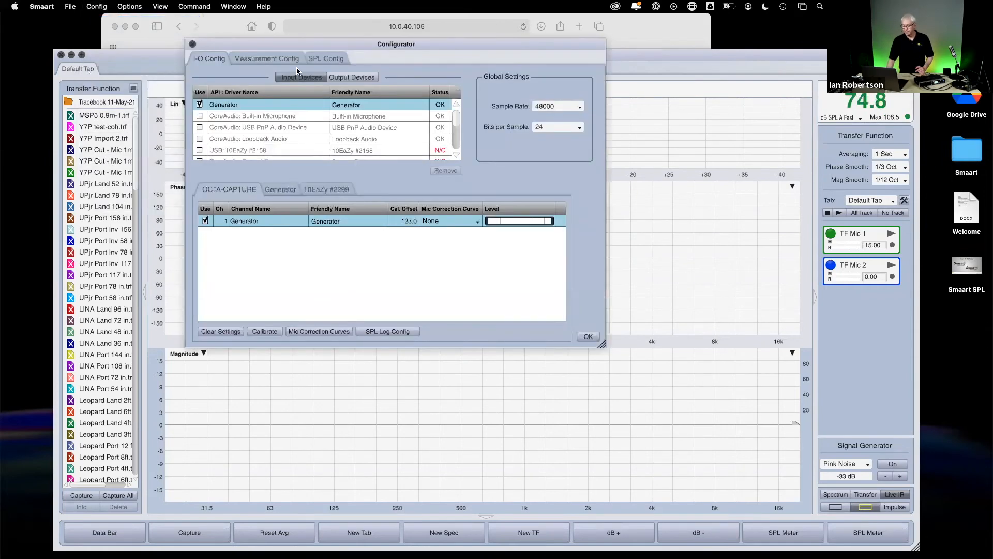
{"action": "left_click", "coordinate": [326, 59]}
{"action": "left_click", "coordinate": [335, 123]}
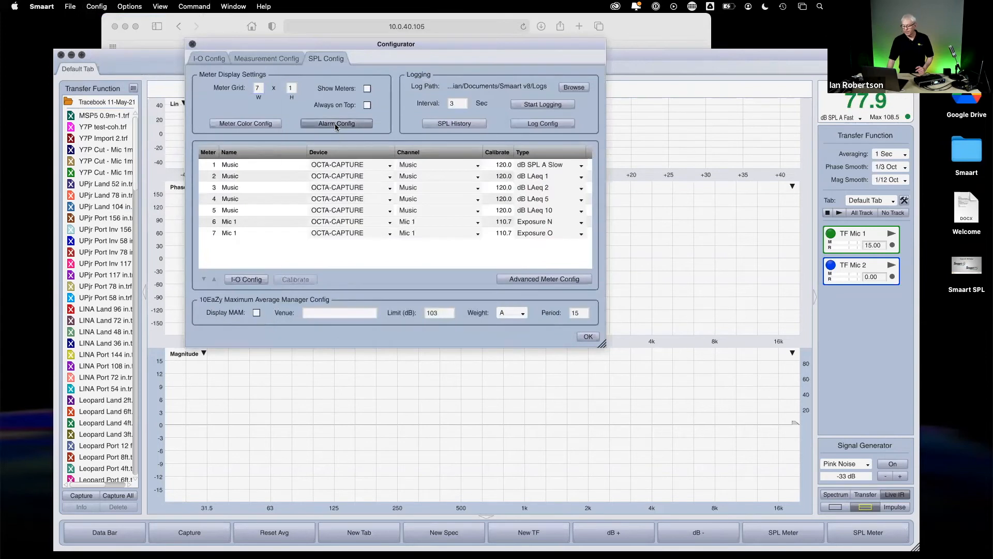
{"action": "double_click", "coordinate": [448, 114]}
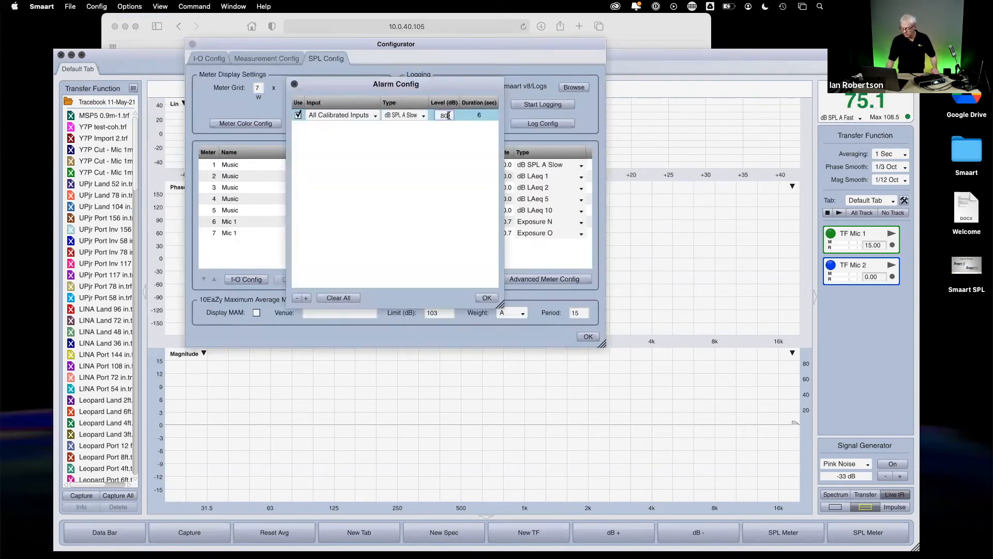
{"action": "type", "text": "80"}
{"action": "key", "text": "Return"}
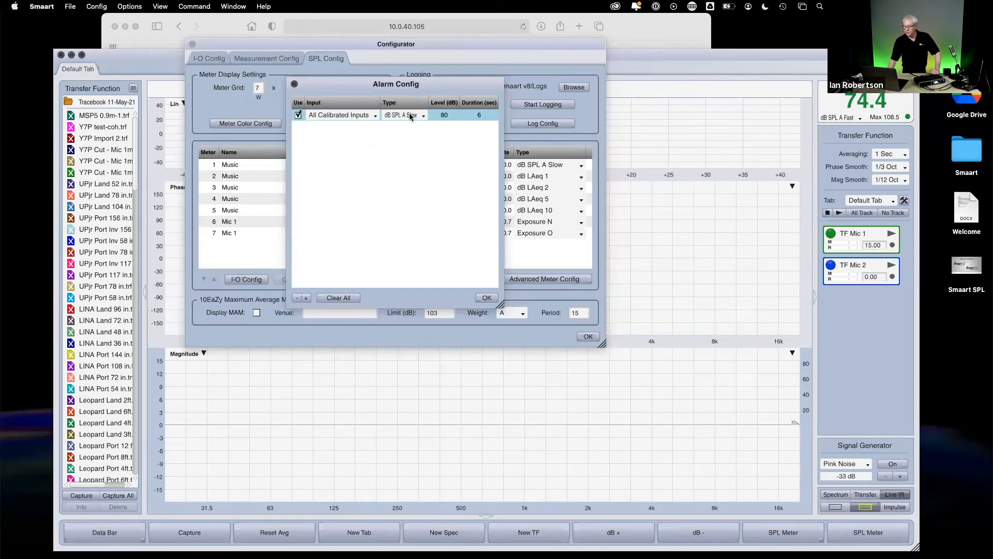
Assign the alarm to the OCTA-CAPTURE Music input and accept the alarm settings
{"action": "left_click", "coordinate": [360, 116]}
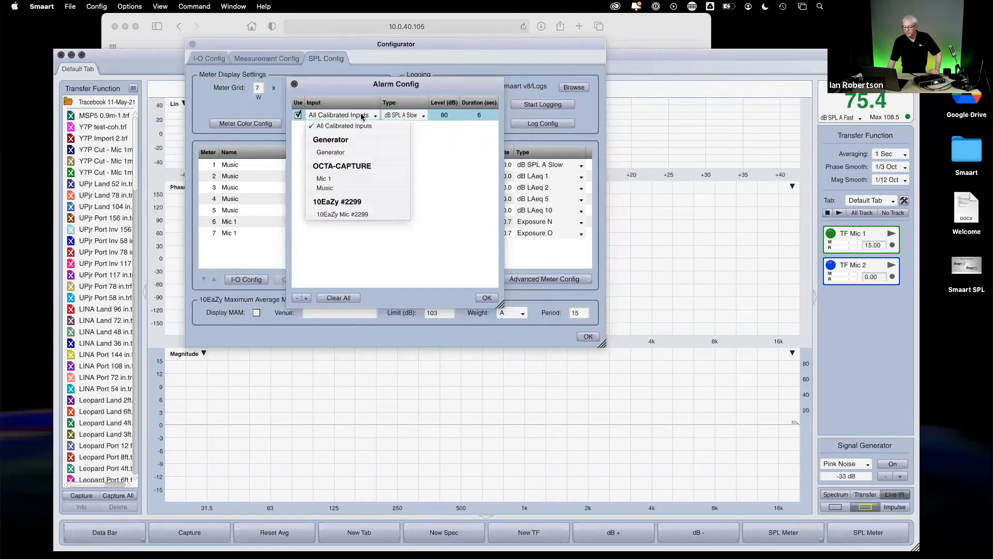
{"action": "left_click", "coordinate": [344, 189]}
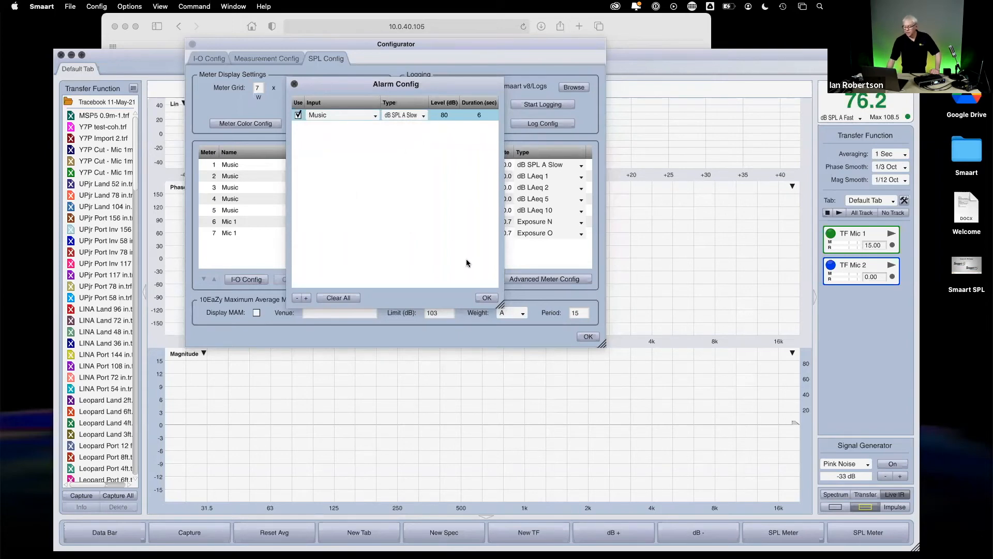
{"action": "left_click", "coordinate": [487, 298]}
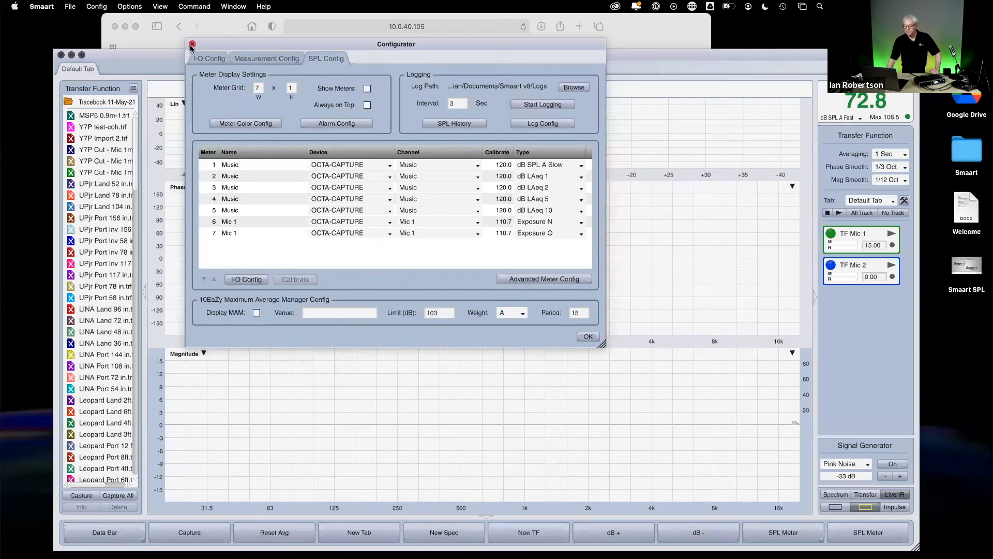
Show the SPL meters, start logging at the 3-second interval and close the configuration
{"action": "left_click", "coordinate": [368, 89]}
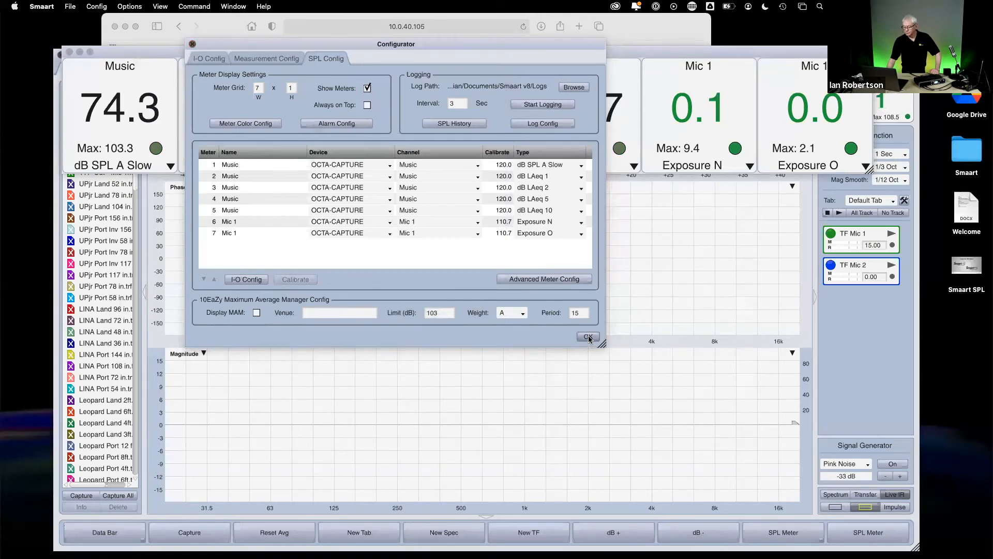
{"action": "left_click", "coordinate": [539, 104]}
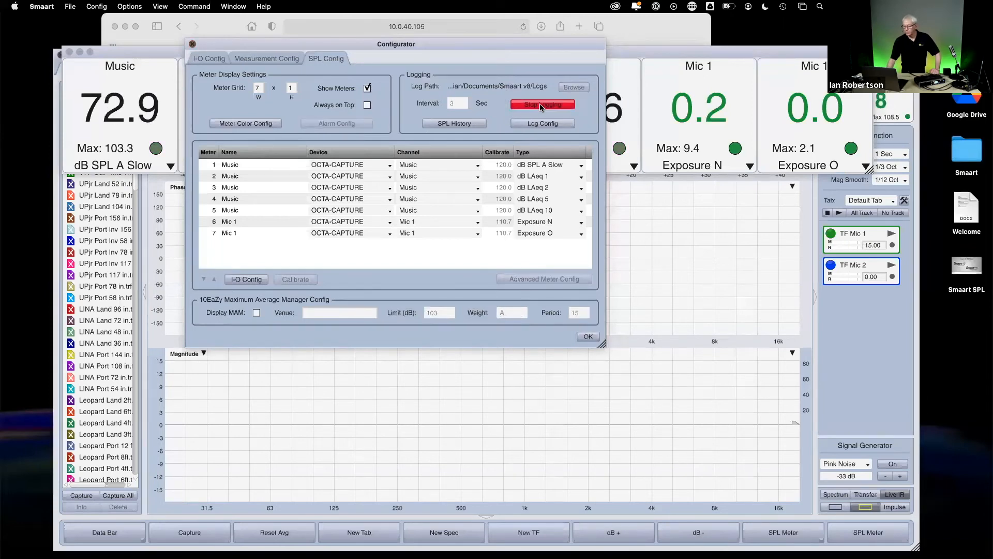
{"action": "left_click", "coordinate": [588, 336]}
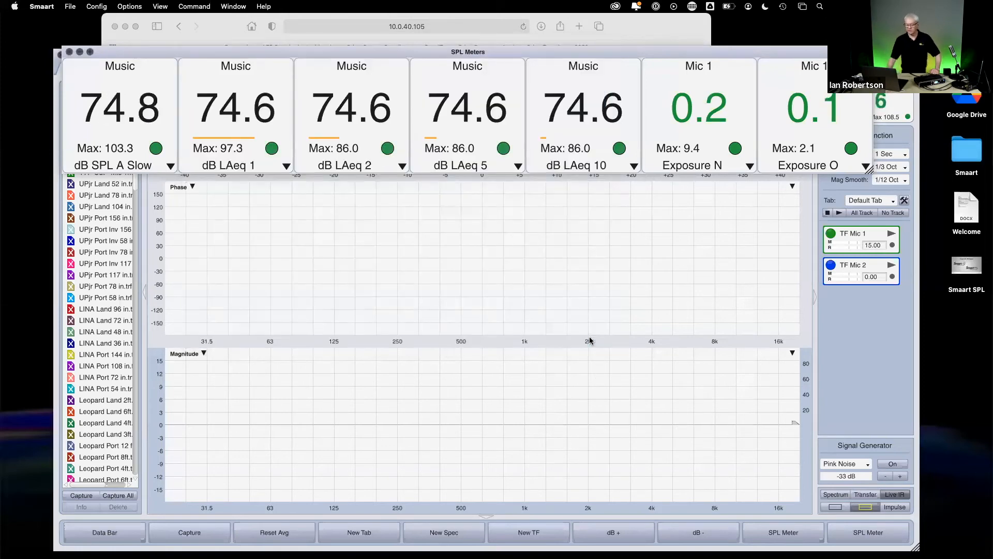
Raise the OCTA-CAPTURE Music input gain to 47.0 in the input meters, and close the input meters
{"action": "left_click_drag", "start_coordinate": [262, 53], "coordinate": [266, 85]}
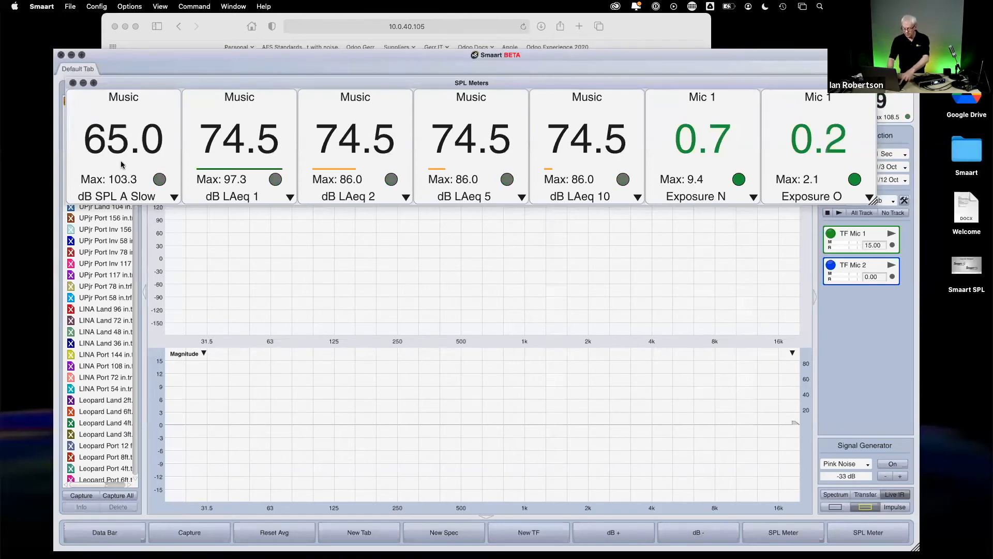
{"action": "key", "text": "alt+e"}
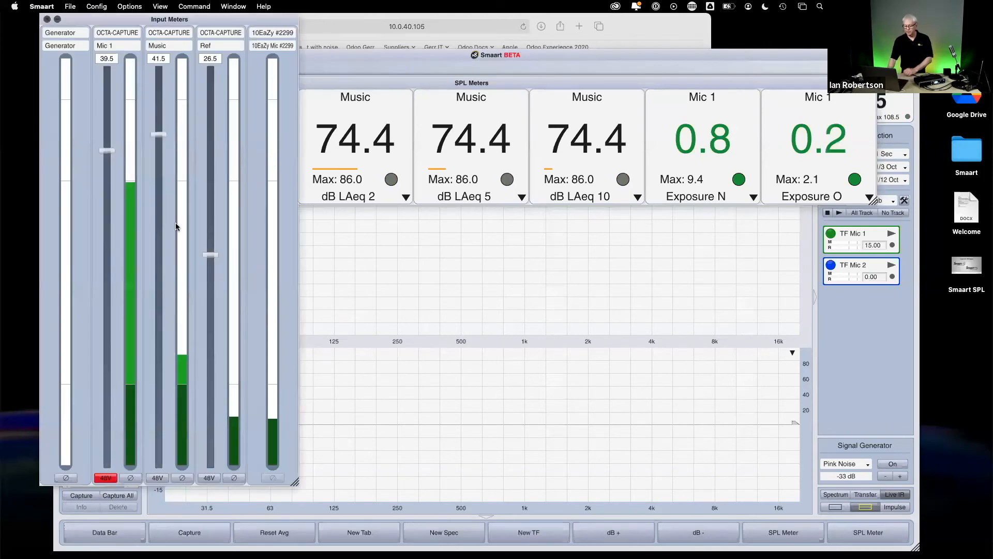
{"action": "left_click_drag", "start_coordinate": [159, 134], "coordinate": [163, 91]}
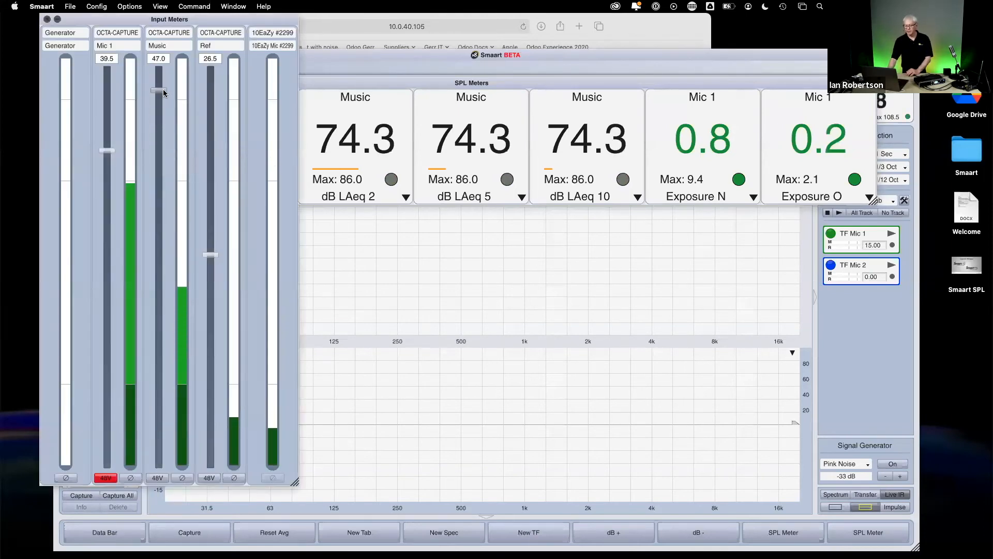
{"action": "left_click", "coordinate": [364, 61]}
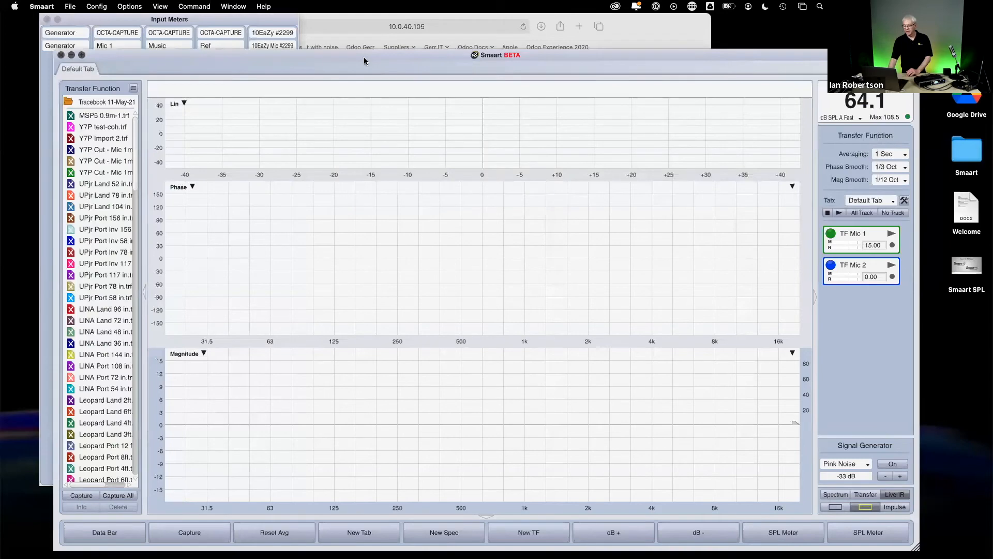
{"action": "left_click", "coordinate": [129, 18]}
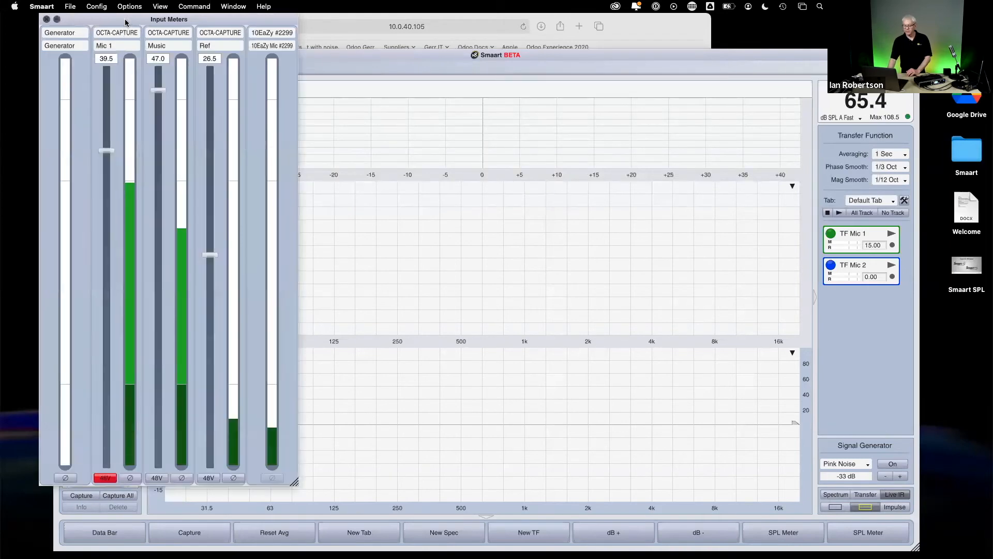
{"action": "left_click", "coordinate": [47, 19]}
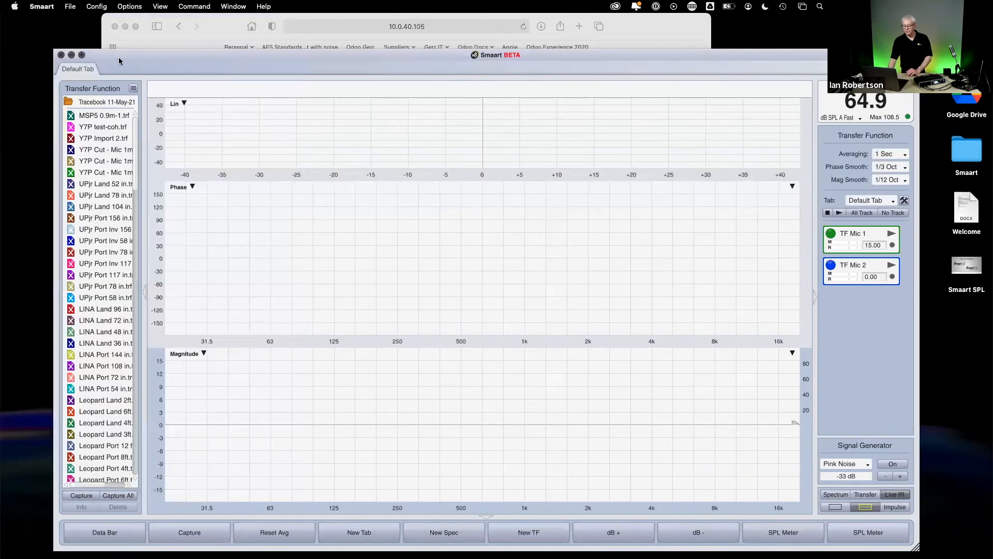
Bring the SPL Meters window back into view over the main window
{"action": "left_click", "coordinate": [162, 6]}
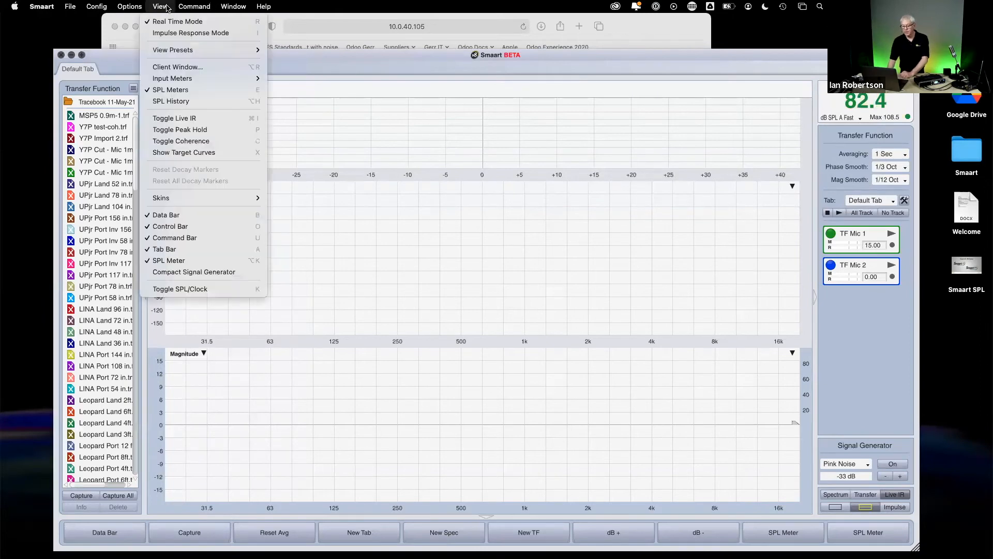
{"action": "mouse_move", "coordinate": [176, 80]}
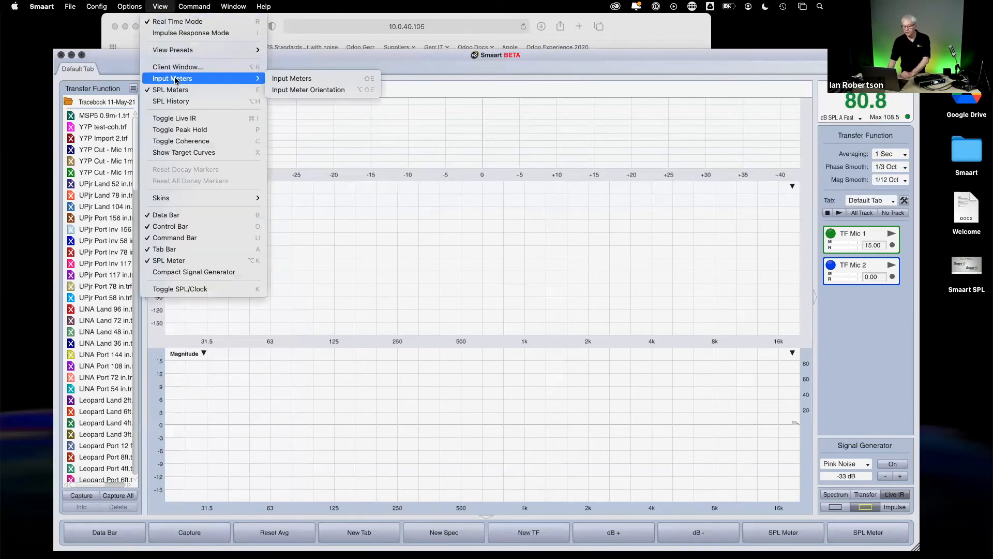
{"action": "left_click", "coordinate": [177, 91]}
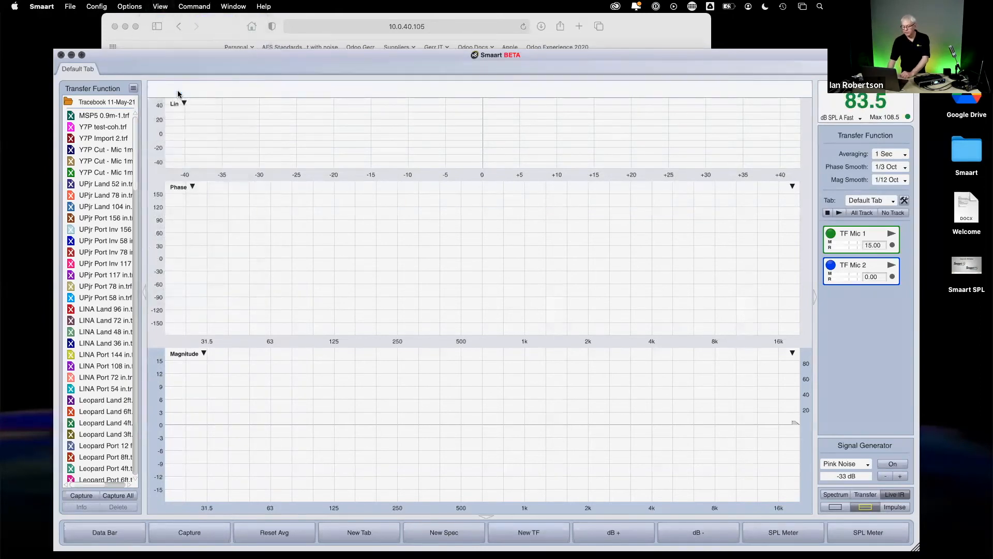
{"action": "left_click", "coordinate": [161, 6]}
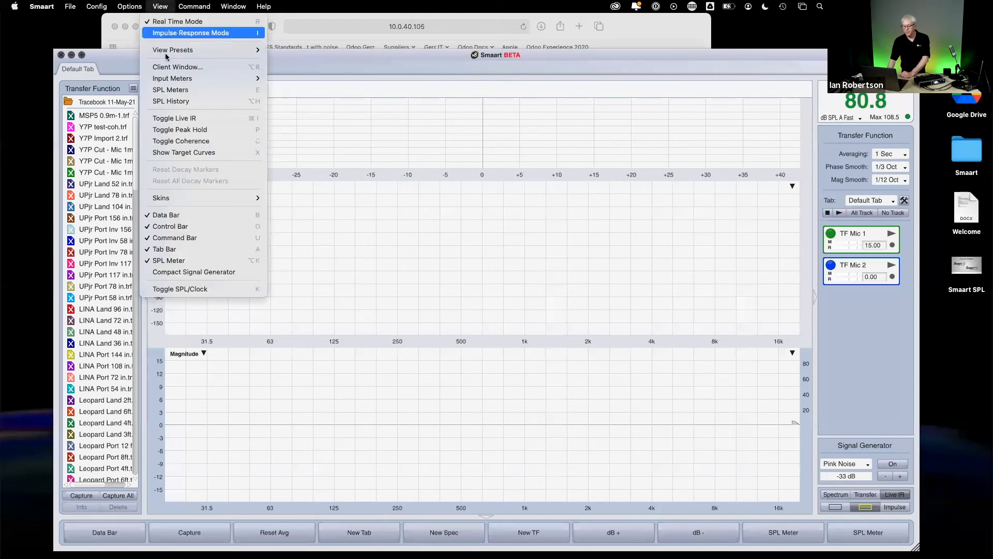
{"action": "left_click", "coordinate": [173, 90]}
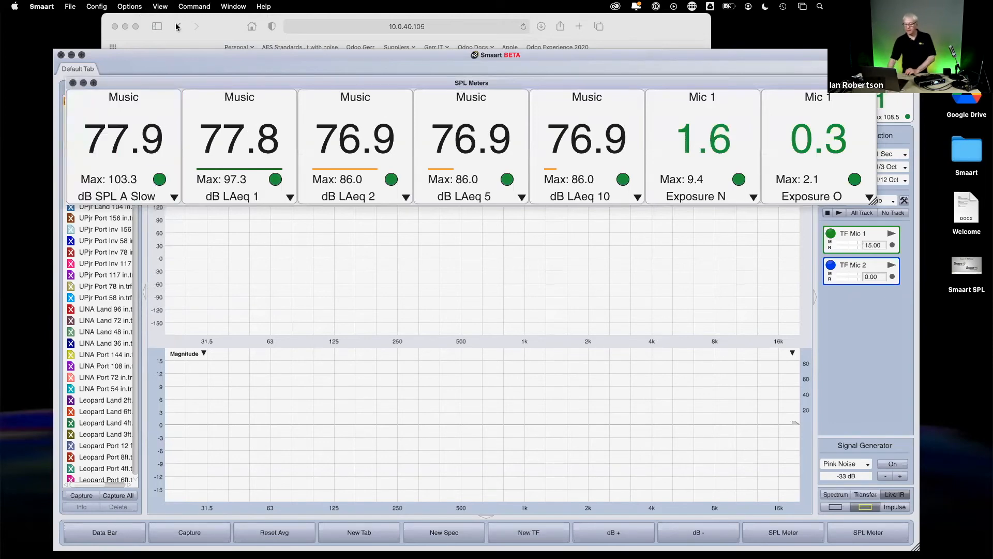
Open the SPL History graph from the SPL configuration and close the configuration
{"action": "left_click", "coordinate": [95, 6]}
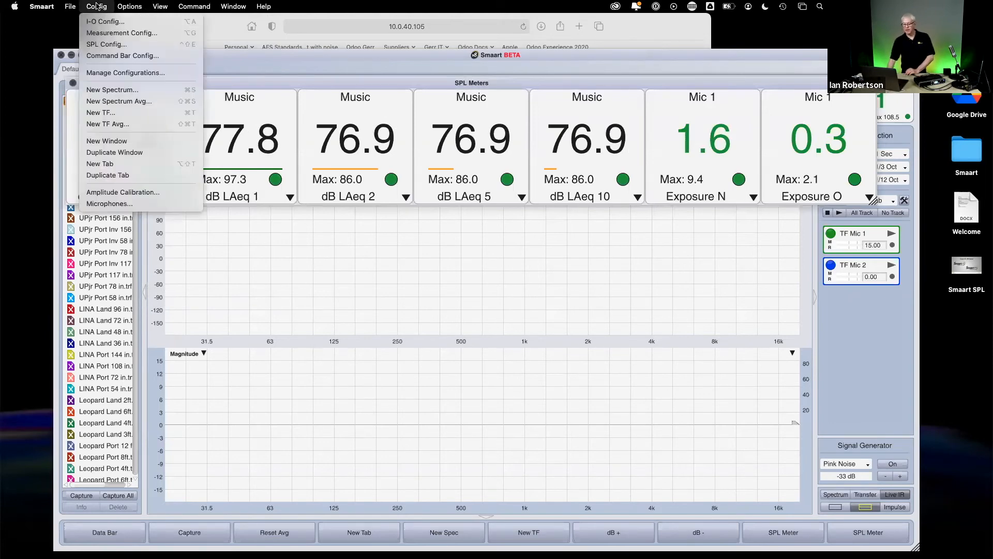
{"action": "left_click", "coordinate": [106, 45]}
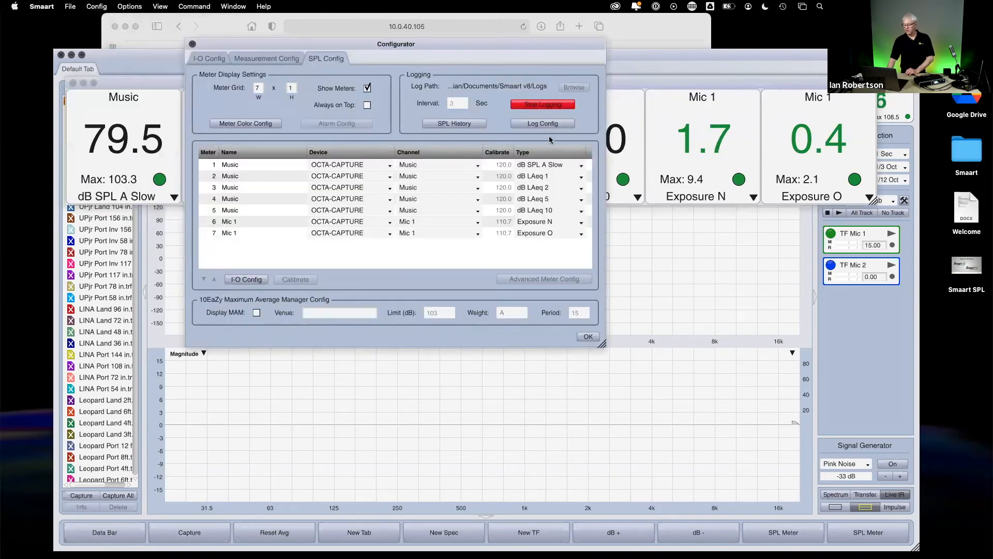
{"action": "left_click", "coordinate": [455, 123]}
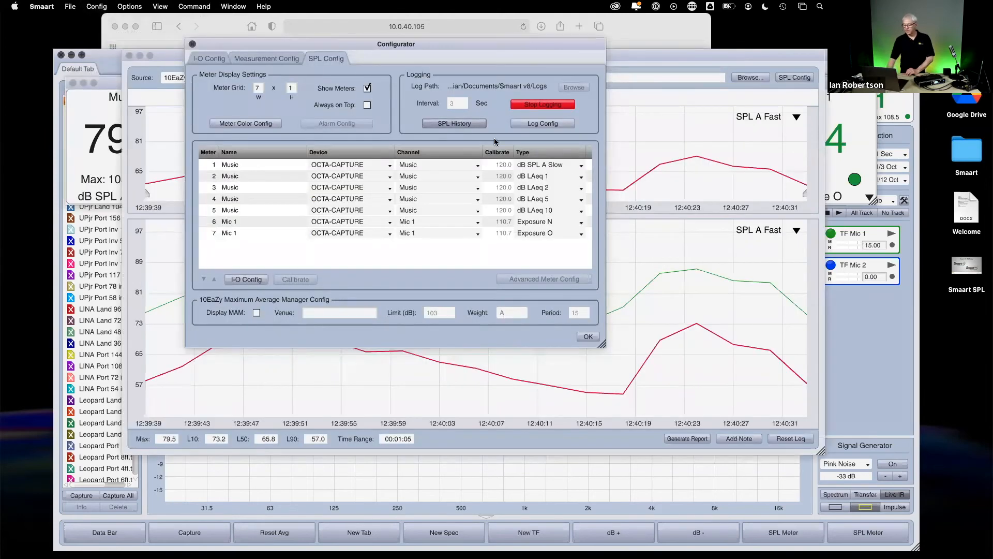
{"action": "left_click", "coordinate": [588, 337]}
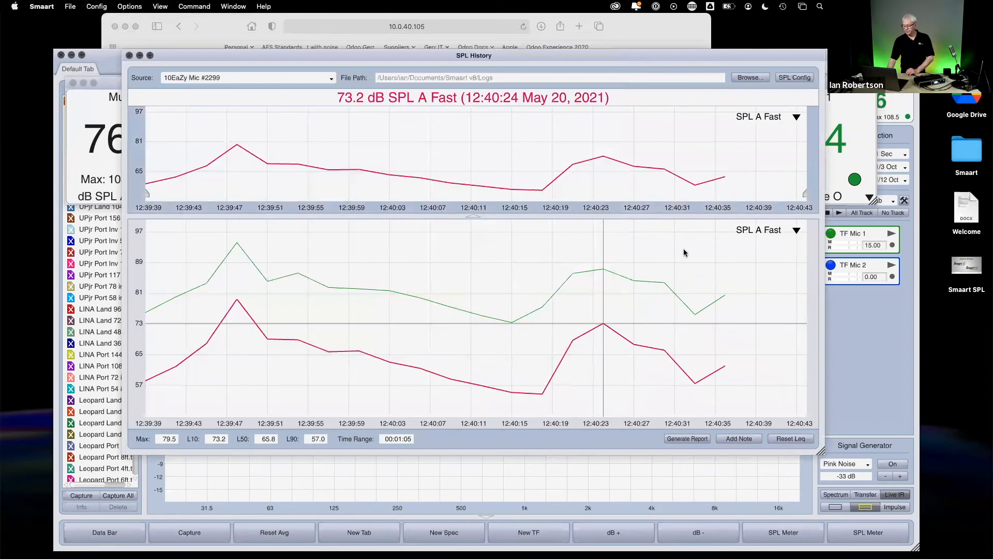
Set the SPL History source to the OCTA-CAPTURE Music input, inspect an alarm marker on the graph, and close the history
{"action": "left_click", "coordinate": [777, 234]}
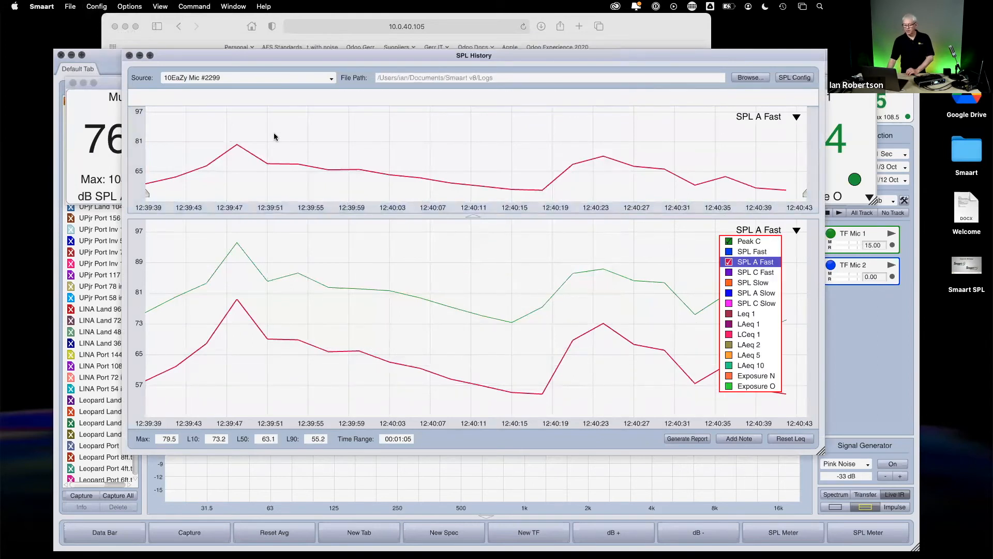
{"action": "left_click", "coordinate": [327, 77]}
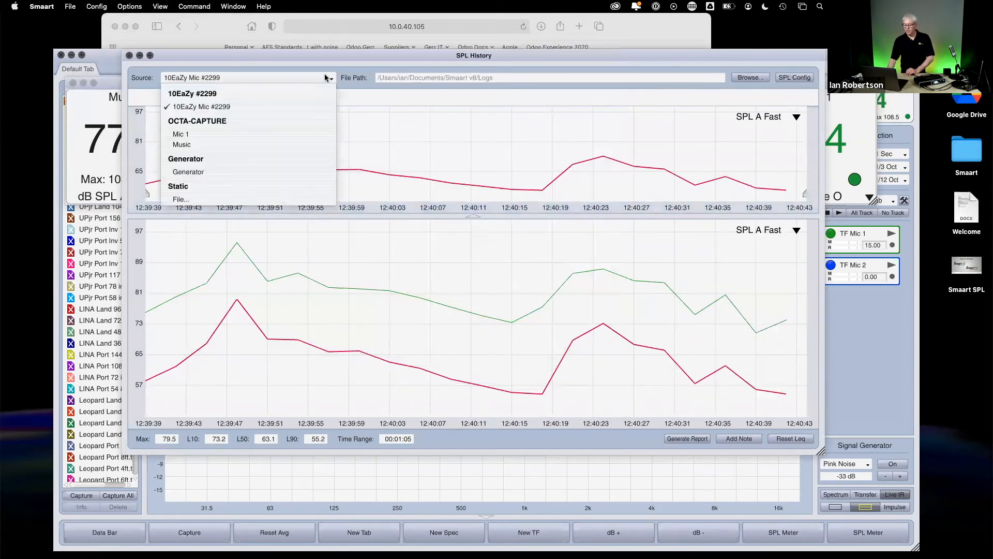
{"action": "left_click", "coordinate": [272, 146]}
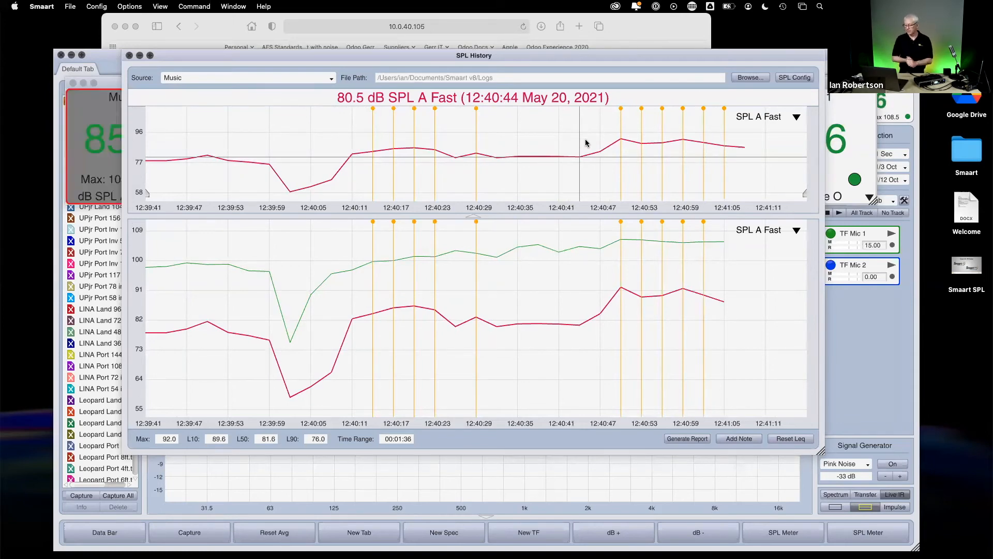
{"action": "mouse_move", "coordinate": [620, 110]}
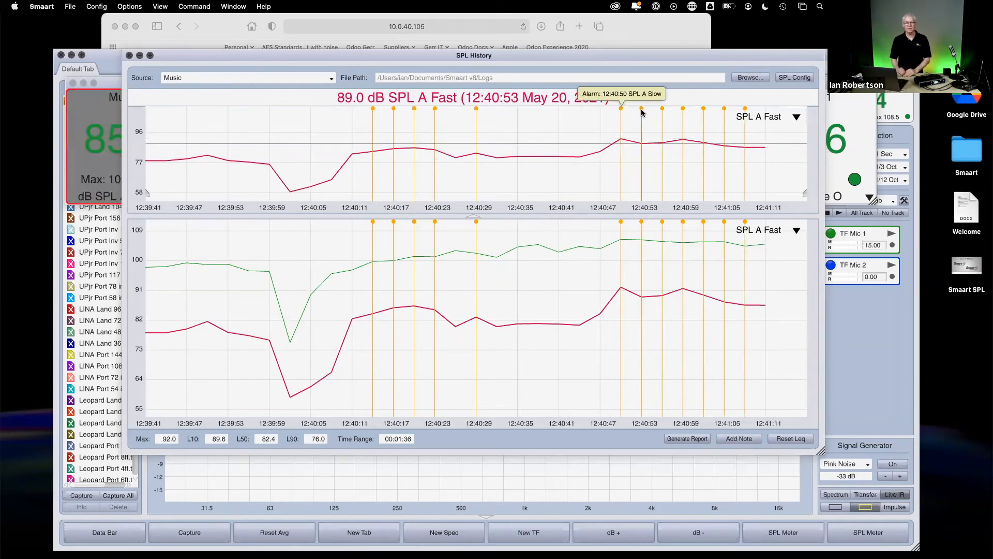
{"action": "left_click_drag", "start_coordinate": [234, 54], "coordinate": [227, 45]}
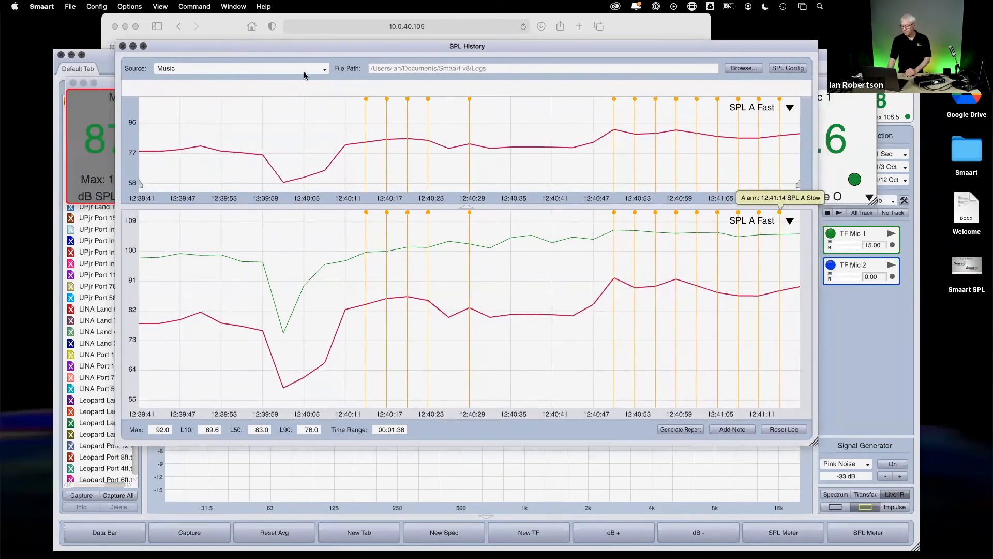
{"action": "left_click", "coordinate": [123, 46]}
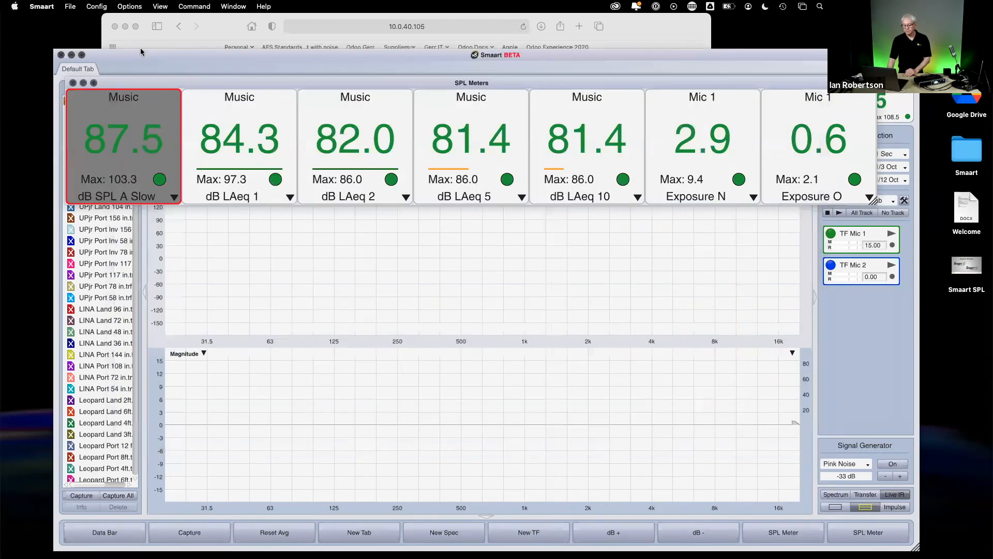
In the SPL meter color settings, set dB Peak C to green above 70, yellow above 80 and red above 85 dB
{"action": "left_click", "coordinate": [179, 55]}
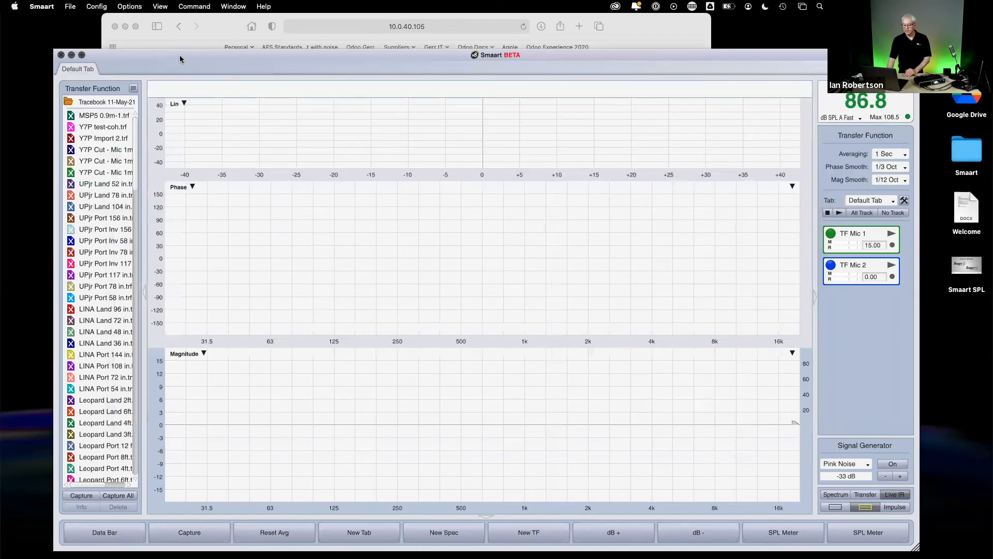
{"action": "left_click", "coordinate": [96, 6]}
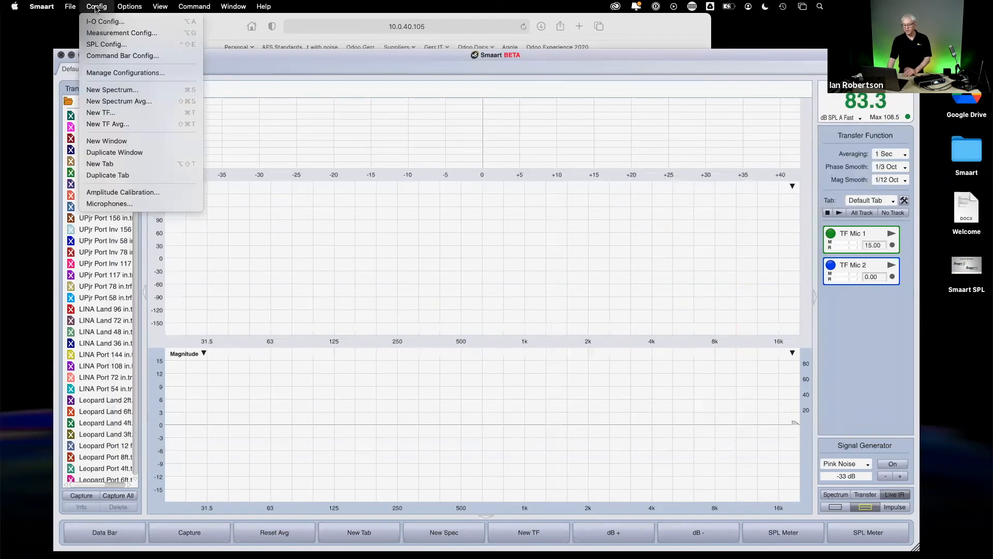
{"action": "left_click", "coordinate": [102, 45]}
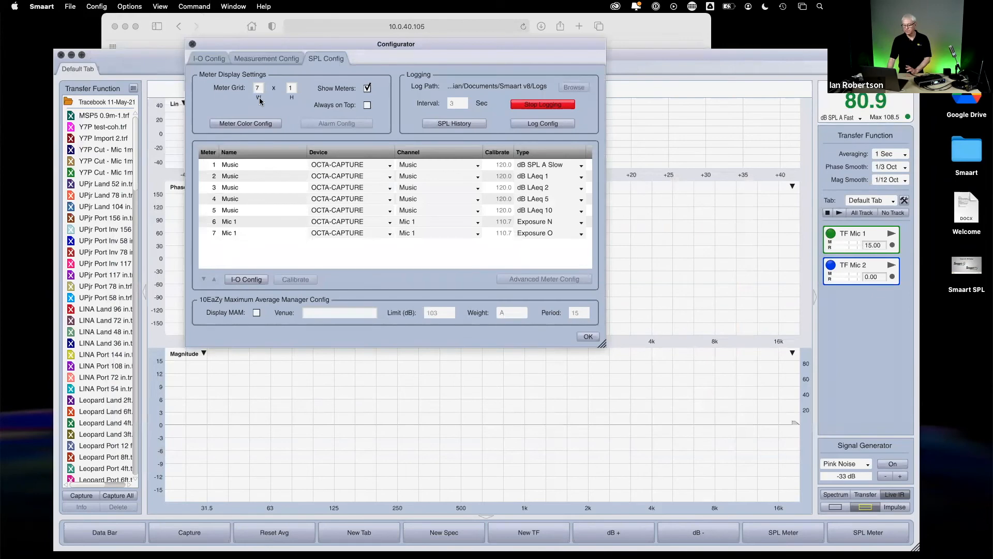
{"action": "left_click", "coordinate": [252, 124]}
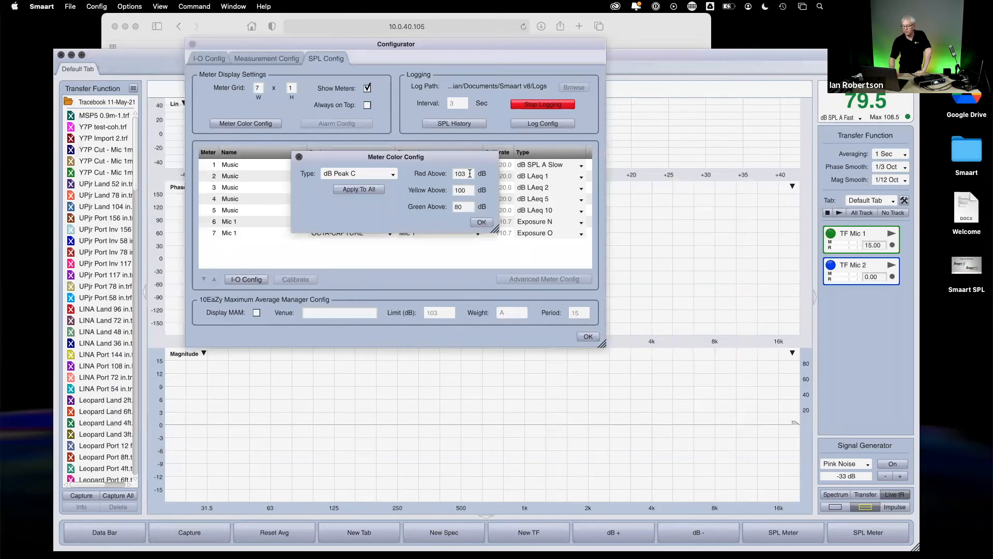
{"action": "left_click_drag", "start_coordinate": [466, 207], "coordinate": [444, 206]}
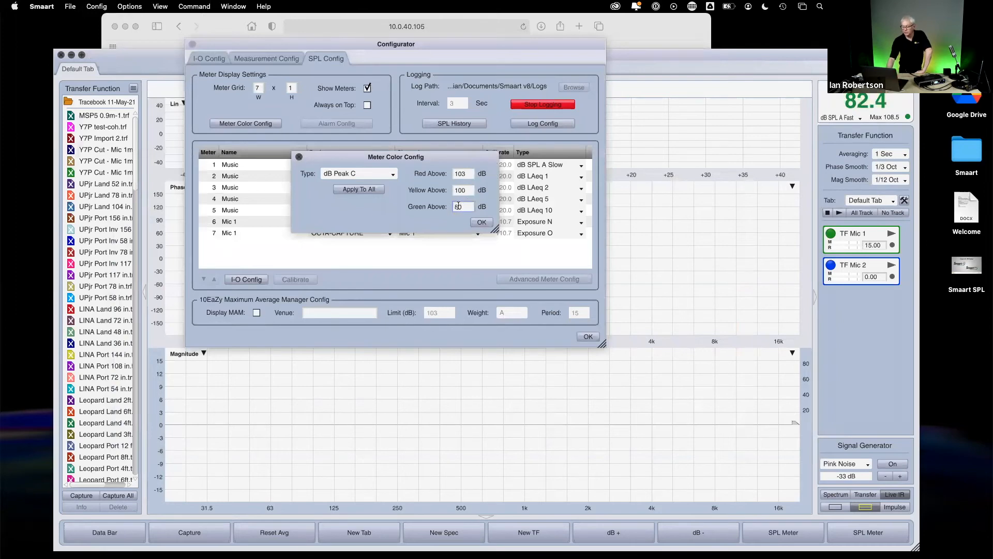
{"action": "type", "text": "70"}
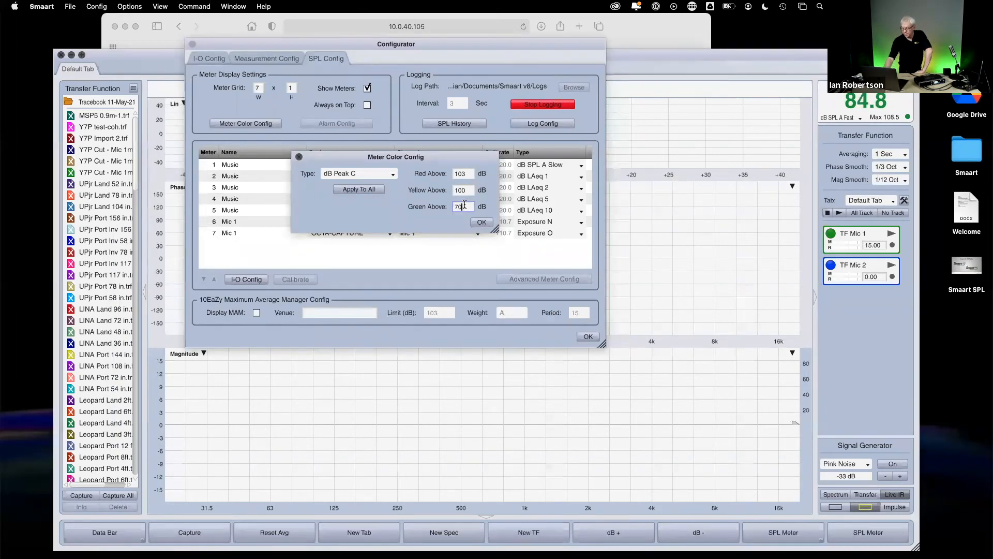
{"action": "left_click", "coordinate": [472, 185]}
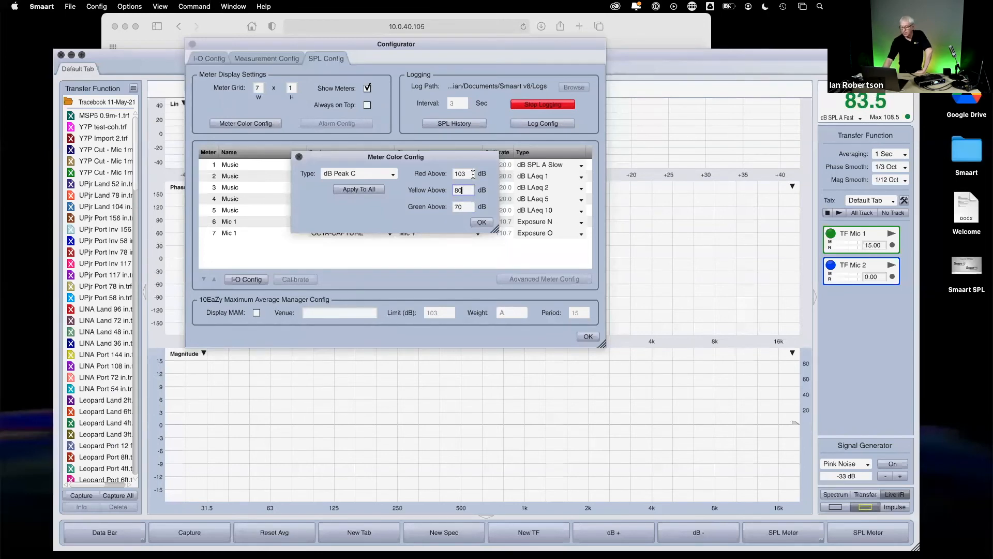
{"action": "left_click", "coordinate": [464, 174]}
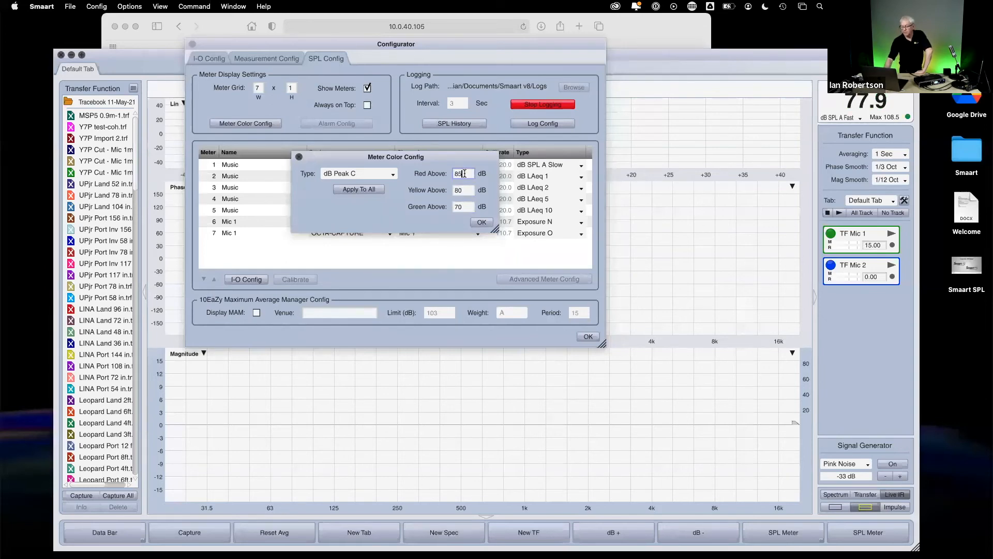
Switch the meter color type to dB SPL A Slow and apply its thresholds to all meter types
{"action": "left_click", "coordinate": [369, 176]}
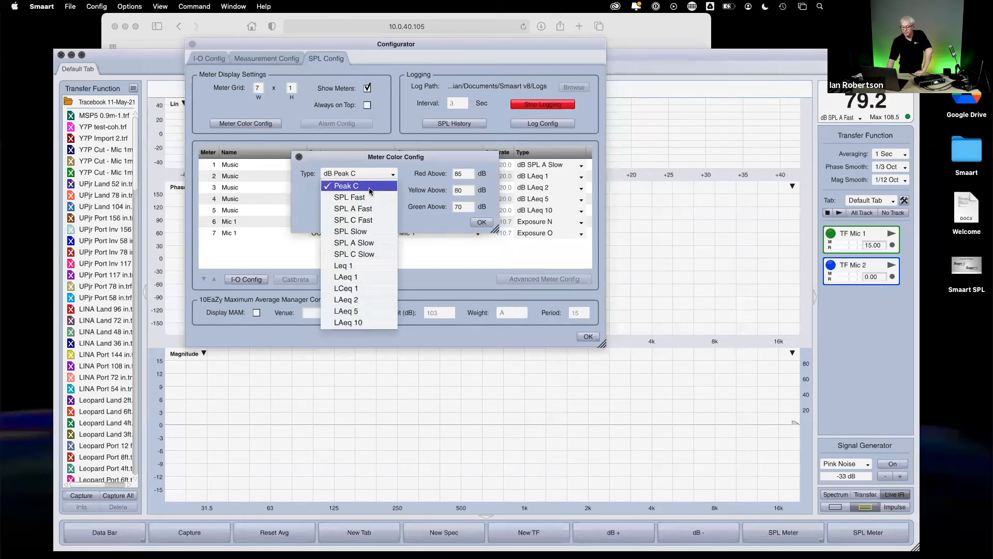
{"action": "left_click", "coordinate": [403, 168]}
{"action": "left_click", "coordinate": [382, 177]}
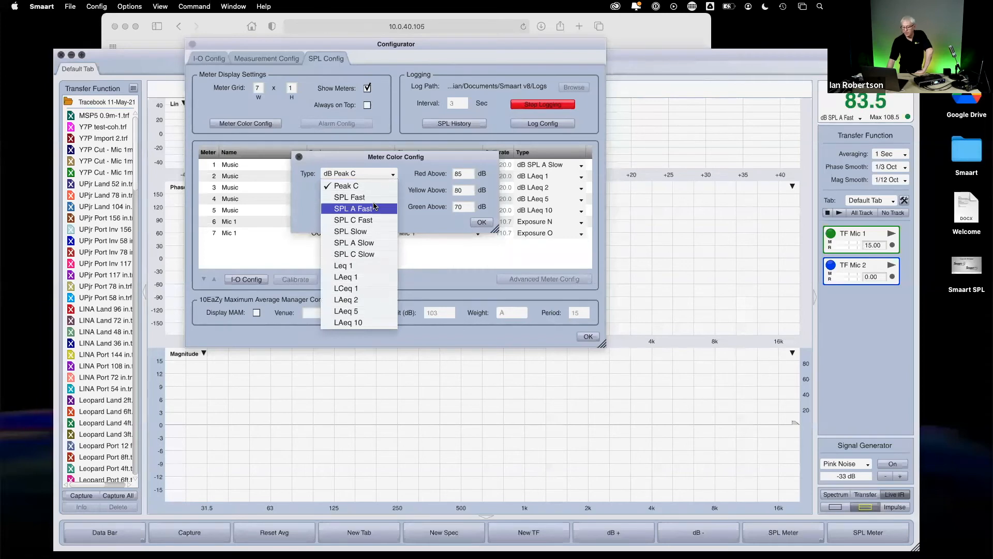
{"action": "left_click", "coordinate": [371, 231]}
{"action": "left_click", "coordinate": [377, 176]}
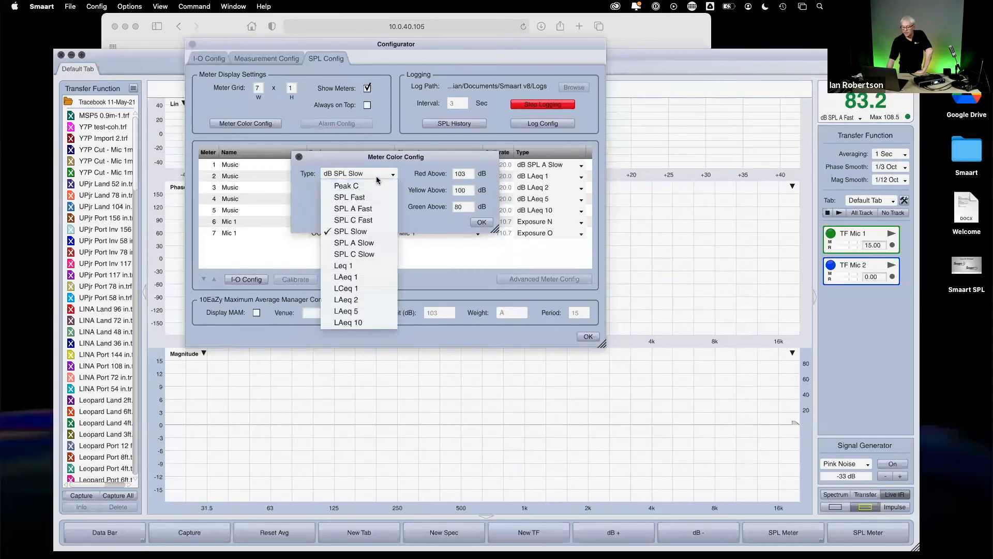
{"action": "left_click", "coordinate": [373, 243]}
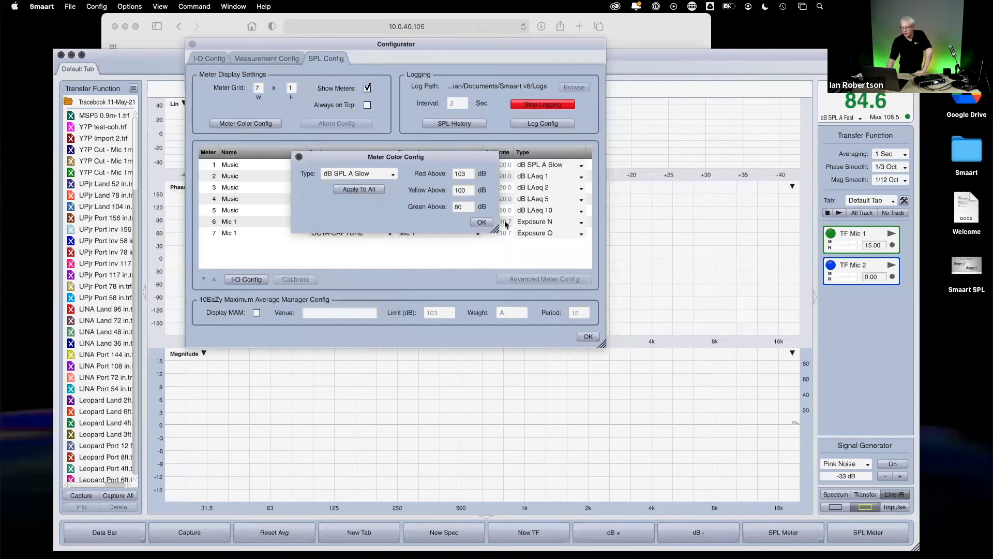
{"action": "left_click", "coordinate": [482, 223]}
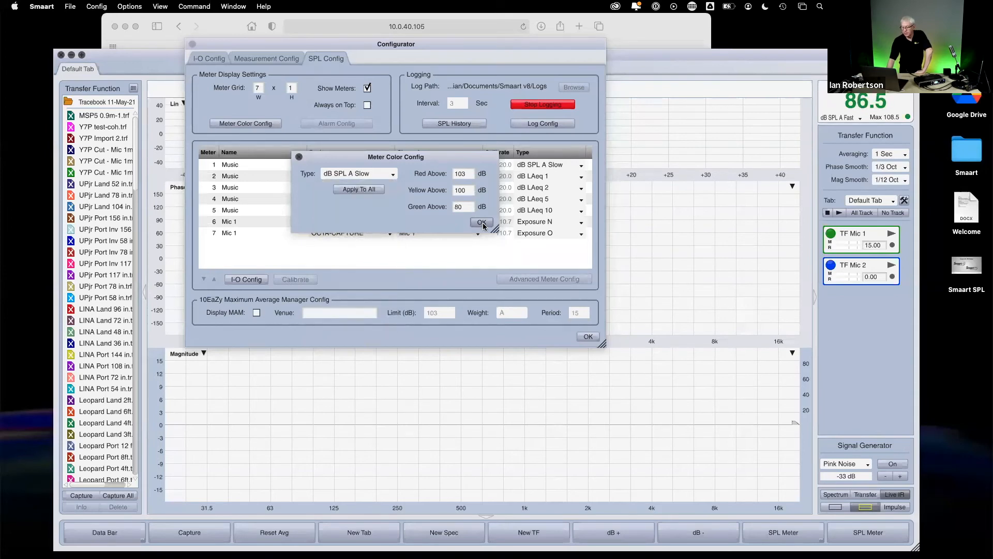
{"action": "left_click", "coordinate": [361, 189]}
{"action": "left_click", "coordinate": [381, 220]}
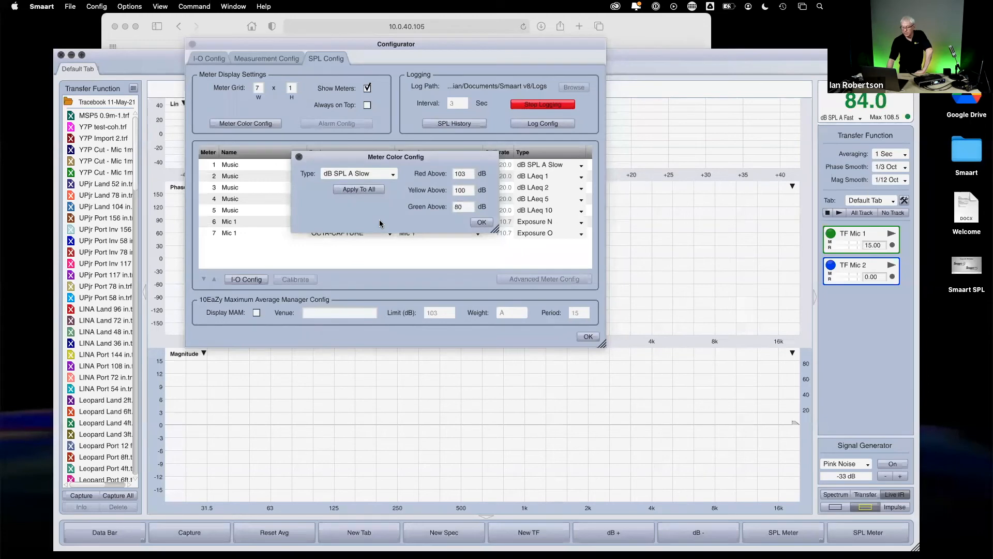
Close the meter color settings and the SPL configuration, and bring the SPL Meters window into view
{"action": "left_click", "coordinate": [483, 223]}
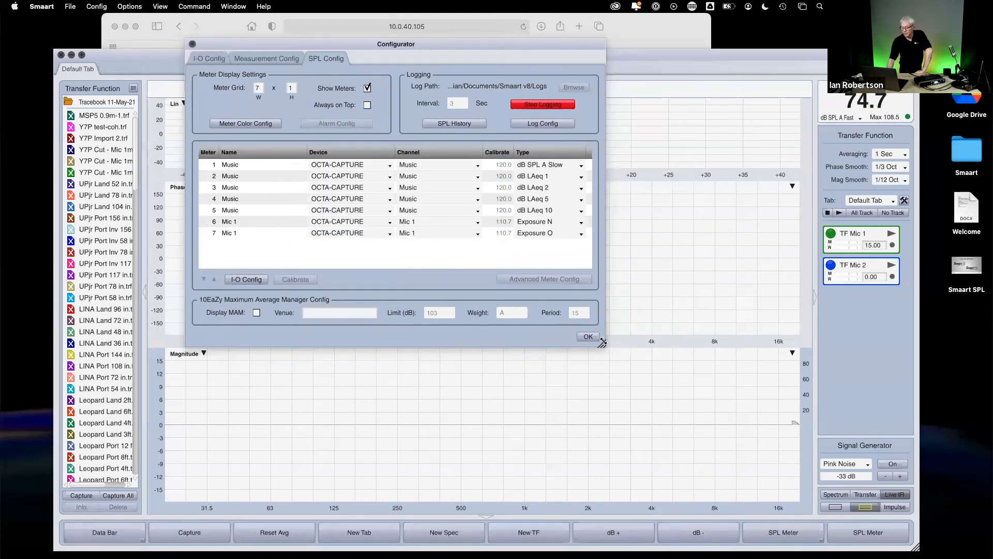
{"action": "left_click", "coordinate": [588, 336]}
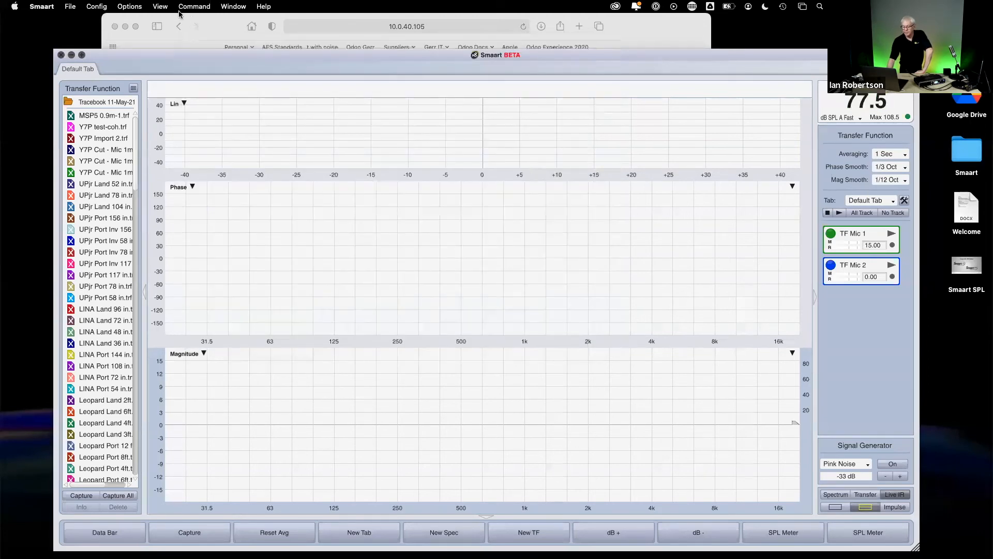
{"action": "left_click", "coordinate": [161, 7]}
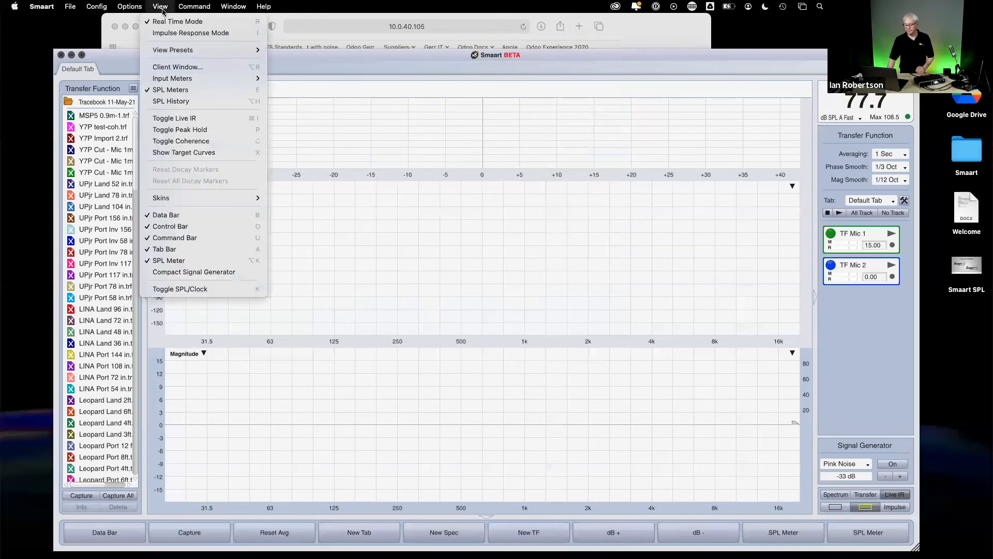
{"action": "left_click", "coordinate": [157, 7]}
{"action": "left_click", "coordinate": [158, 7]}
{"action": "left_click", "coordinate": [188, 92]}
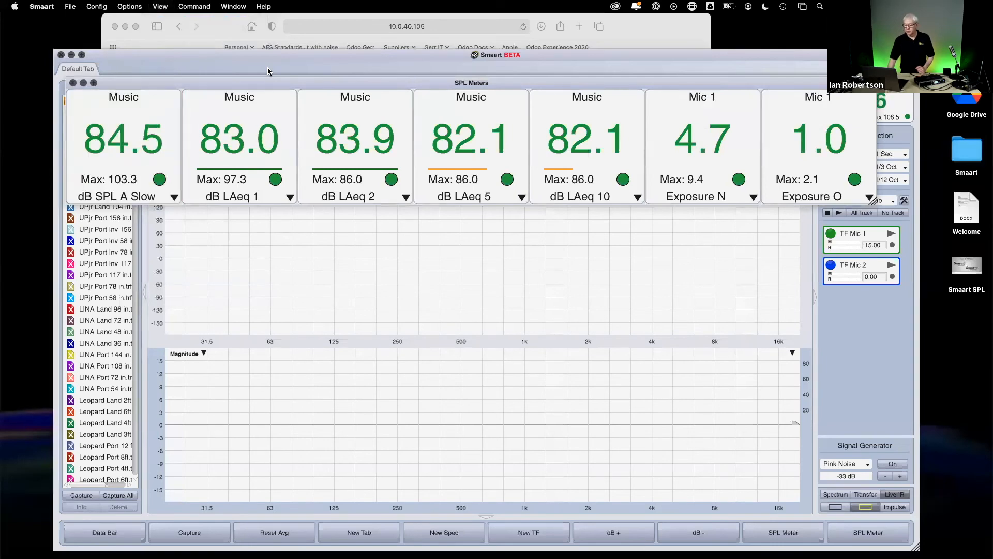
Move the main window down clear of the SPL Meters and set the meters to stay always on top
{"action": "left_click", "coordinate": [232, 62]}
{"action": "left_click_drag", "start_coordinate": [232, 62], "coordinate": [233, 45]}
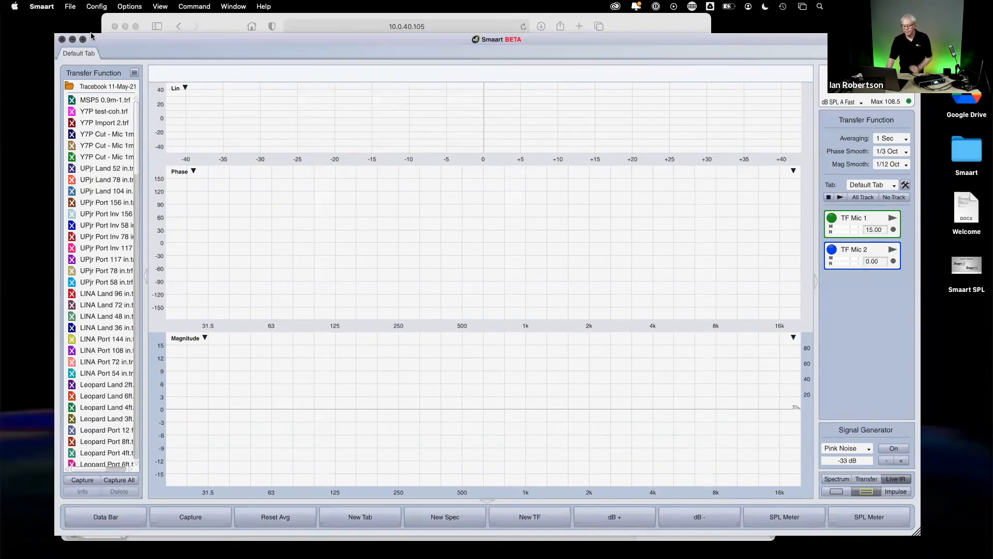
{"action": "left_click_drag", "start_coordinate": [125, 41], "coordinate": [126, 55]}
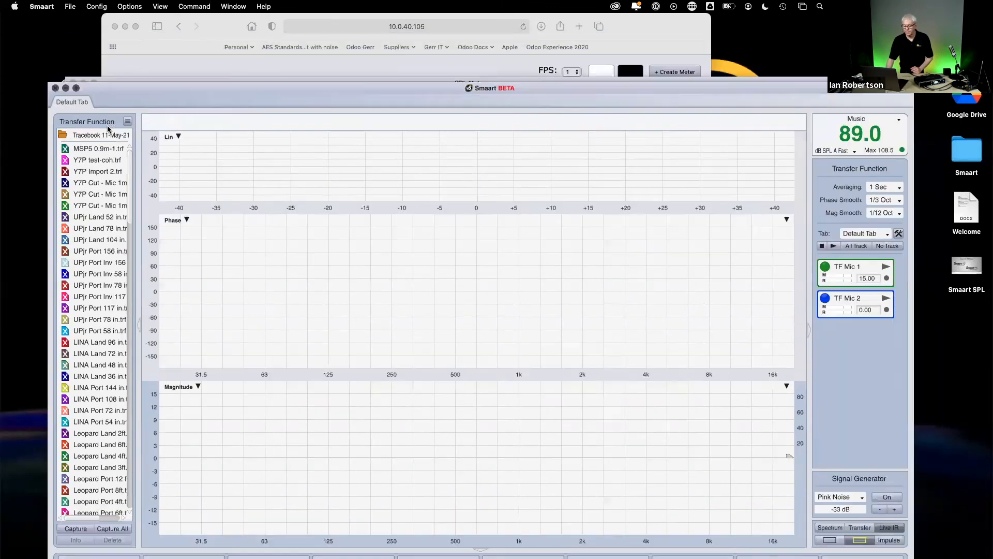
{"action": "left_click", "coordinate": [129, 7]}
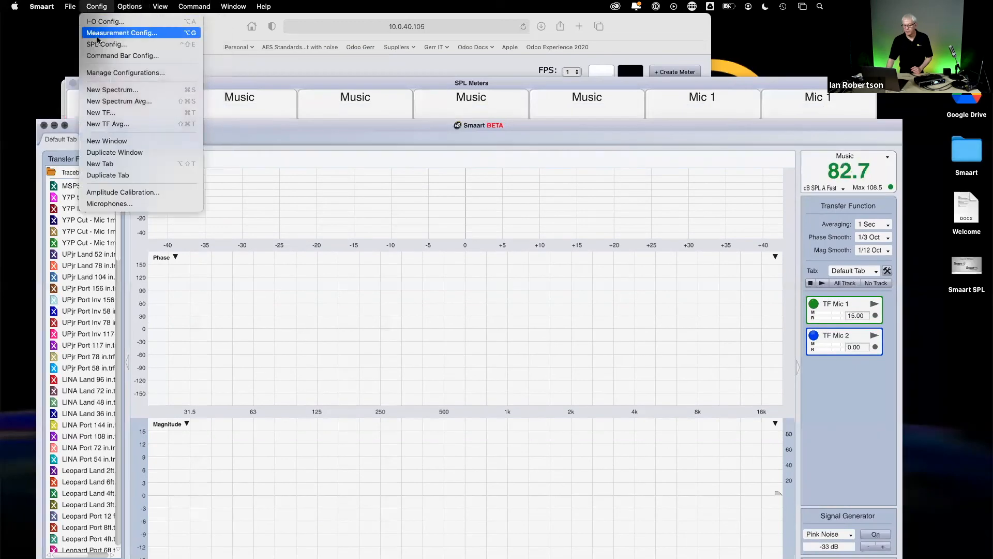
{"action": "left_click", "coordinate": [98, 44]}
{"action": "left_click", "coordinate": [368, 105]}
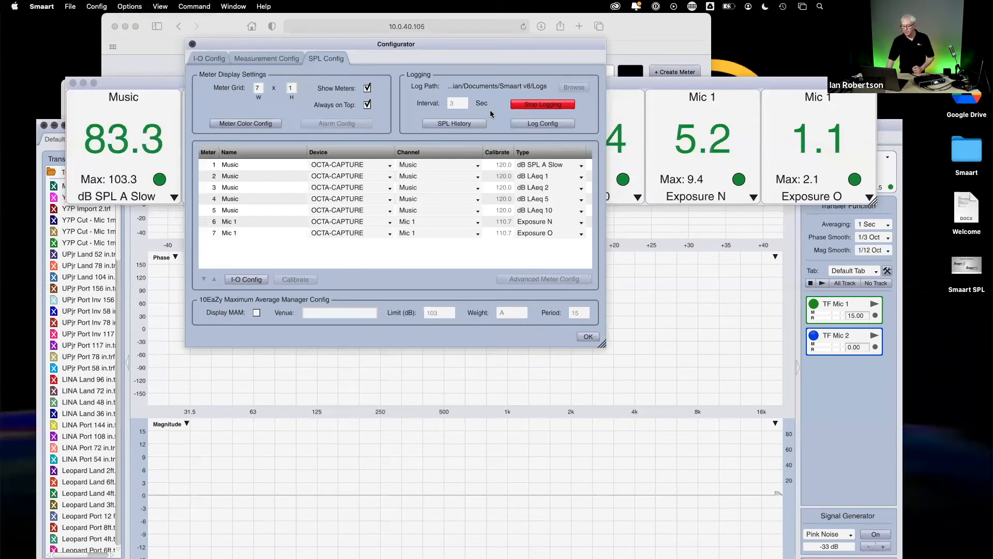
Stop the SPL logging, review the Music alarm in the alarm configuration, and close the configuration
{"action": "left_click", "coordinate": [541, 104]}
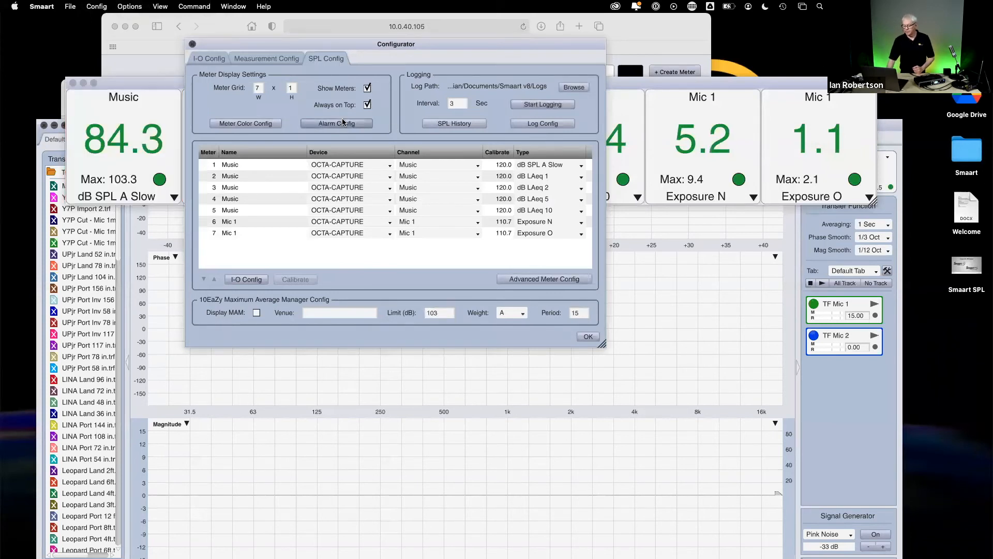
{"action": "left_click", "coordinate": [342, 122]}
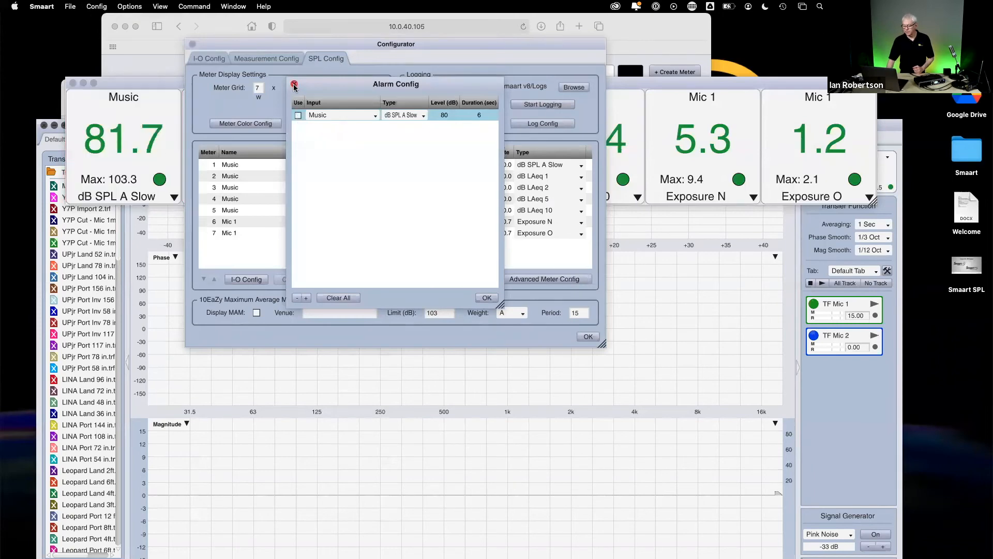
{"action": "left_click", "coordinate": [487, 298]}
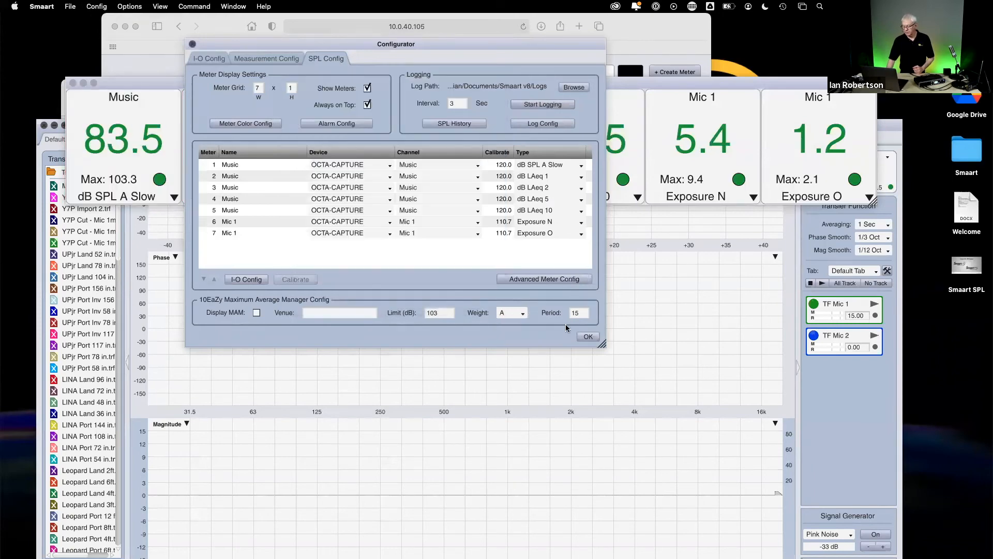
{"action": "left_click", "coordinate": [588, 337]}
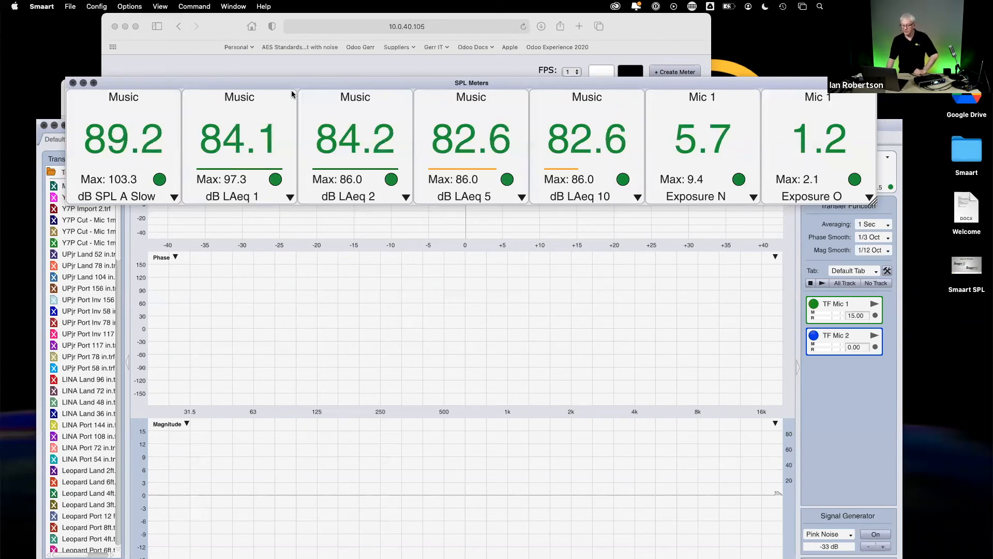
Move the SPL Meters window up and open the Input Meters below it
{"action": "left_click_drag", "start_coordinate": [293, 84], "coordinate": [345, 37]}
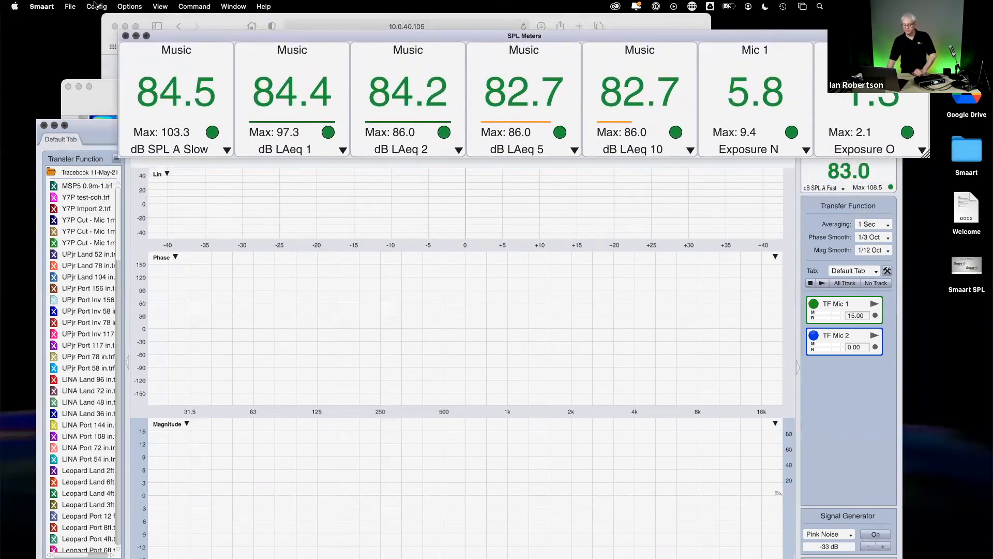
{"action": "key", "text": "shift+e"}
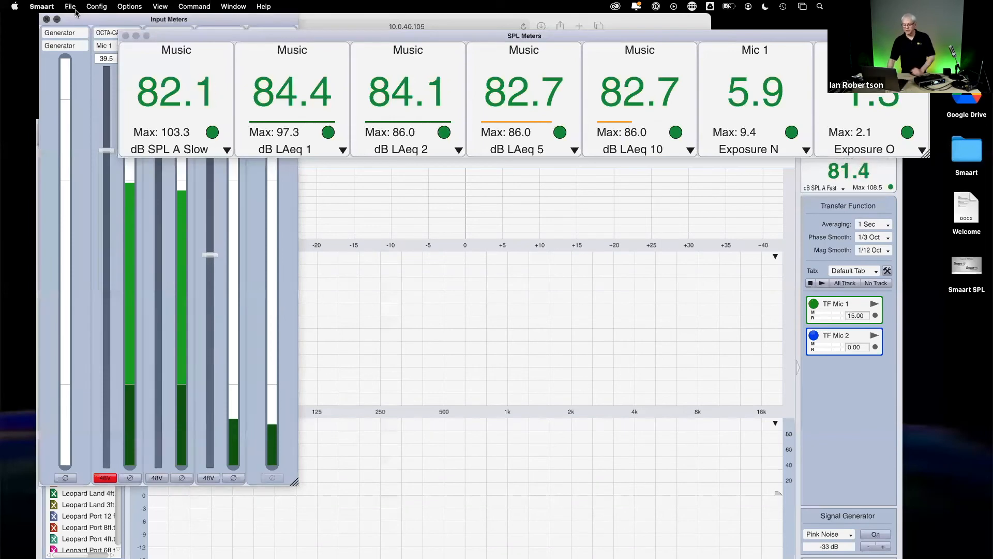
{"action": "left_click_drag", "start_coordinate": [76, 21], "coordinate": [96, 172]}
Raise the Music input gain to 50.0, lower it to 47.5, and return it to 50.0
{"action": "left_click_drag", "start_coordinate": [177, 241], "coordinate": [188, 217]}
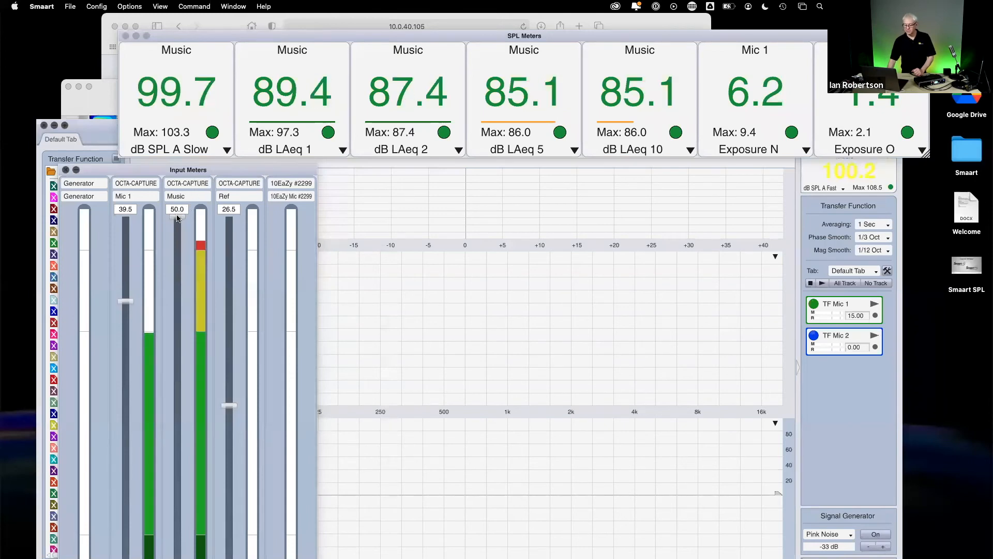
{"action": "left_click_drag", "start_coordinate": [177, 217], "coordinate": [178, 238]}
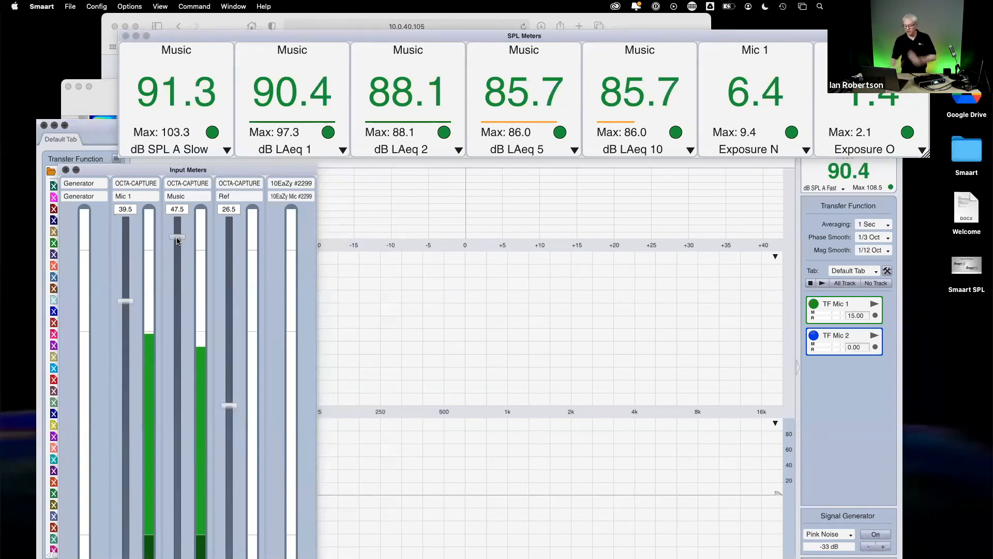
{"action": "left_click_drag", "start_coordinate": [177, 238], "coordinate": [177, 216]}
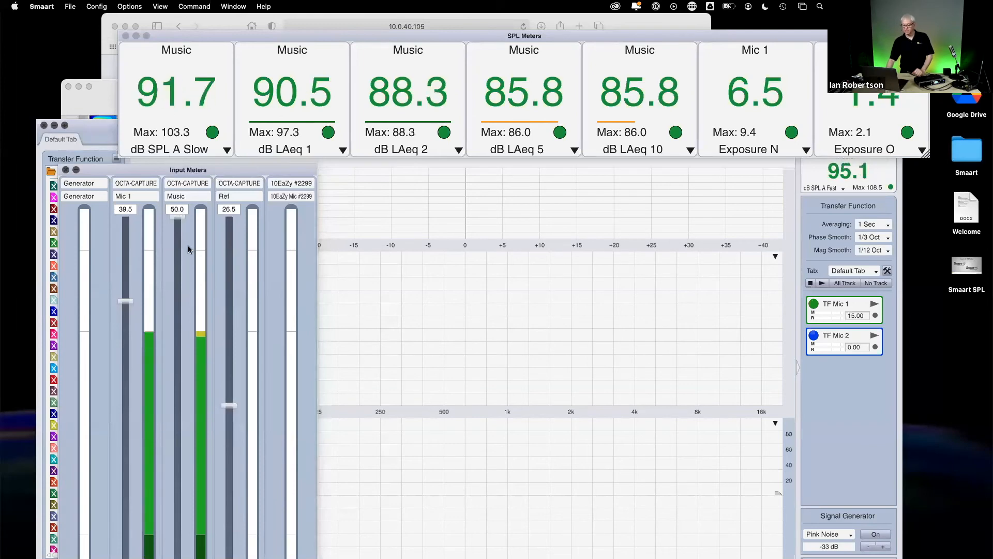
Set the first Music meter to SPL A Fast, and close the Input Meters and SPL Meters windows
{"action": "left_click", "coordinate": [226, 151]}
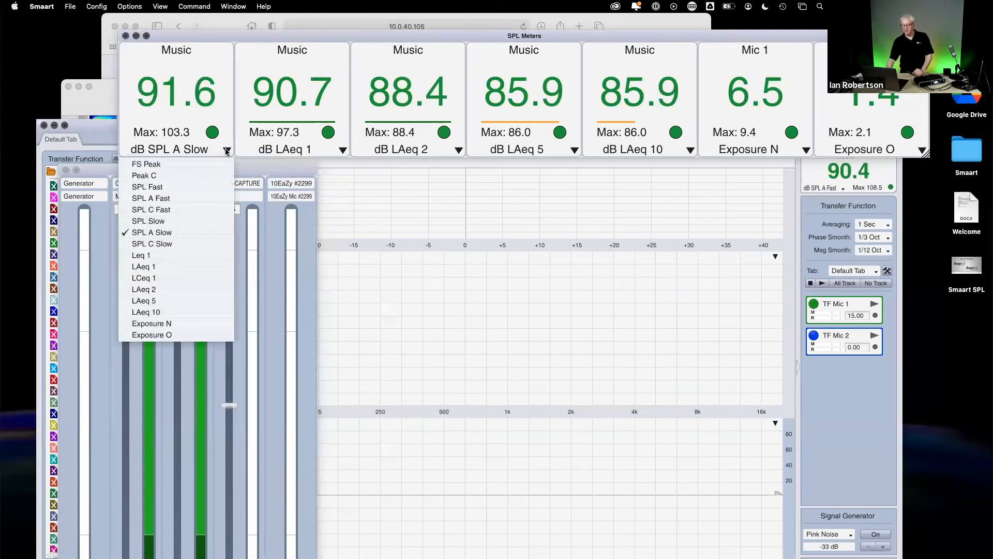
{"action": "left_click", "coordinate": [184, 232]}
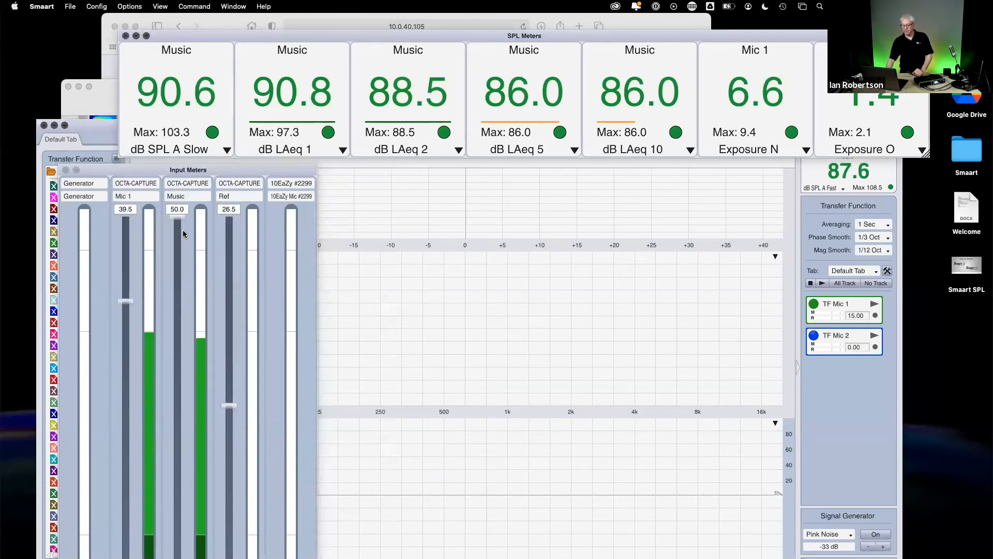
{"action": "left_click", "coordinate": [207, 150]}
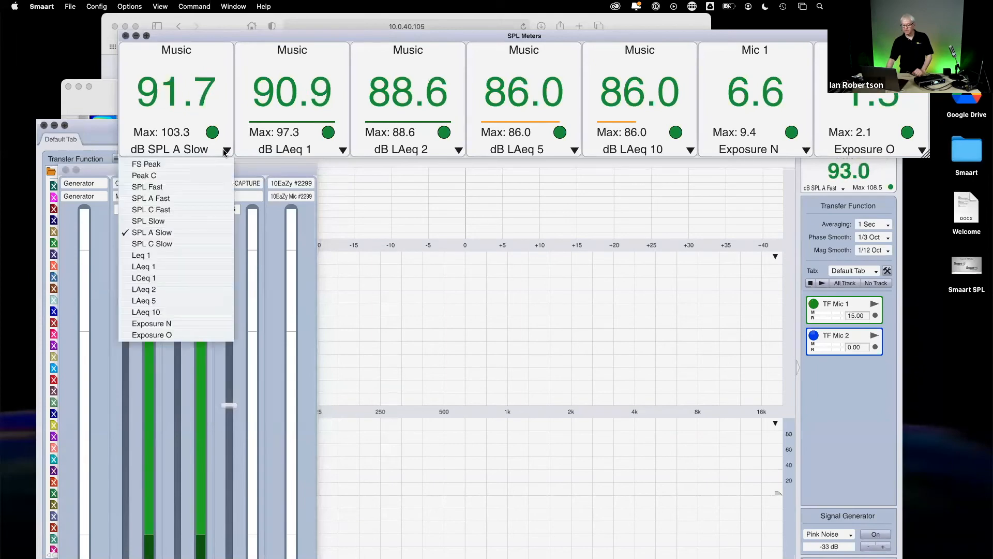
{"action": "left_click", "coordinate": [186, 199]}
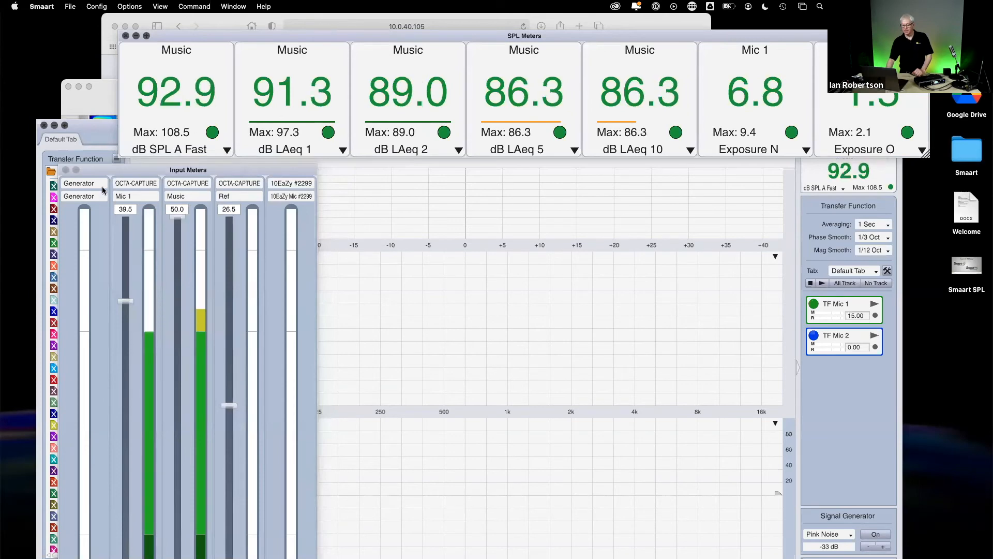
{"action": "left_click", "coordinate": [66, 169]}
{"action": "left_click", "coordinate": [125, 36]}
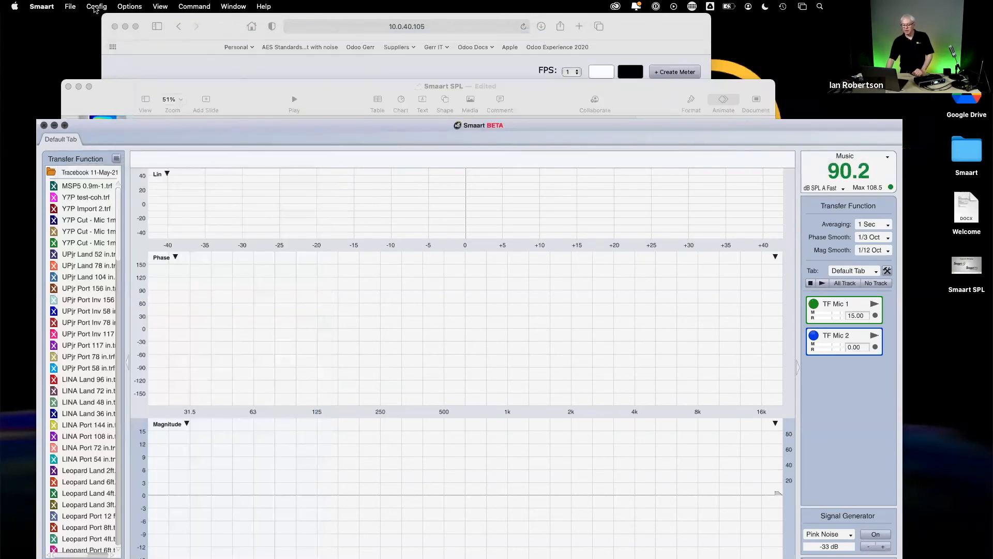
Review the log configuration's calibrated inputs, and open the SPL History with the SPL configuration closed
{"action": "left_click", "coordinate": [96, 7]}
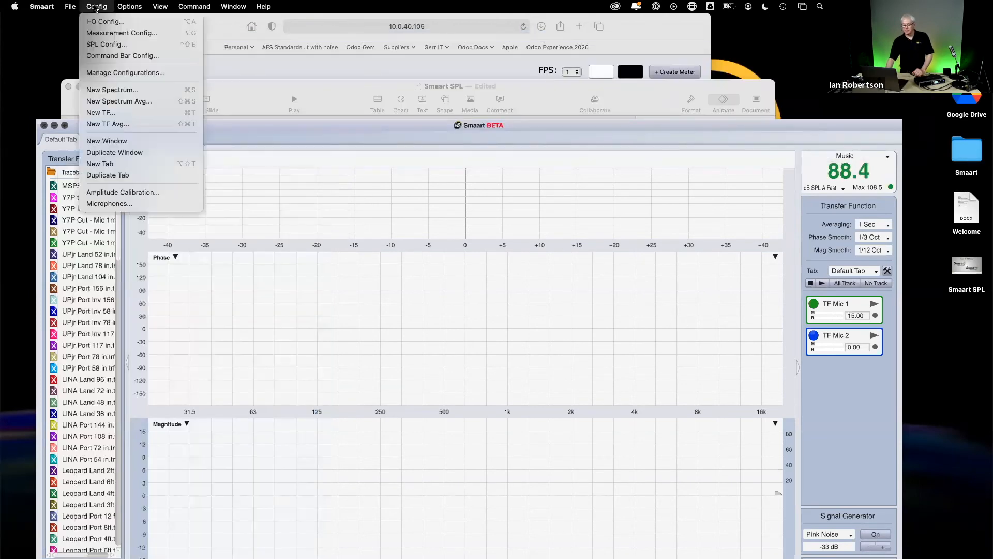
{"action": "left_click", "coordinate": [107, 44]}
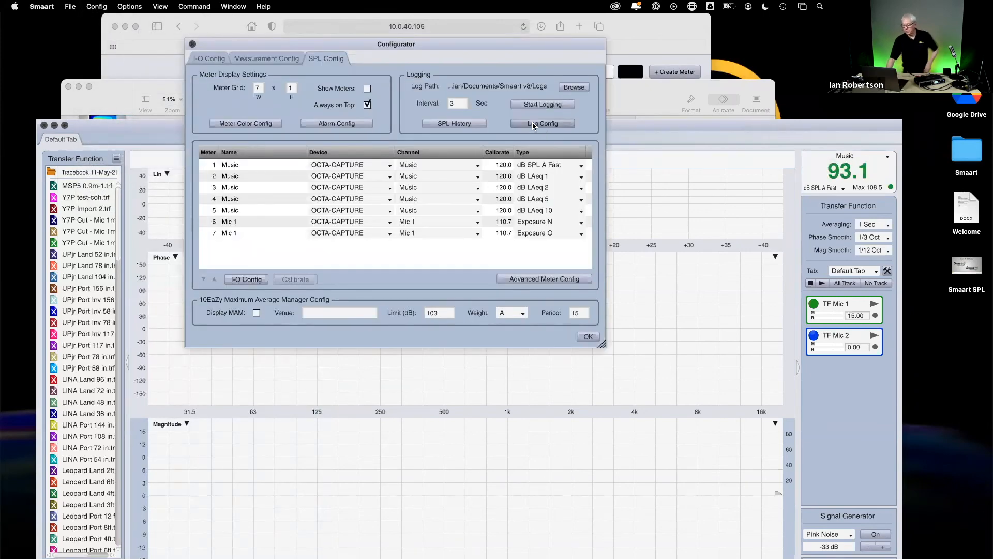
{"action": "left_click", "coordinate": [532, 123]}
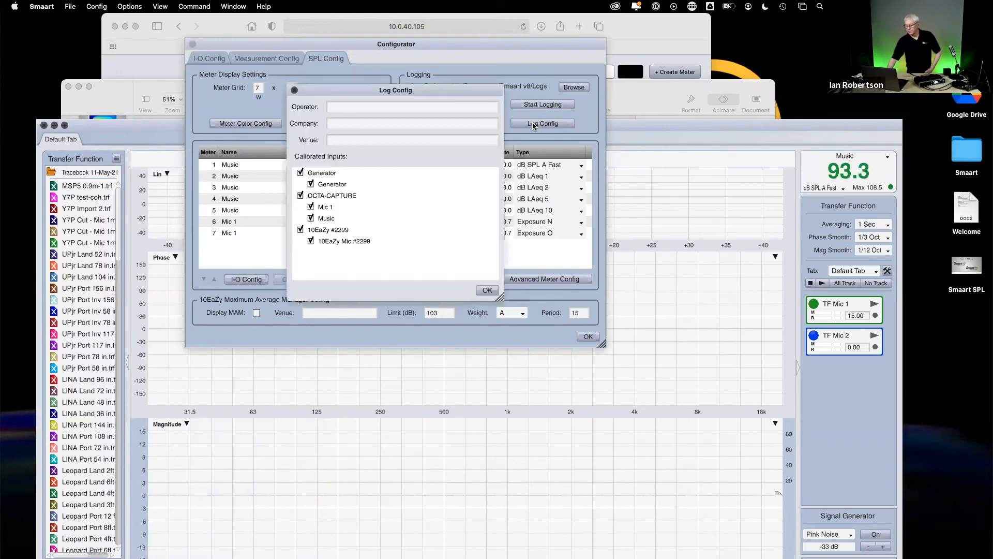
{"action": "left_click", "coordinate": [486, 291]}
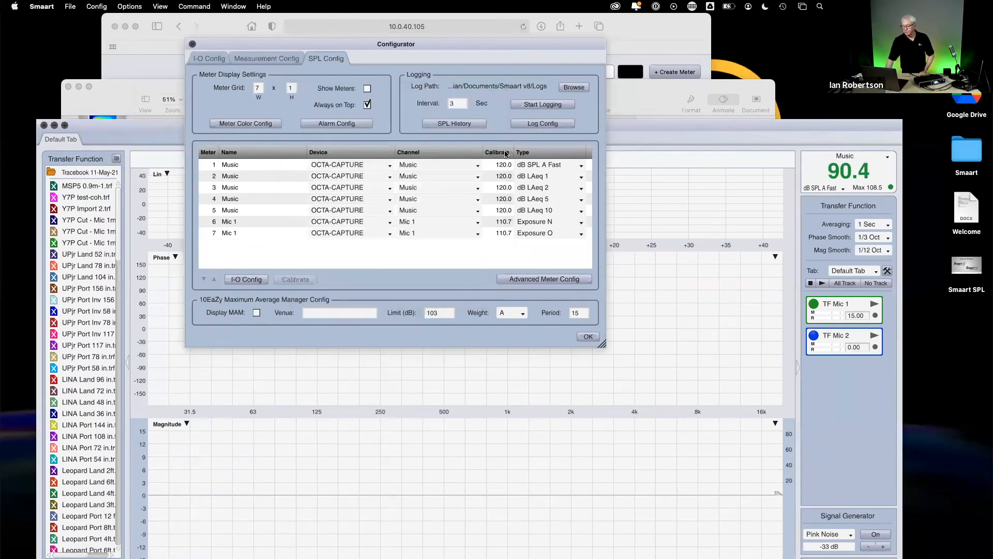
{"action": "left_click", "coordinate": [457, 124]}
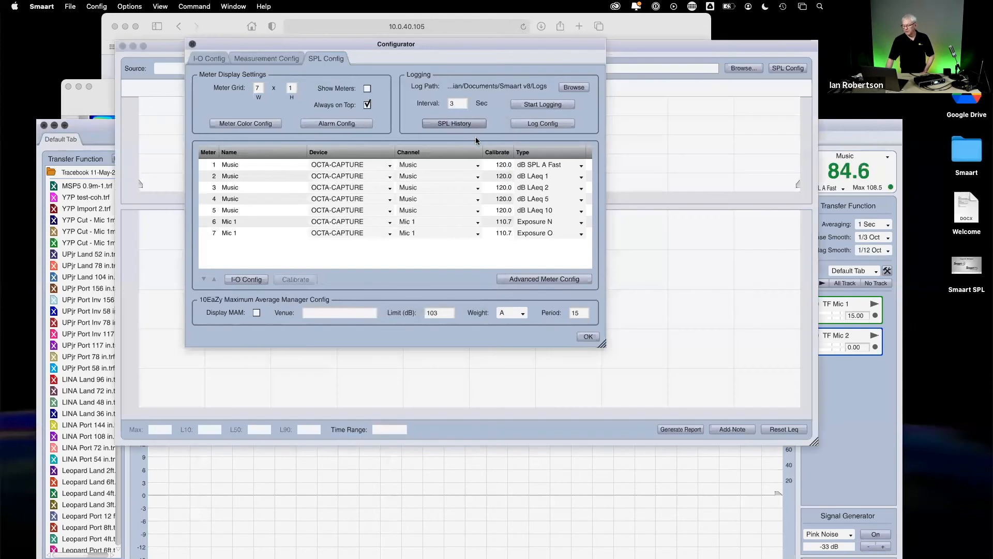
{"action": "left_click", "coordinate": [192, 46]}
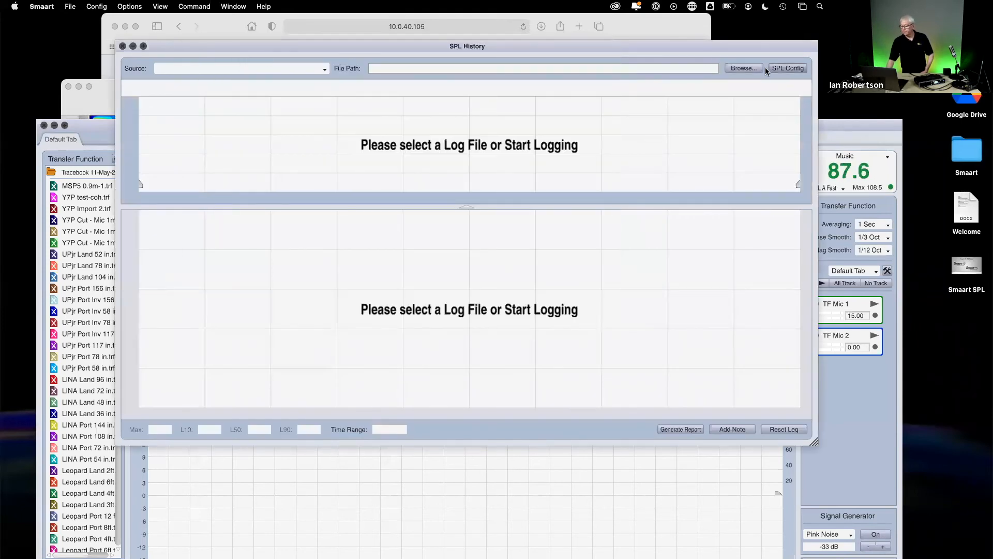
Try to load the log file 20190128.1540.Generator.Generator.txt into the SPL History, and dismiss the file browser
{"action": "left_click", "coordinate": [744, 67]}
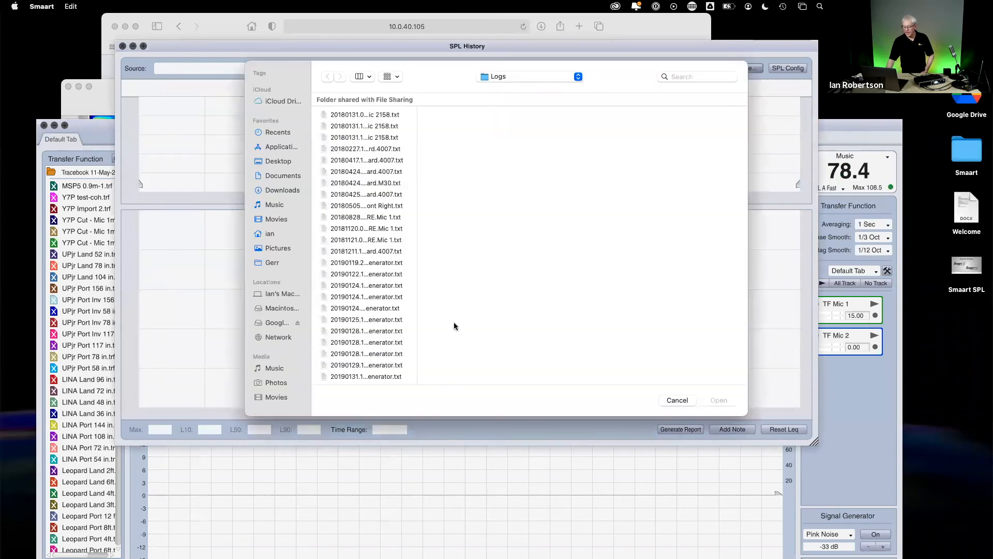
{"action": "left_click", "coordinate": [385, 320]}
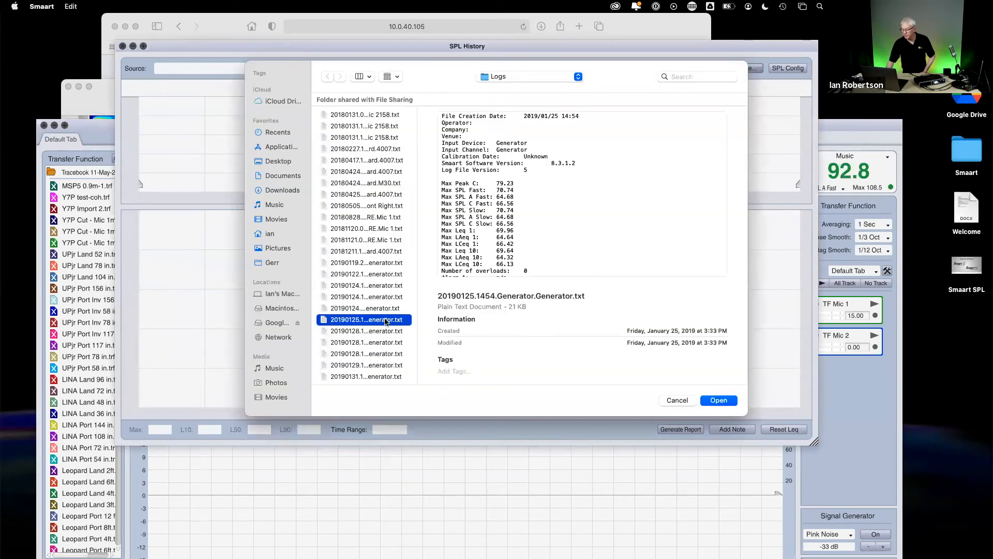
{"action": "left_click", "coordinate": [382, 331]}
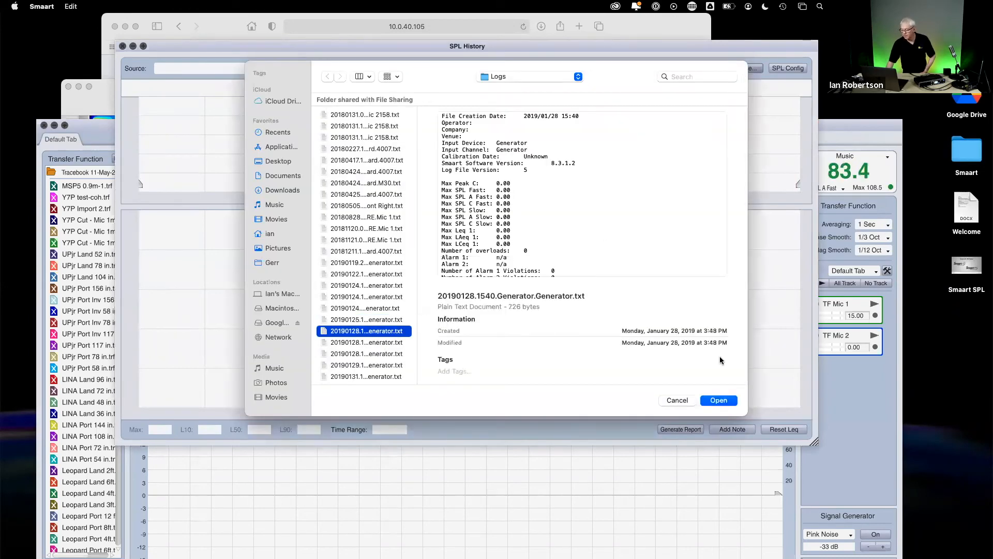
{"action": "left_click", "coordinate": [719, 401]}
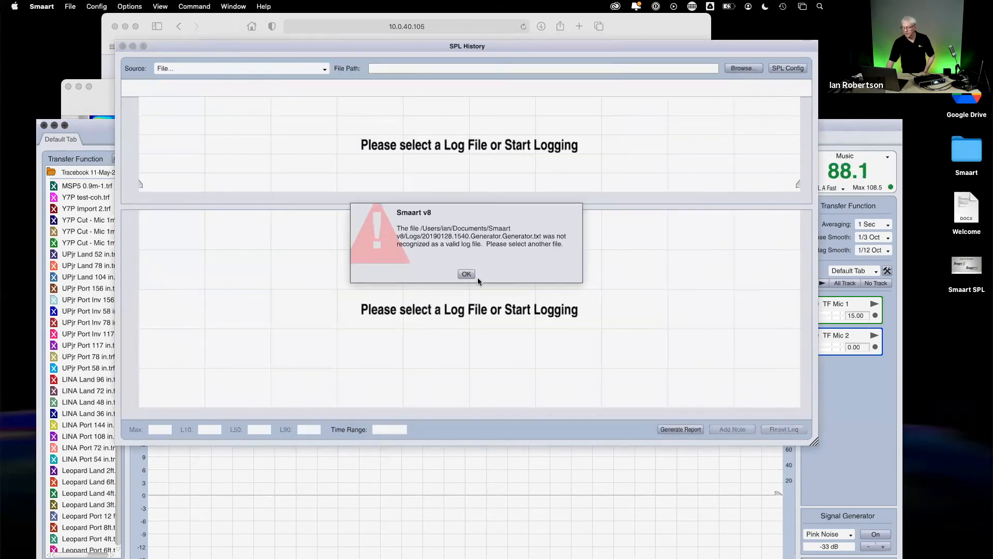
{"action": "left_click", "coordinate": [467, 274]}
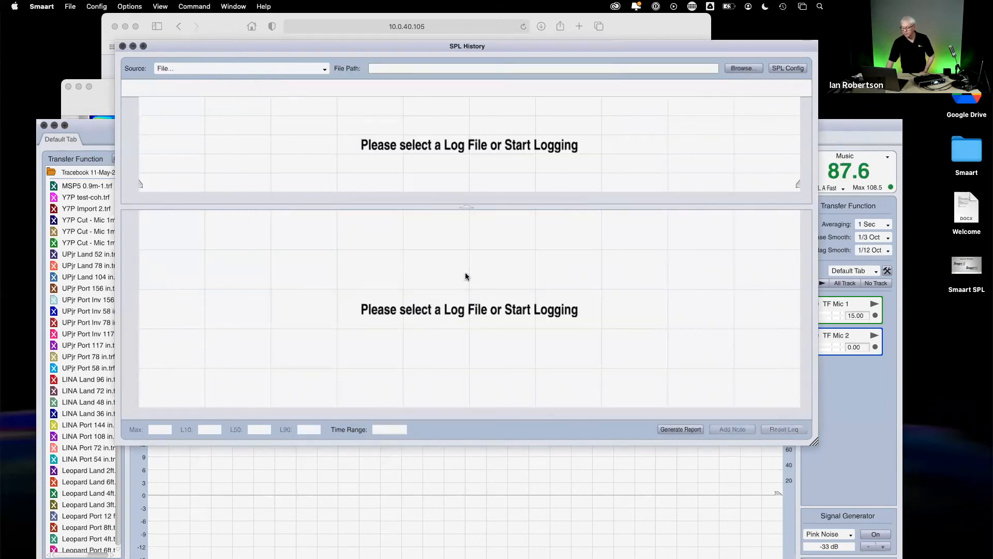
{"action": "left_click", "coordinate": [739, 70]}
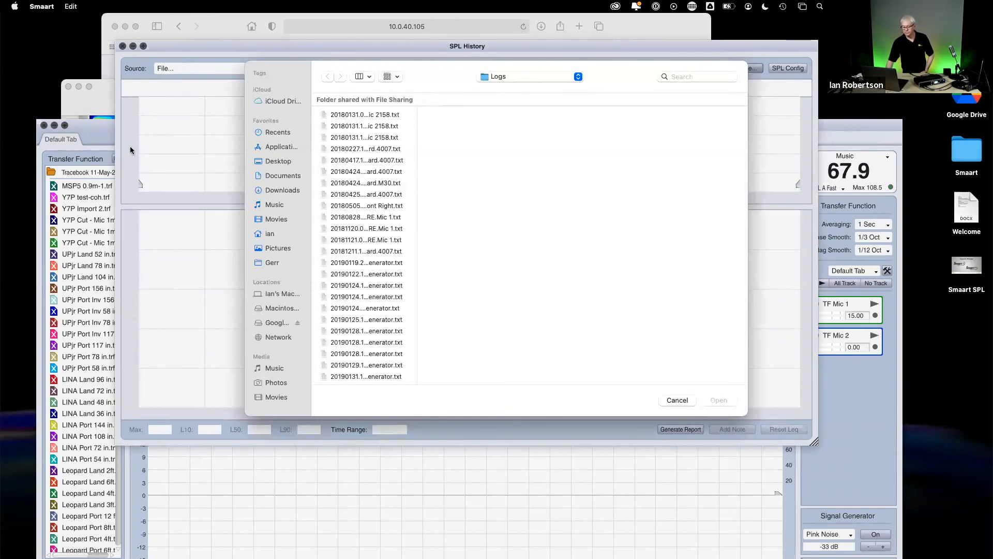
{"action": "left_click", "coordinate": [678, 400]}
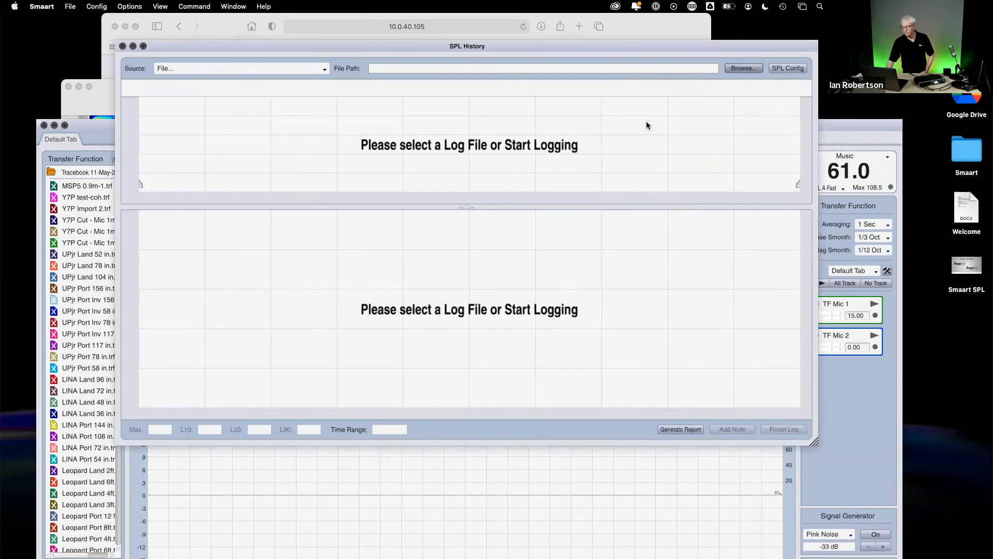
Try to load the log file 20210520.1239.Generator.Generator.txt into the SPL History, and dismiss the message
{"action": "left_click", "coordinate": [739, 68]}
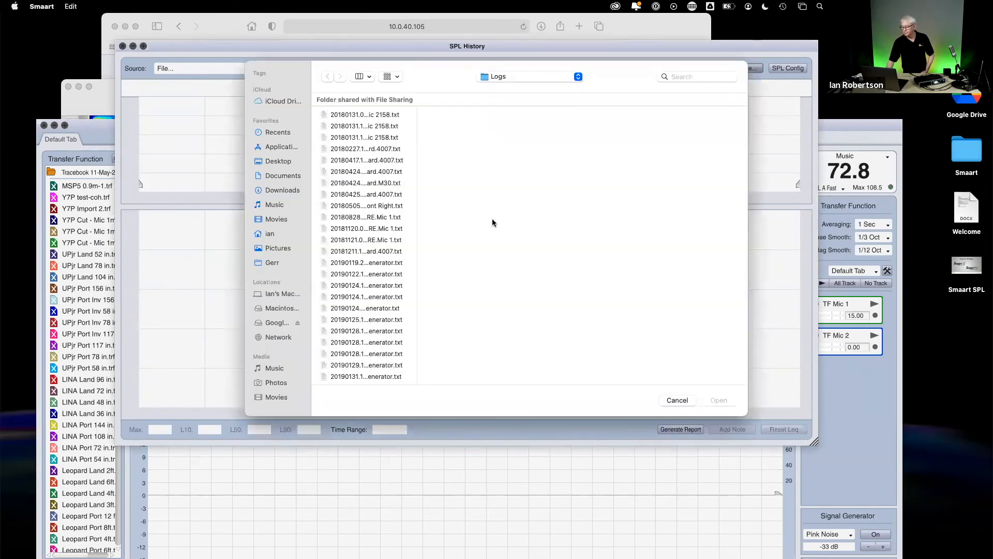
{"action": "left_click", "coordinate": [387, 343]}
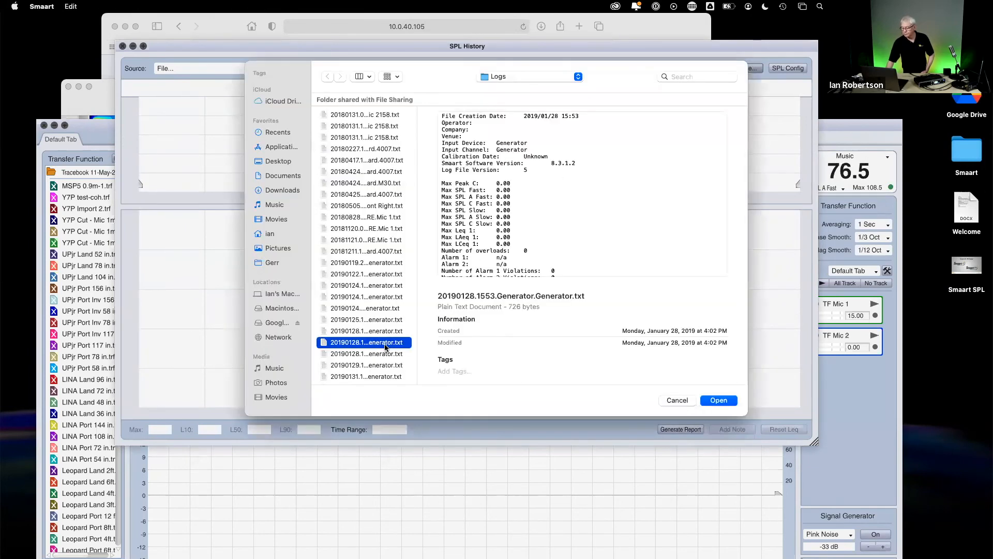
{"action": "left_click", "coordinate": [385, 354]}
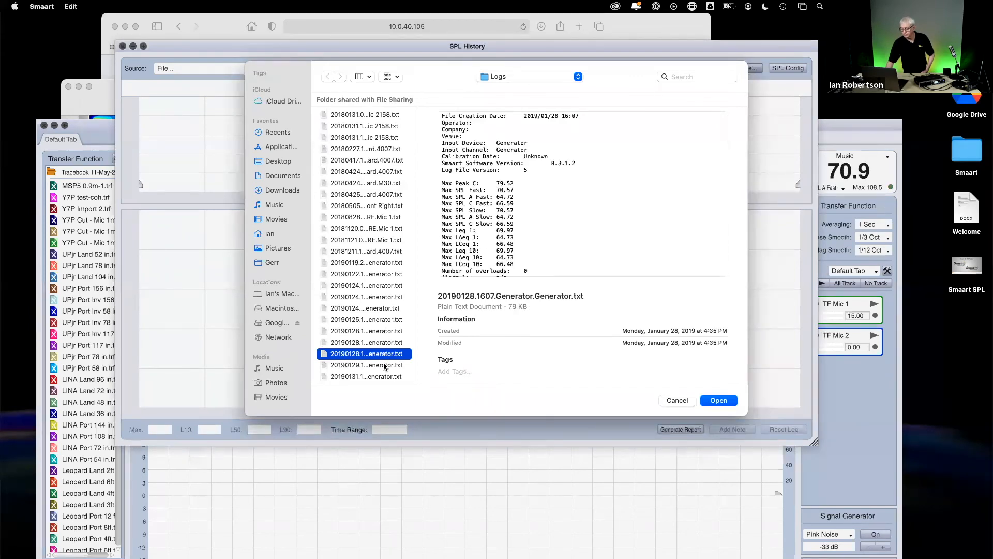
{"action": "left_click", "coordinate": [385, 365]}
{"action": "scroll", "coordinate": [383, 363], "scroll_direction": "down", "scroll_amount": 10}
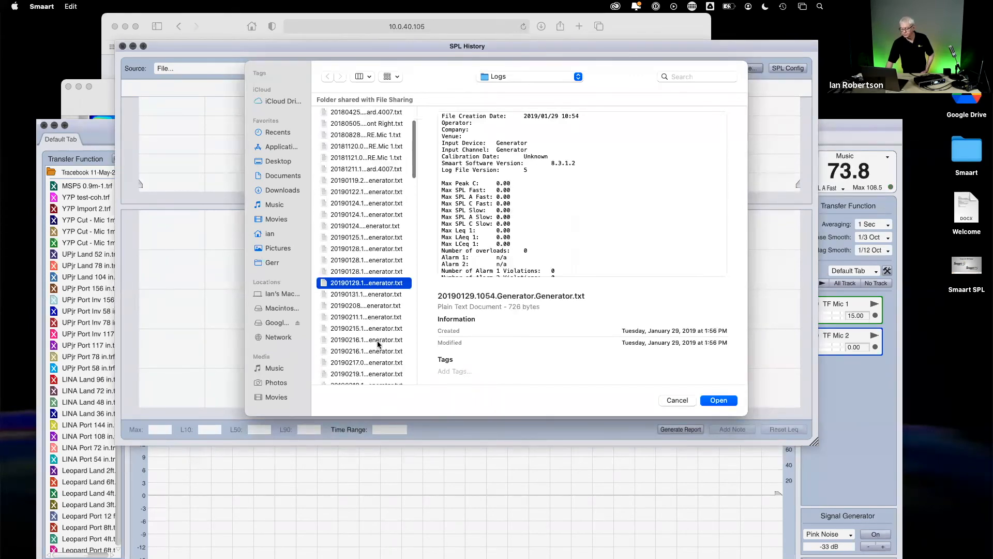
{"action": "left_click", "coordinate": [378, 307]}
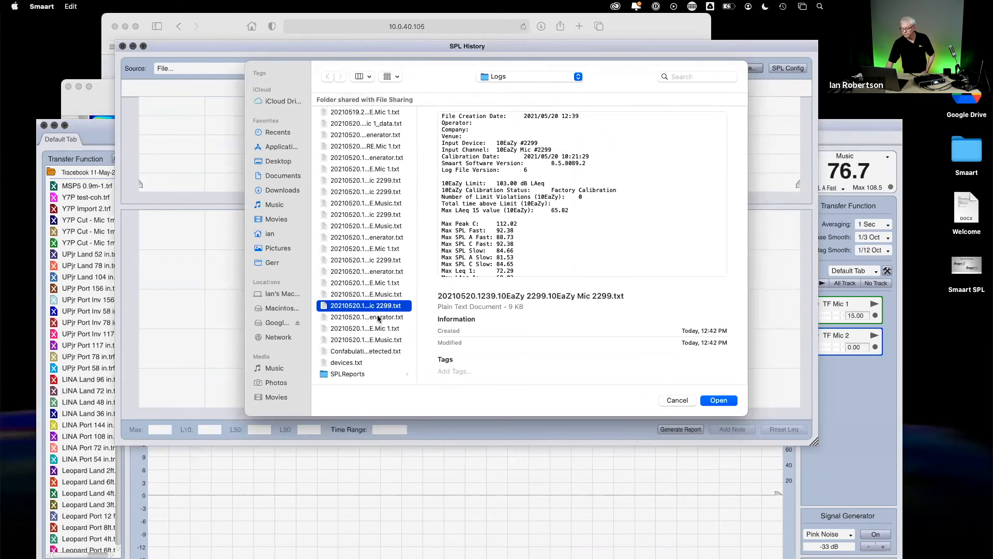
{"action": "left_click", "coordinate": [379, 318]}
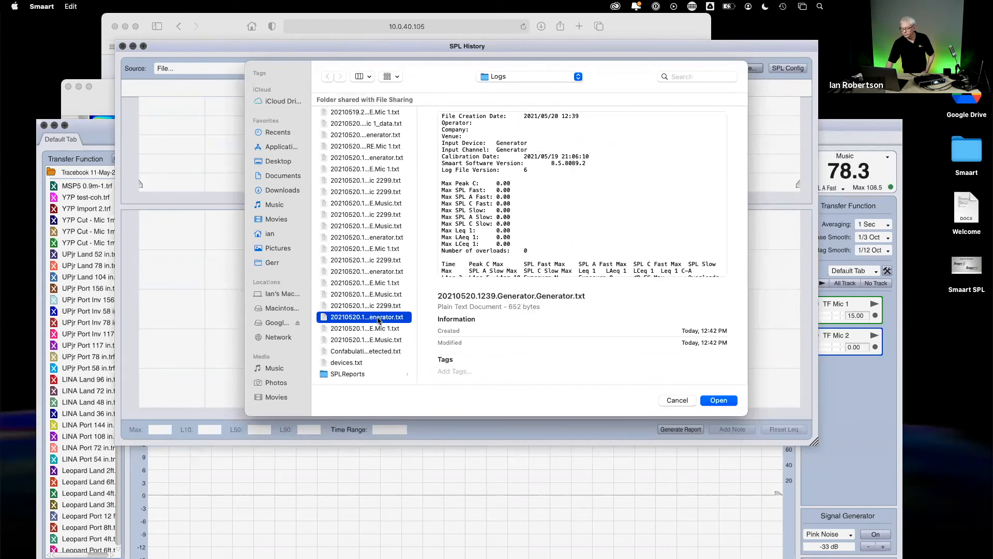
{"action": "left_click", "coordinate": [717, 401]}
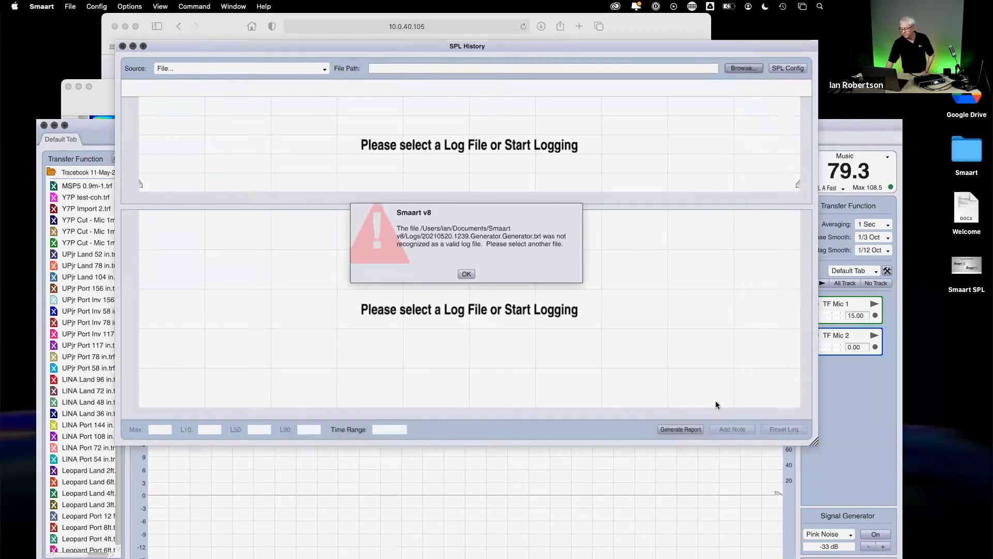
{"action": "left_click", "coordinate": [466, 274]}
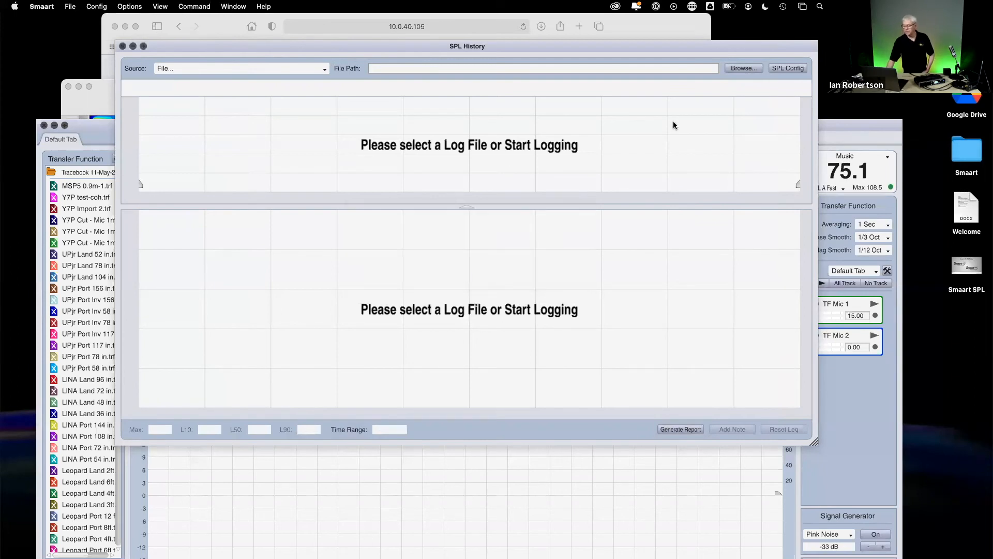
Load the log file 20190125.1454.Generator.Generator.txt into the SPL History, and move the window lower to inspect the Peak C plot
{"action": "left_click", "coordinate": [738, 67]}
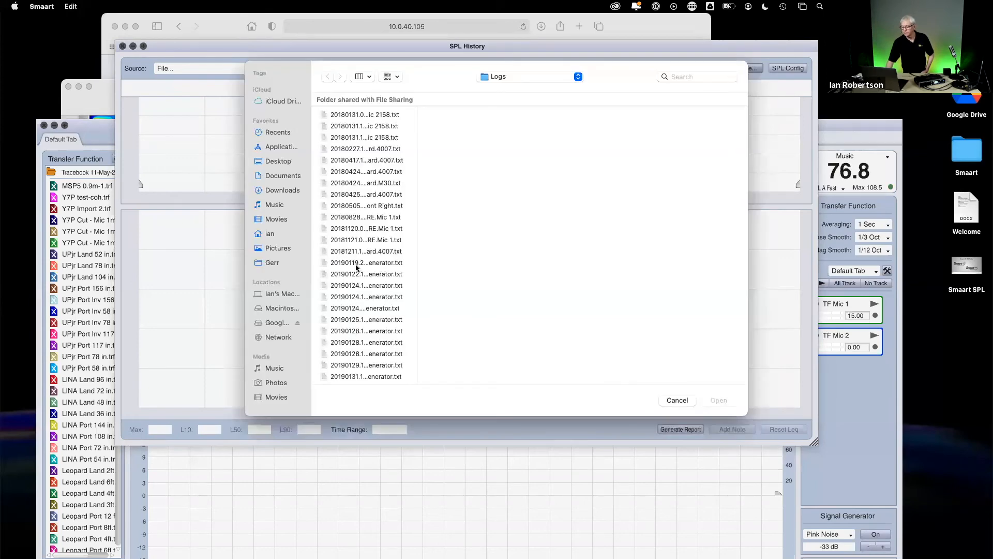
{"action": "left_click", "coordinate": [350, 319]}
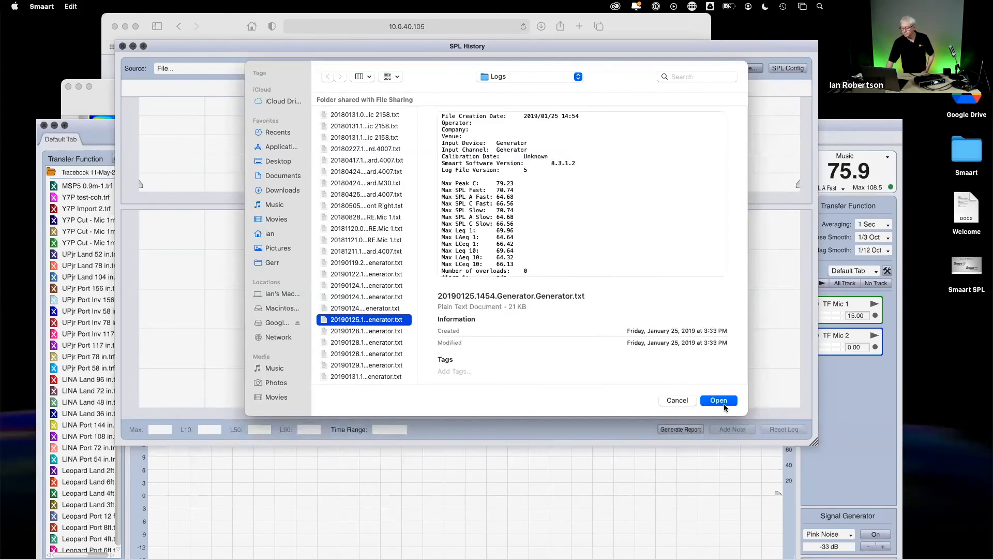
{"action": "left_click", "coordinate": [719, 400]}
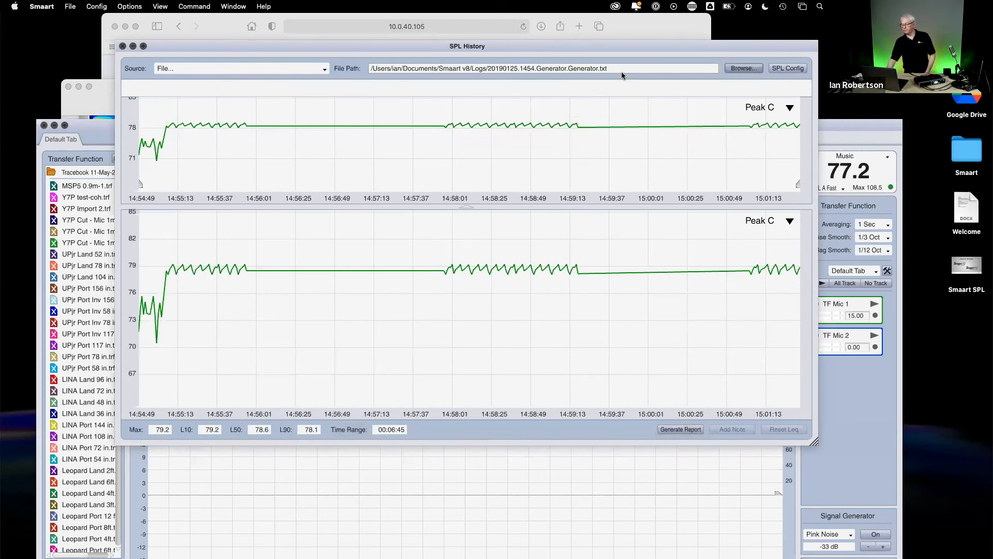
{"action": "left_click_drag", "start_coordinate": [438, 46], "coordinate": [427, 88]}
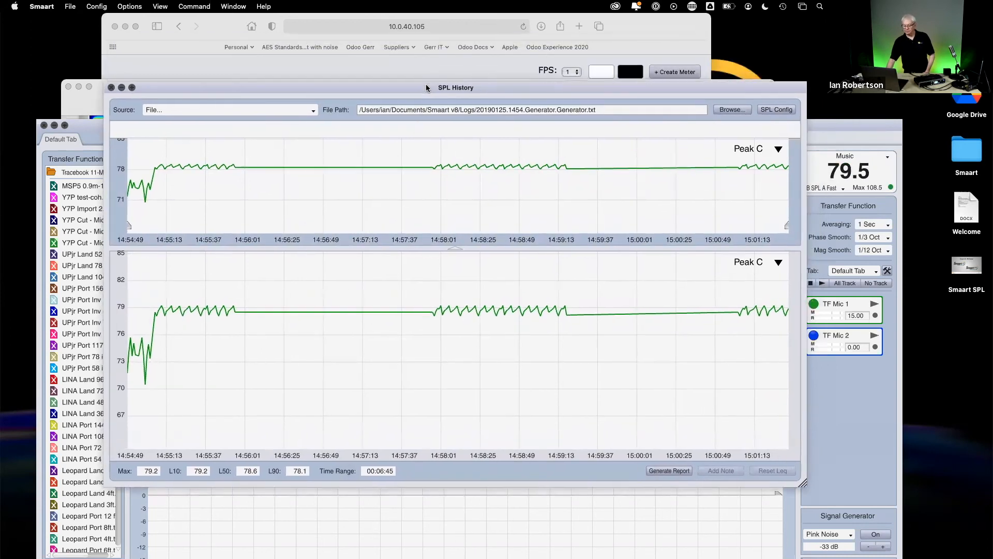
{"action": "mouse_move", "coordinate": [665, 339]}
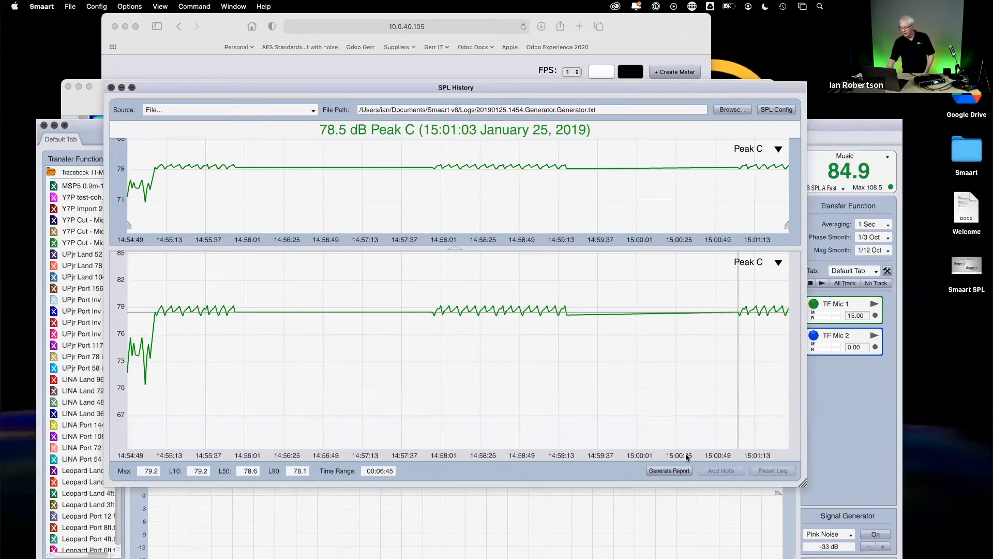
Generate an SPL report of the loaded log with history thumbnails for Peak C, SPL A Fast, Leq 1 and LAeq 10
{"action": "left_click", "coordinate": [668, 471]}
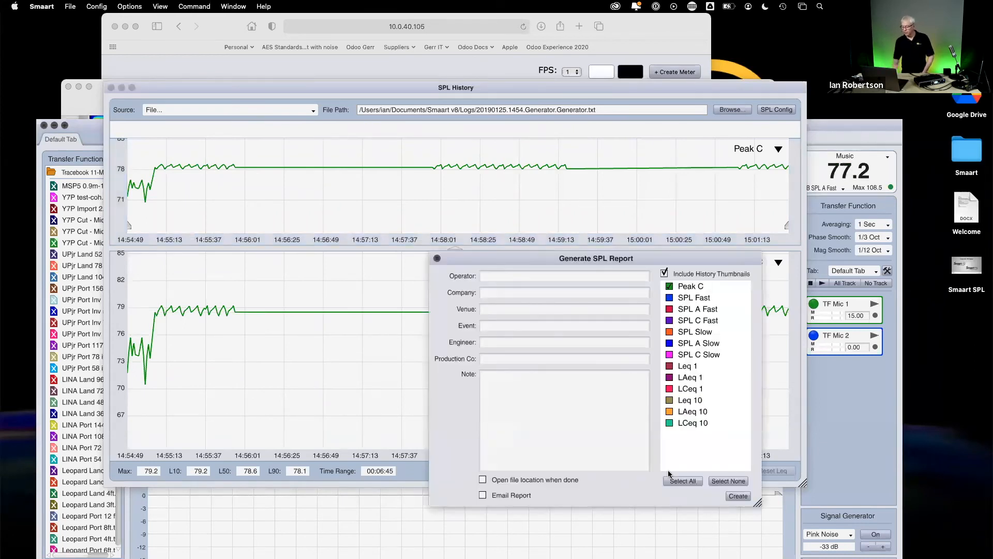
{"action": "left_click_drag", "start_coordinate": [545, 255], "coordinate": [378, 132]}
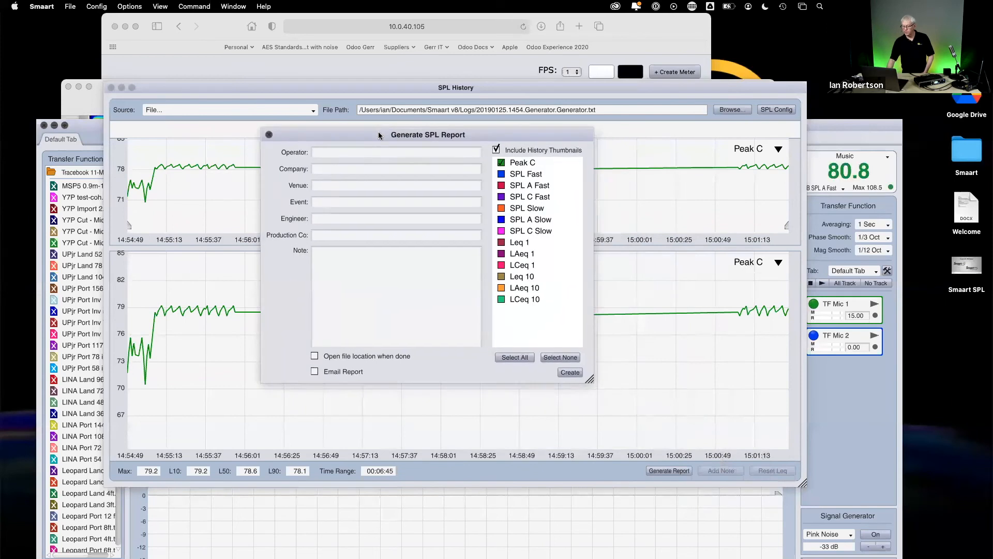
{"action": "left_click", "coordinate": [502, 164]}
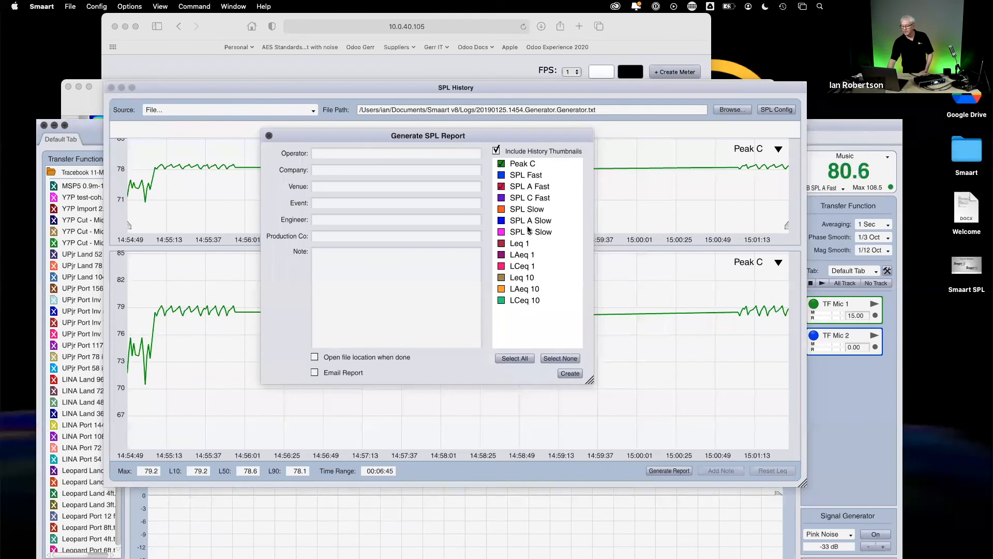
{"action": "left_click", "coordinate": [501, 245]}
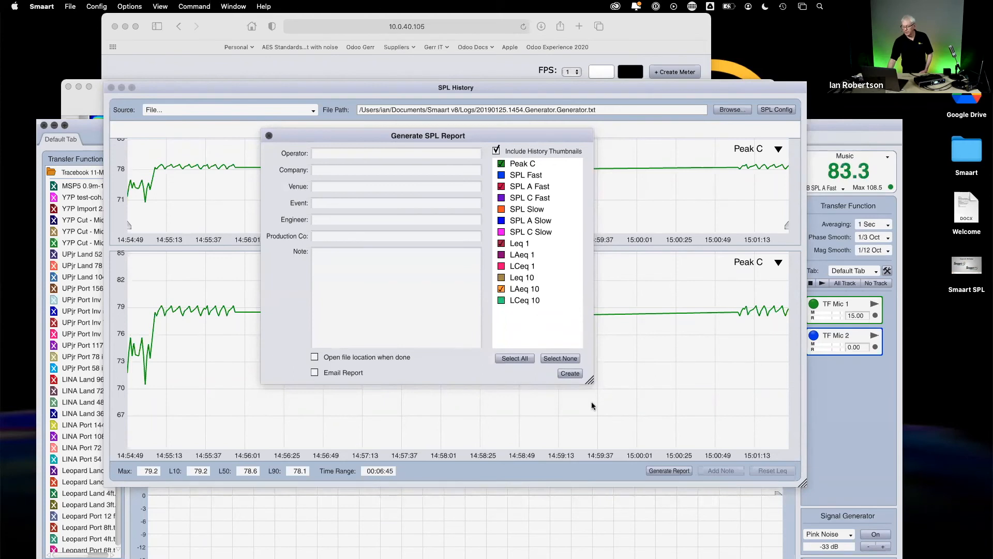
{"action": "left_click", "coordinate": [569, 378]}
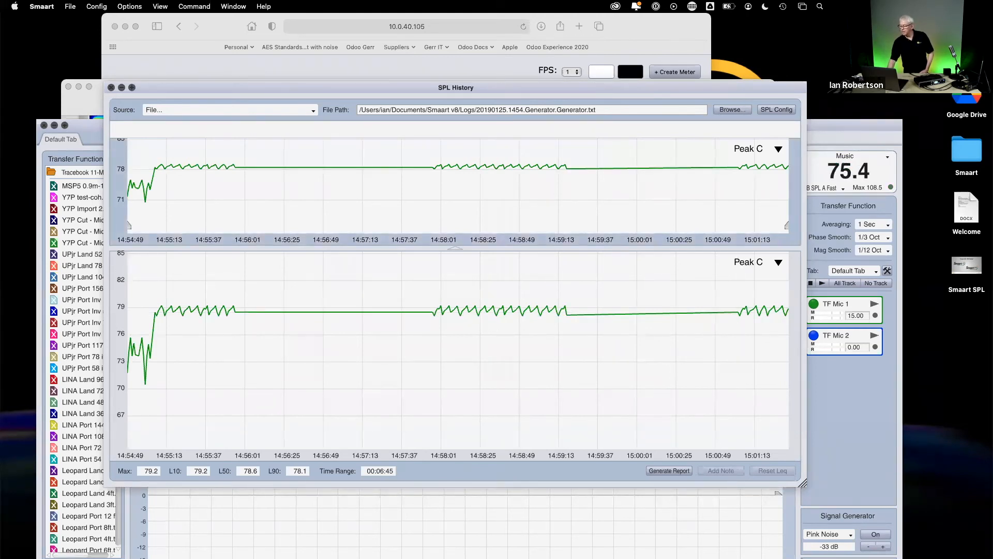
Switch to Finder, look through the Smaart v8 folder in Documents for the generated report, and close the Finder window
{"action": "key", "text": "super+n"}
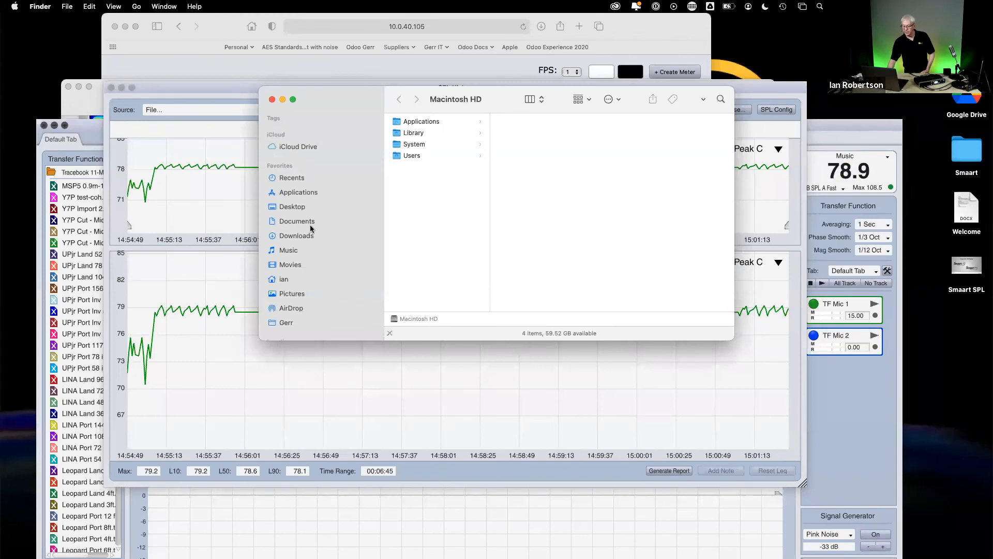
{"action": "left_click", "coordinate": [293, 221]}
{"action": "scroll", "coordinate": [446, 246], "scroll_direction": "down", "scroll_amount": 10}
{"action": "scroll", "coordinate": [446, 246], "scroll_direction": "down", "scroll_amount": 3}
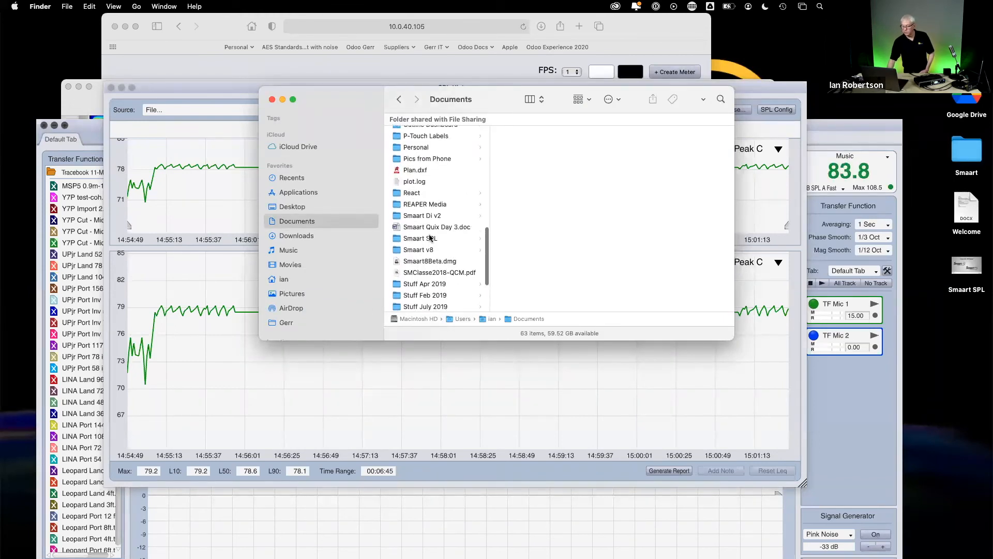
{"action": "left_click", "coordinate": [421, 251]}
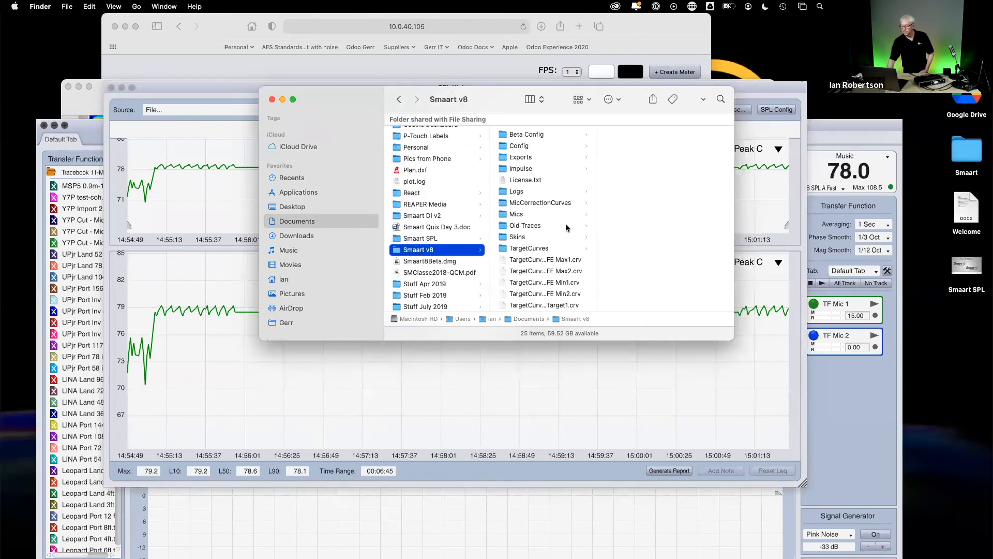
{"action": "scroll", "coordinate": [558, 229], "scroll_direction": "down", "scroll_amount": 5}
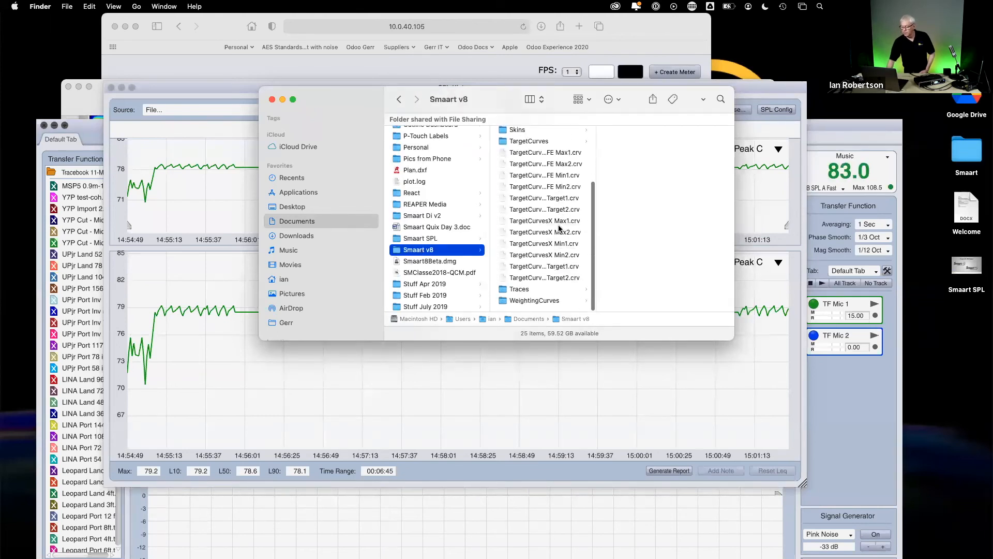
{"action": "scroll", "coordinate": [559, 228], "scroll_direction": "up", "scroll_amount": 5}
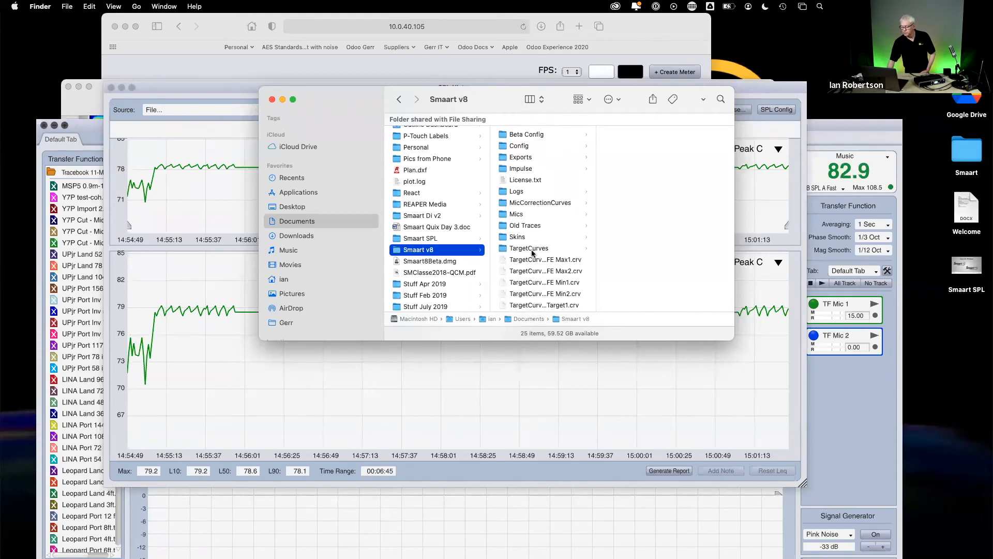
{"action": "scroll", "coordinate": [545, 267], "scroll_direction": "down", "scroll_amount": 5}
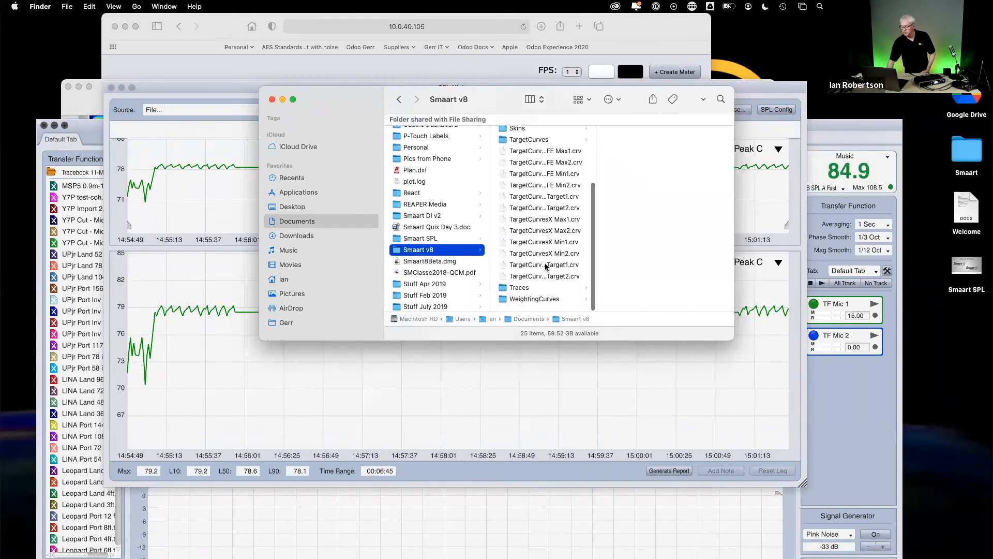
{"action": "left_click", "coordinate": [272, 99]}
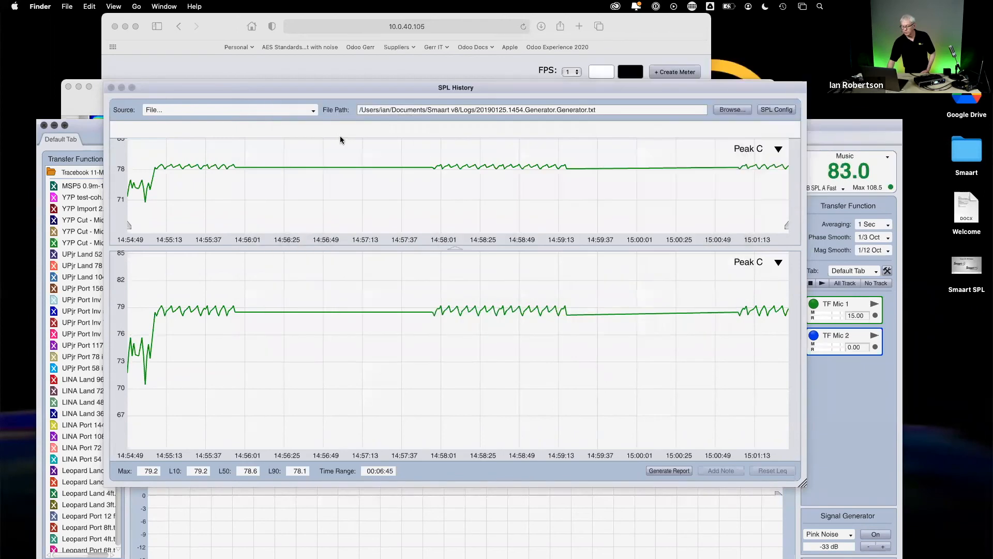
Create another SPL report with Peak C, SPL A Fast, Leq 1 and LAeq 10 thumbnails, set to open the file location when done
{"action": "left_click", "coordinate": [595, 473]}
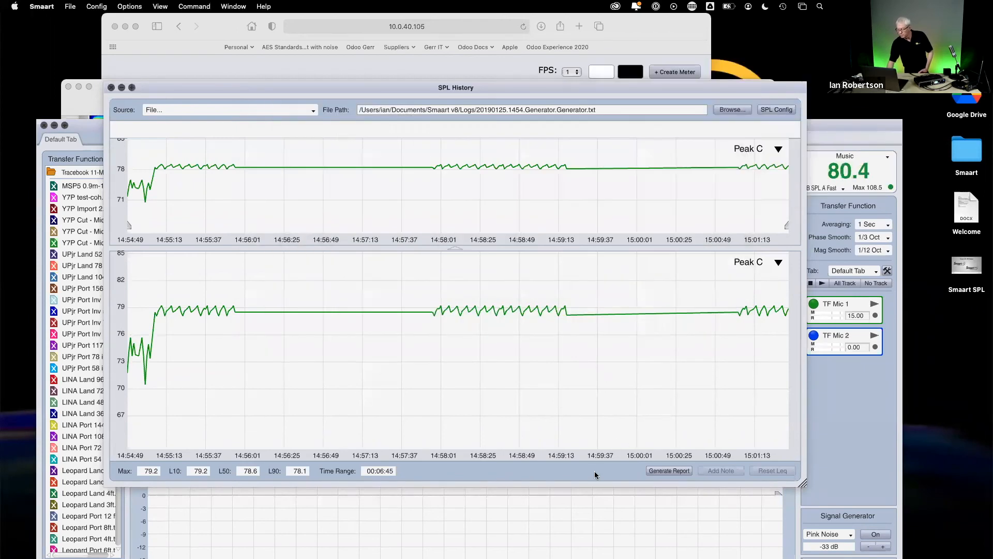
{"action": "left_click", "coordinate": [669, 471]}
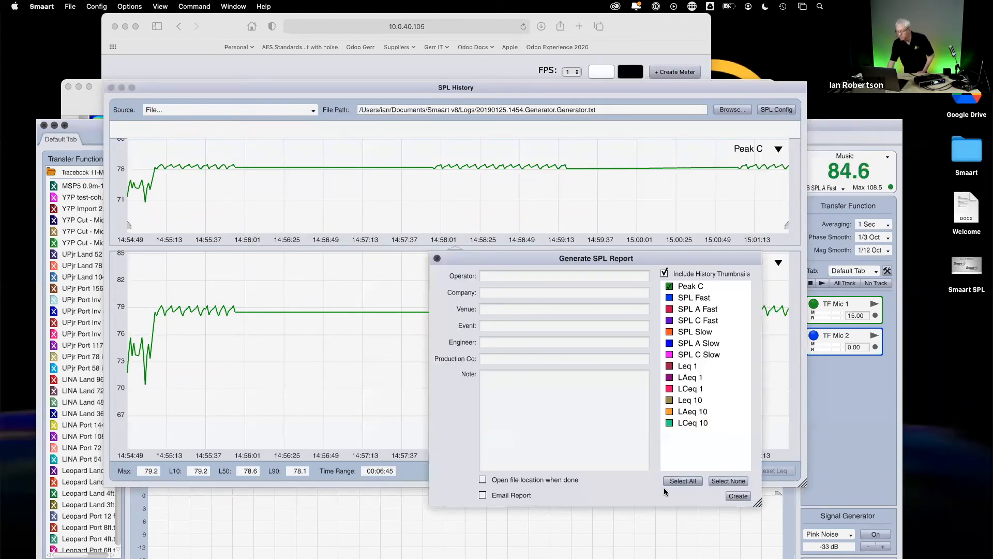
{"action": "left_click", "coordinate": [684, 484]}
{"action": "left_click", "coordinate": [736, 497]}
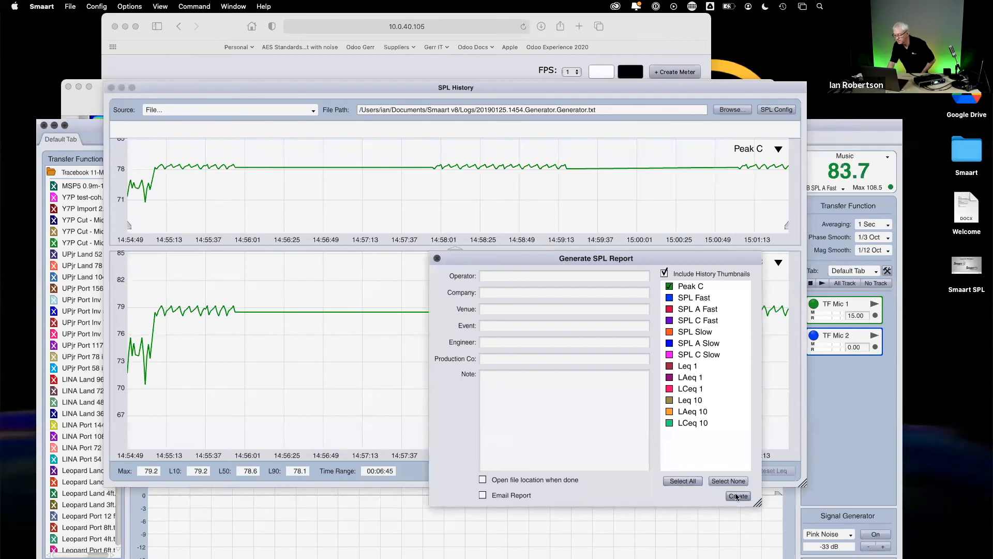
{"action": "left_click", "coordinate": [670, 389]}
{"action": "left_click", "coordinate": [669, 365]}
{"action": "left_click", "coordinate": [670, 411]}
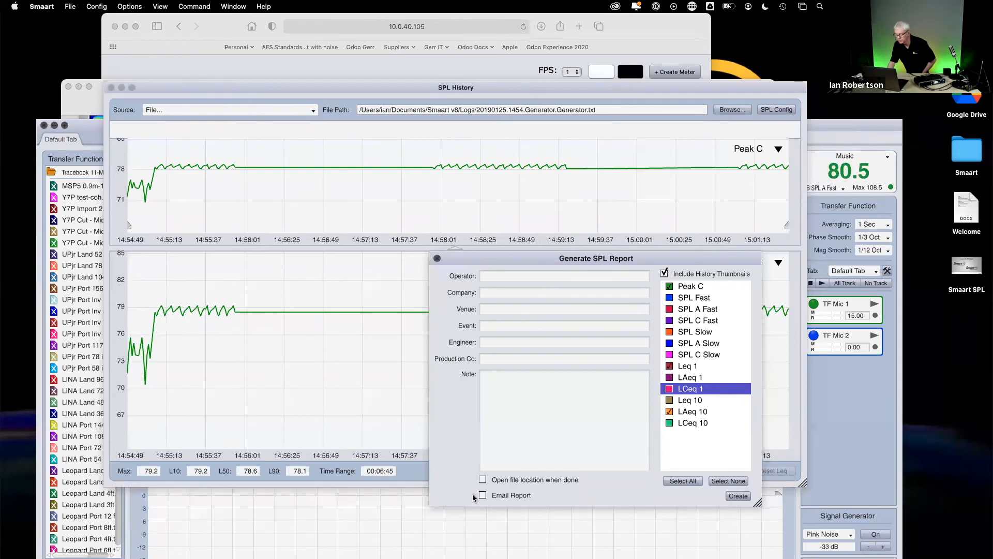
{"action": "left_click", "coordinate": [483, 480]}
{"action": "left_click", "coordinate": [735, 497]}
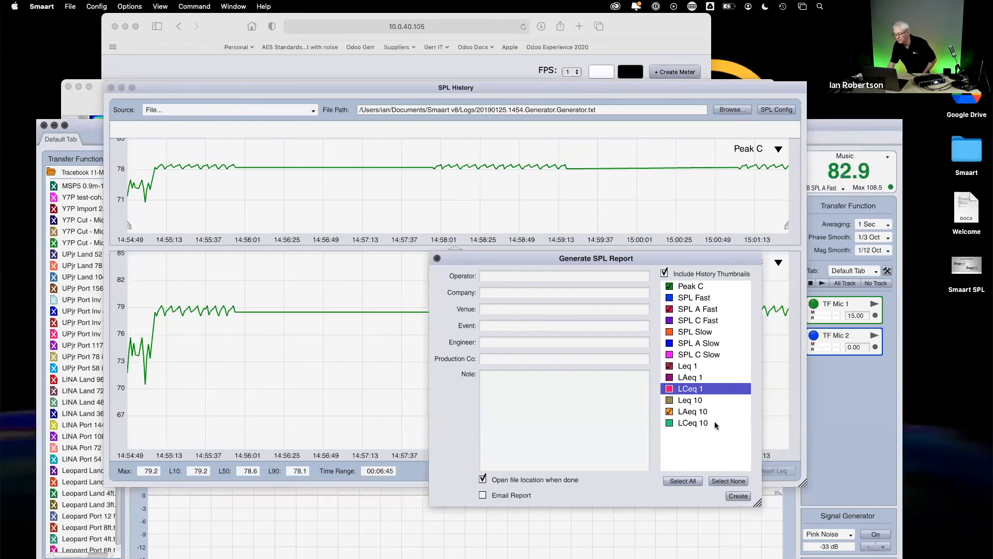
{"action": "left_click", "coordinate": [739, 497]}
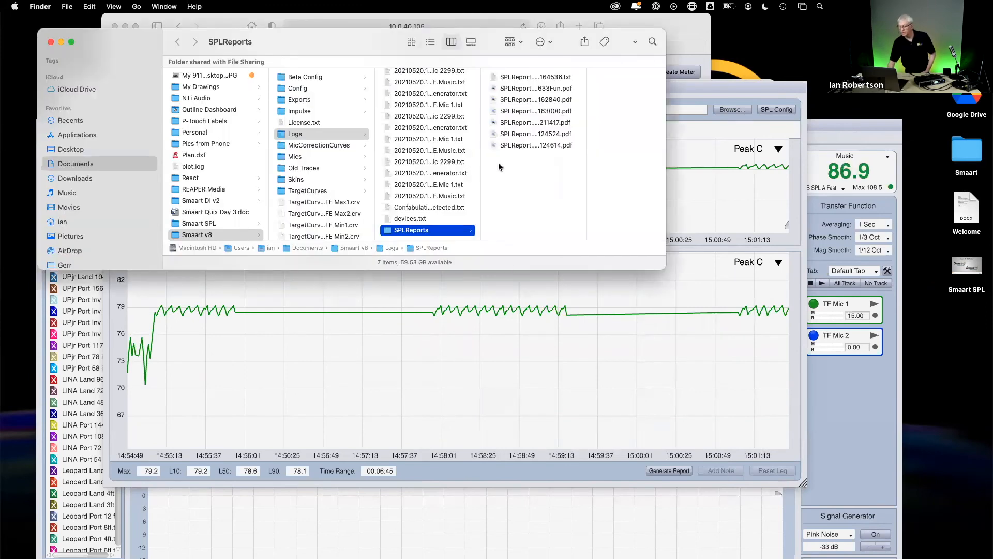
Open SPLReport.20210520.124614.pdf from the SPLReports folder in Preview, and examine its log details and parameter table
{"action": "left_click", "coordinate": [530, 146]}
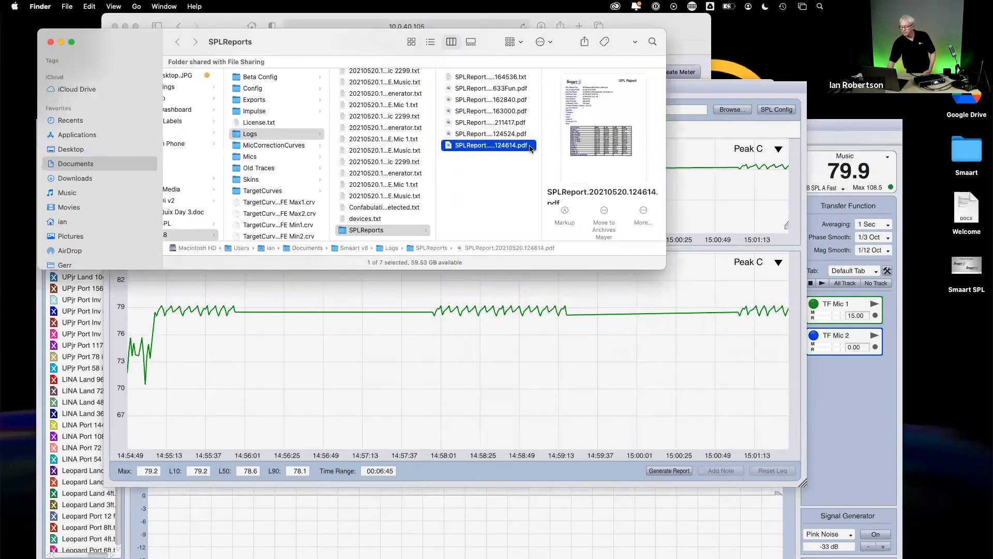
{"action": "key", "text": "space"}
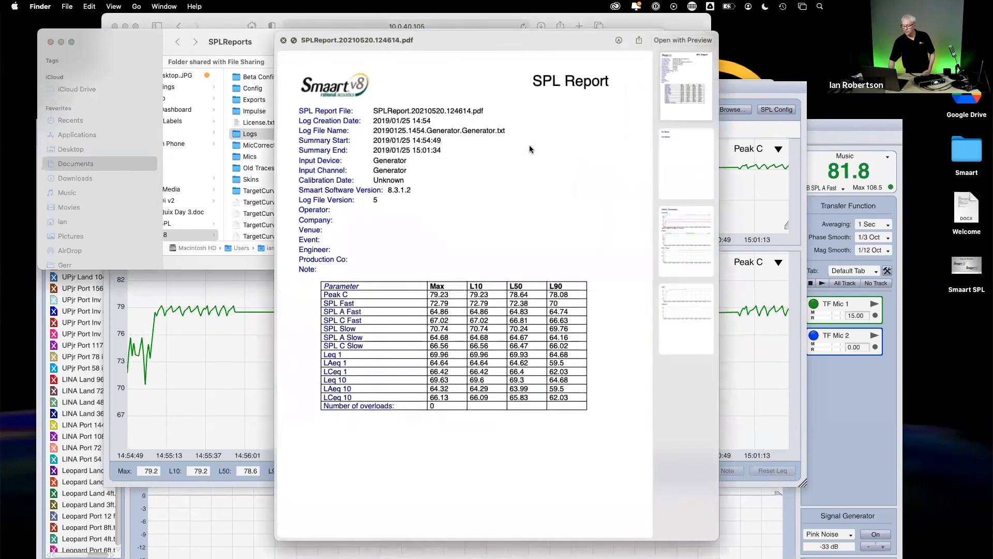
{"action": "left_click", "coordinate": [688, 40]}
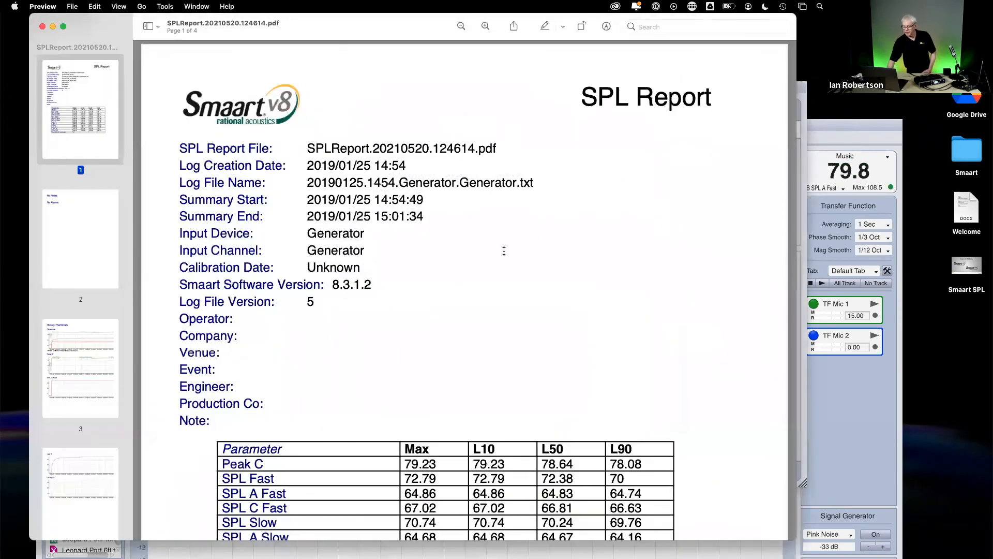
{"action": "scroll", "coordinate": [504, 251], "scroll_direction": "down", "scroll_amount": 4}
{"action": "scroll", "coordinate": [502, 249], "scroll_direction": "up", "scroll_amount": 3}
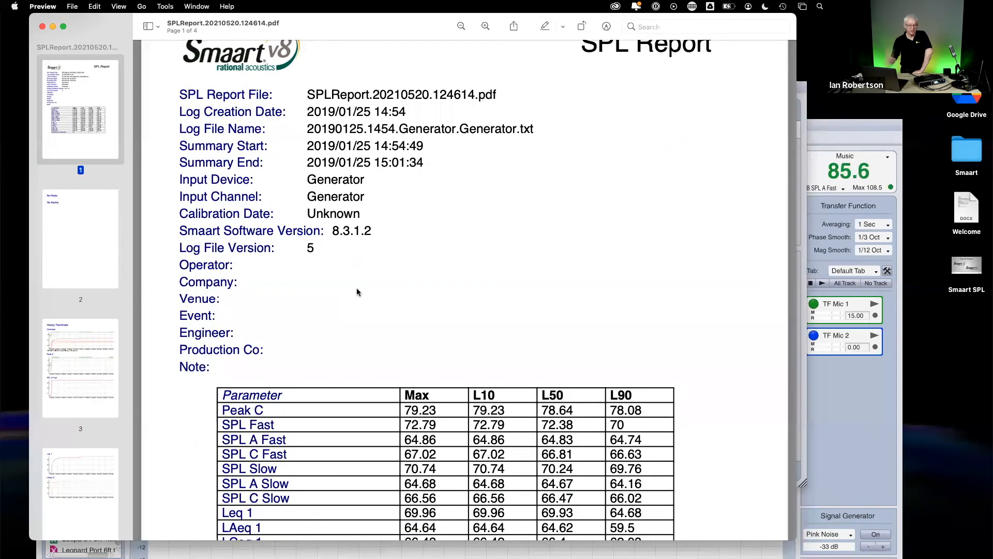
Examine the SPL report's parameter table, notes and alarms page, and history thumbnails, returning to the first page
{"action": "scroll", "coordinate": [414, 279], "scroll_direction": "down", "scroll_amount": 2}
{"action": "scroll", "coordinate": [414, 282], "scroll_direction": "down", "scroll_amount": 10}
{"action": "scroll", "coordinate": [415, 282], "scroll_direction": "down", "scroll_amount": 3}
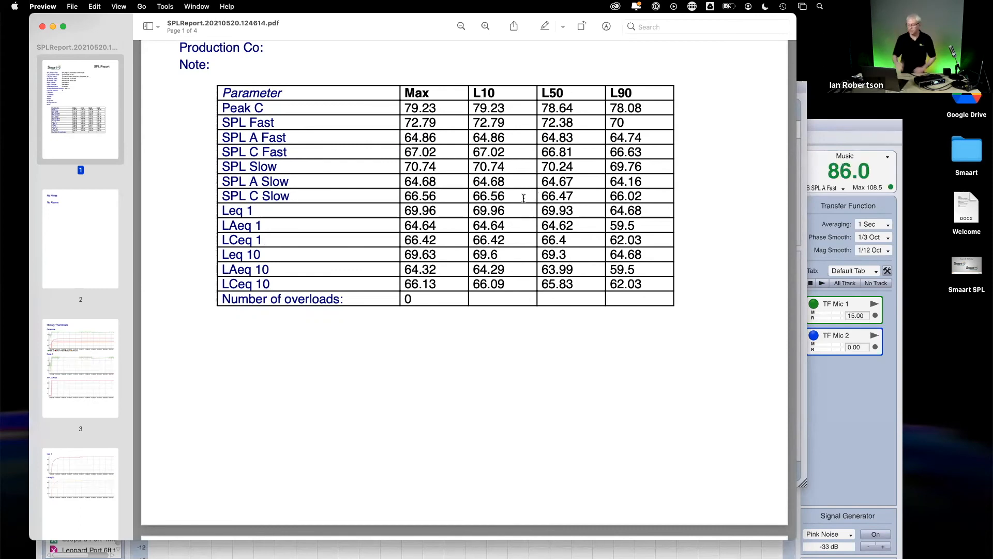
{"action": "scroll", "coordinate": [524, 198], "scroll_direction": "down", "scroll_amount": 10}
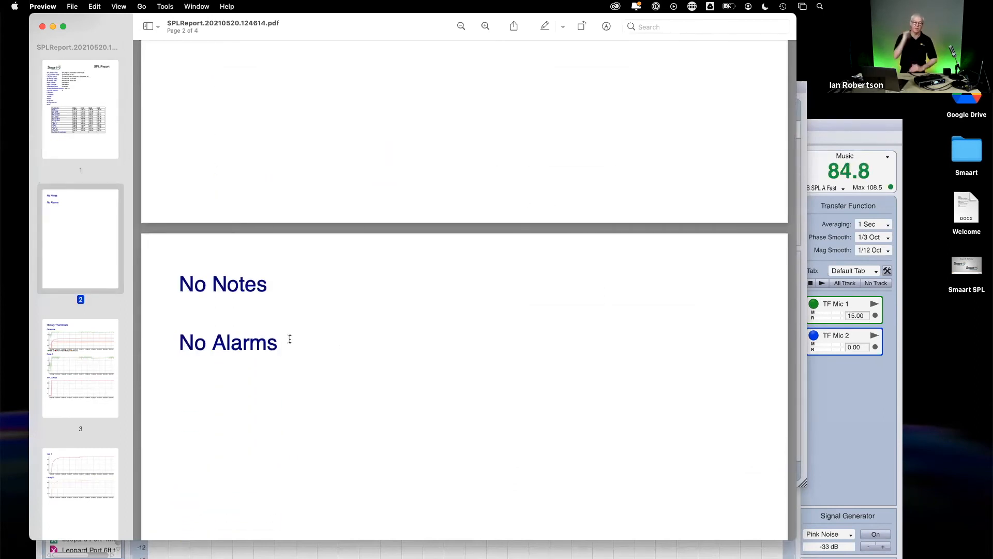
{"action": "scroll", "coordinate": [289, 339], "scroll_direction": "down", "scroll_amount": 15}
{"action": "scroll", "coordinate": [290, 339], "scroll_direction": "down", "scroll_amount": 15}
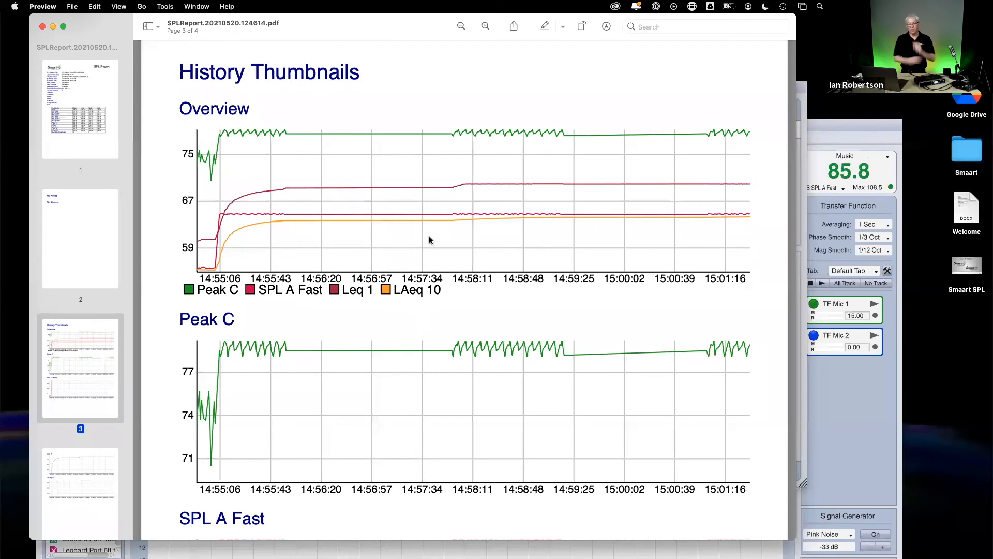
{"action": "scroll", "coordinate": [429, 240], "scroll_direction": "down", "scroll_amount": 5}
{"action": "scroll", "coordinate": [429, 240], "scroll_direction": "down", "scroll_amount": 12}
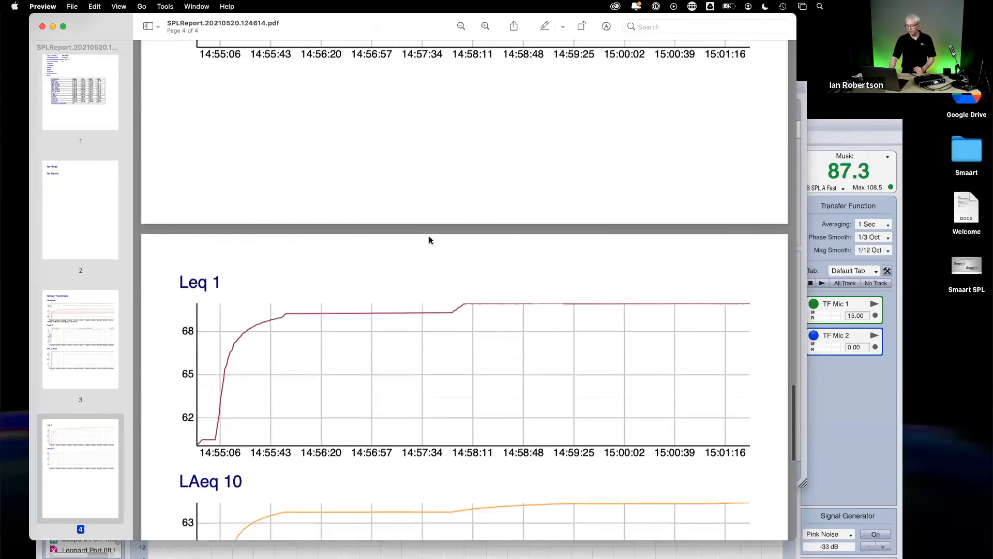
{"action": "scroll", "coordinate": [429, 240], "scroll_direction": "up", "scroll_amount": 15}
{"action": "scroll", "coordinate": [430, 240], "scroll_direction": "up", "scroll_amount": 15}
{"action": "scroll", "coordinate": [425, 212], "scroll_direction": "up", "scroll_amount": 12}
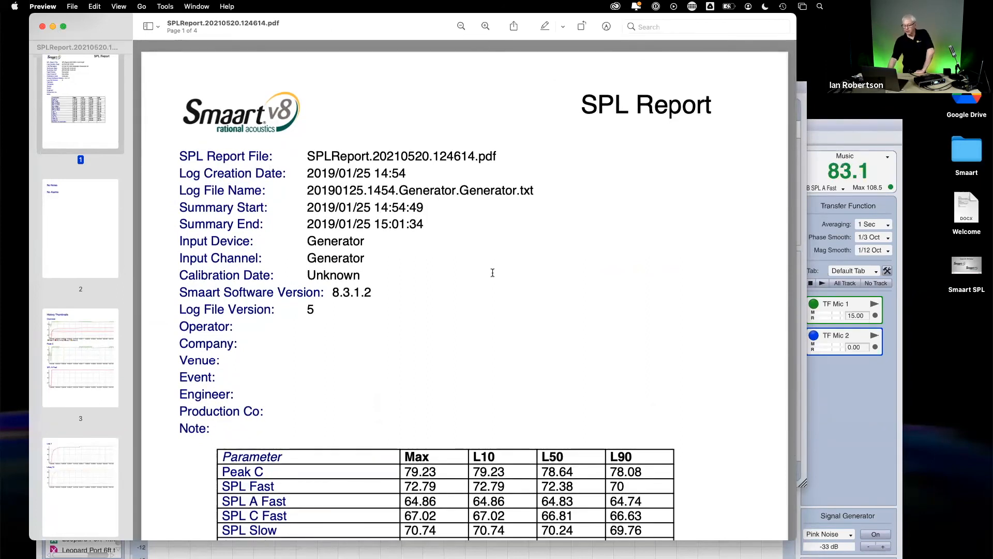
Close the report, the SPLReports Finder window and the SPL History window, and reposition the main Smaart window higher on the screen
{"action": "left_click", "coordinate": [42, 26]}
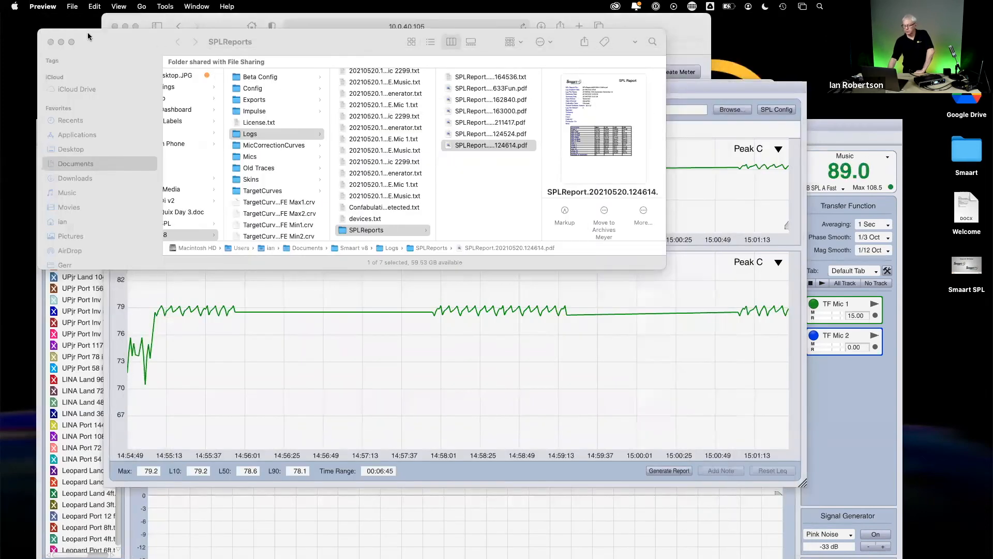
{"action": "left_click", "coordinate": [50, 41]}
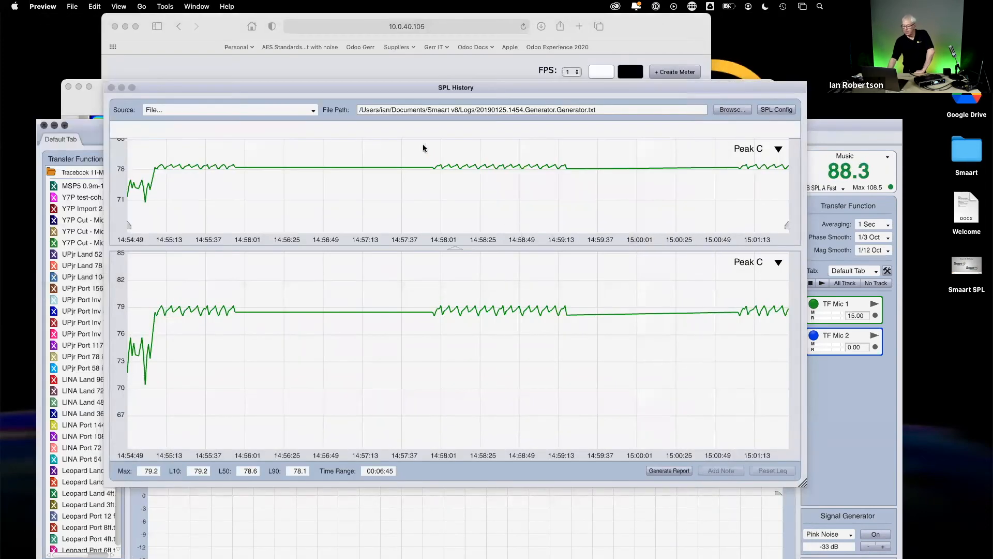
{"action": "left_click_drag", "start_coordinate": [400, 86], "coordinate": [416, 62]}
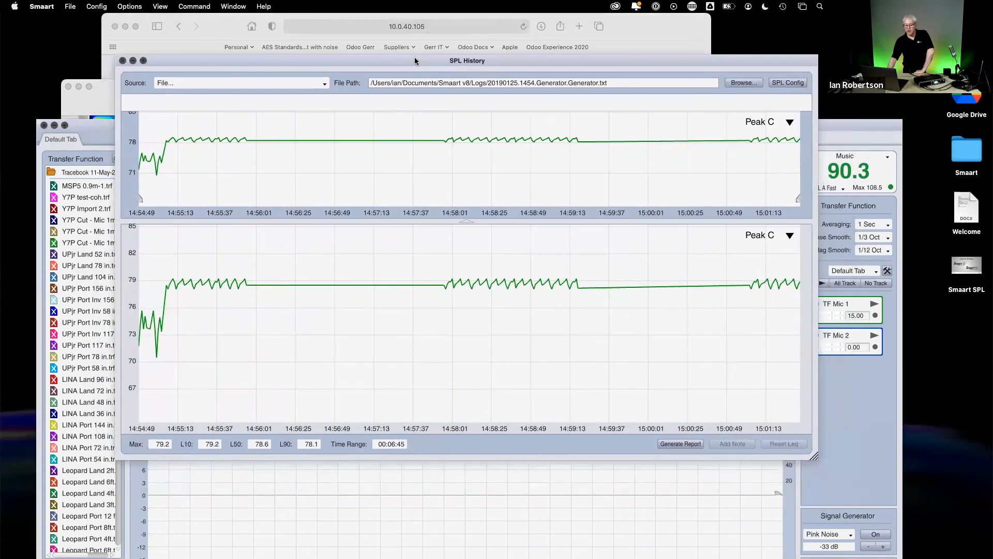
{"action": "left_click", "coordinate": [122, 61]}
{"action": "left_click_drag", "start_coordinate": [351, 130], "coordinate": [343, 48]}
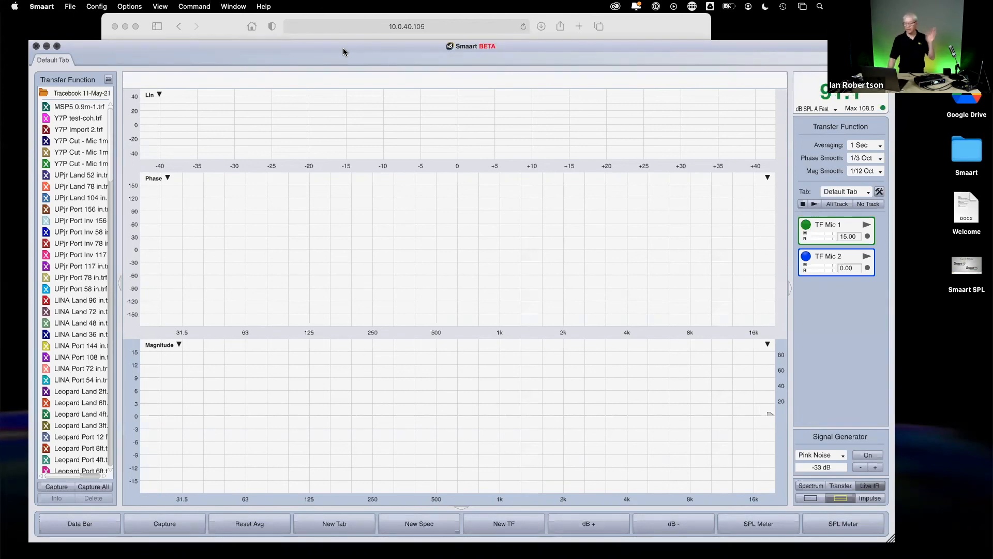
Switch to Safari showing the Smaart web SPL meters at 10.0.40.105, and reposition its window over the Smaart window
{"action": "mouse_move", "coordinate": [207, 544]}
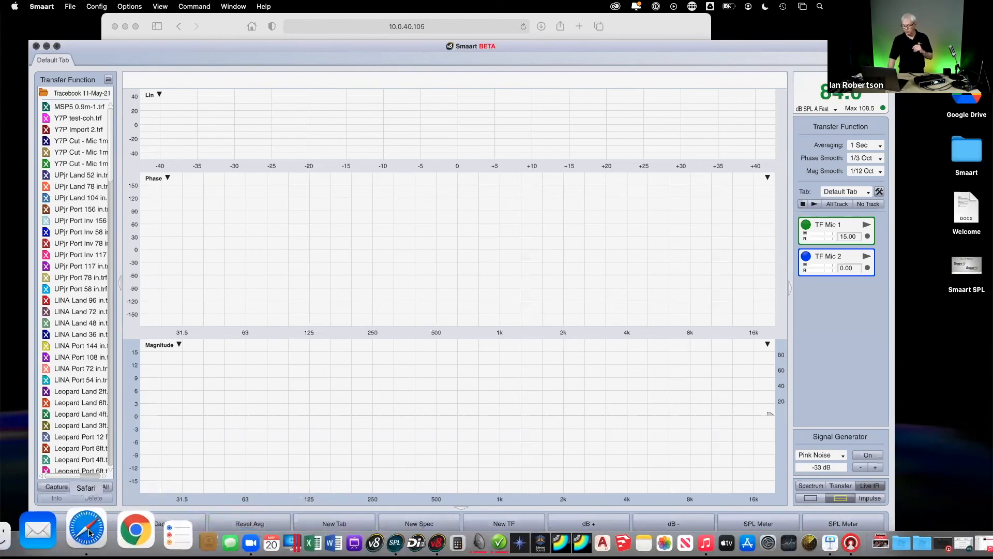
{"action": "left_click", "coordinate": [87, 529]}
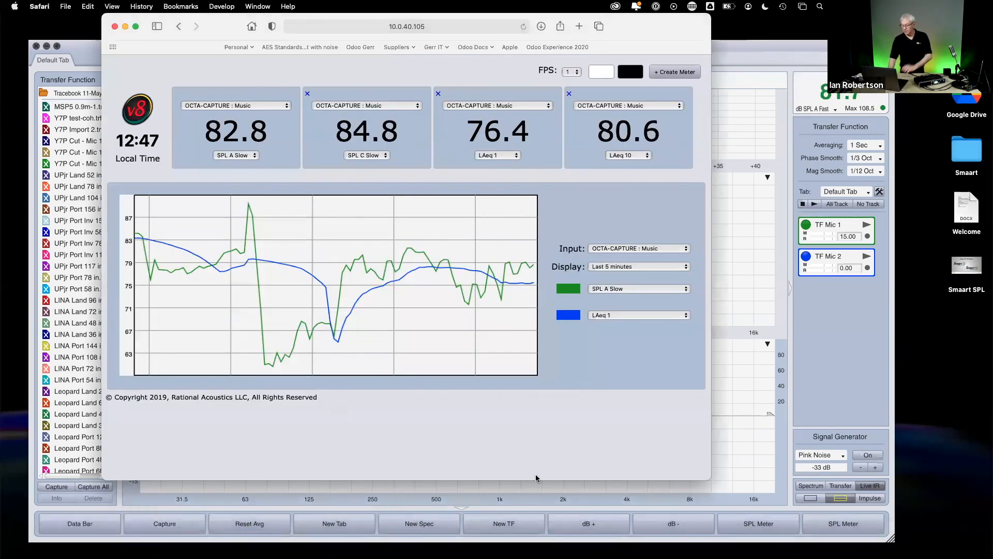
{"action": "left_click_drag", "start_coordinate": [227, 32], "coordinate": [236, 61]}
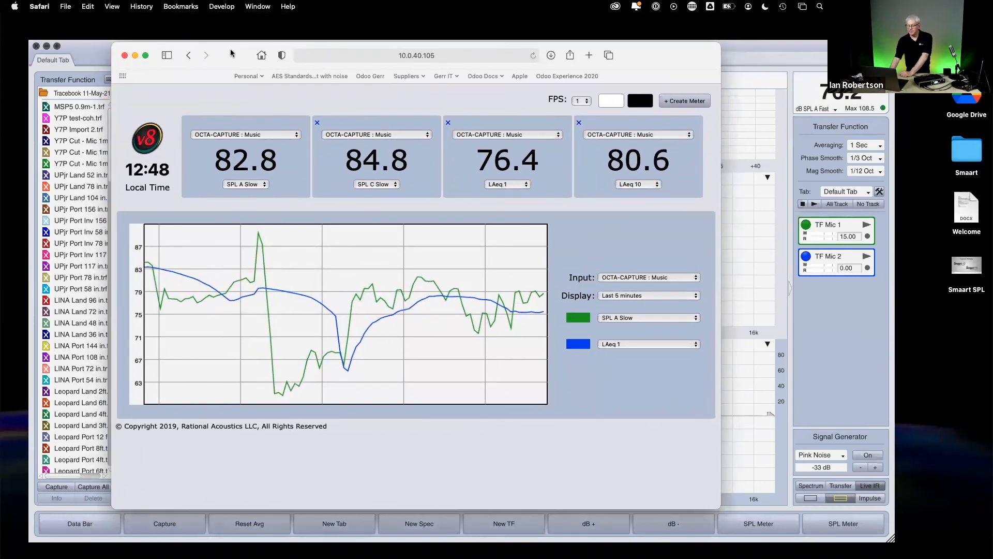
{"action": "left_click_drag", "start_coordinate": [230, 52], "coordinate": [250, 52]}
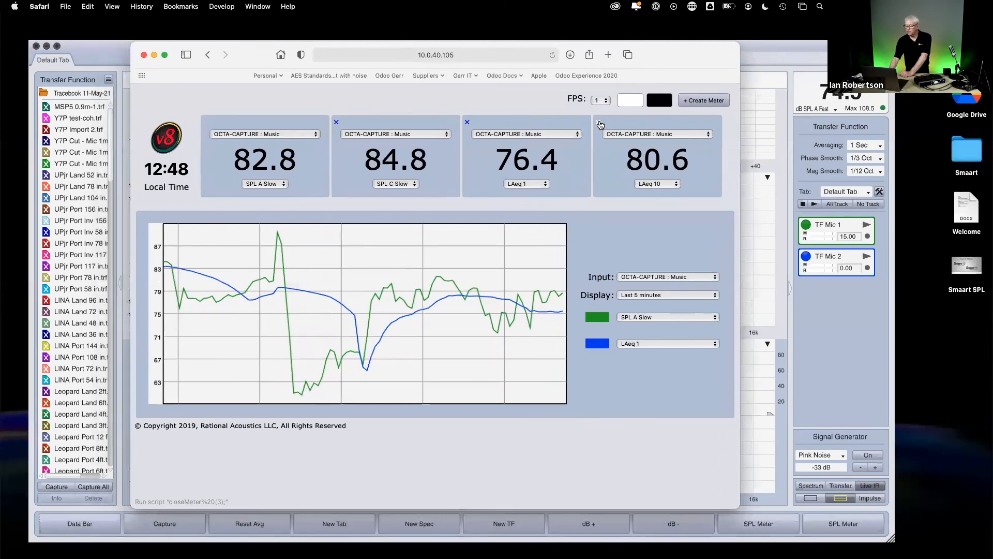
Create an additional web meter with OCTA-CAPTURE : Mic 1 as input and Leq 1 as measurement type
{"action": "left_click", "coordinate": [696, 101]}
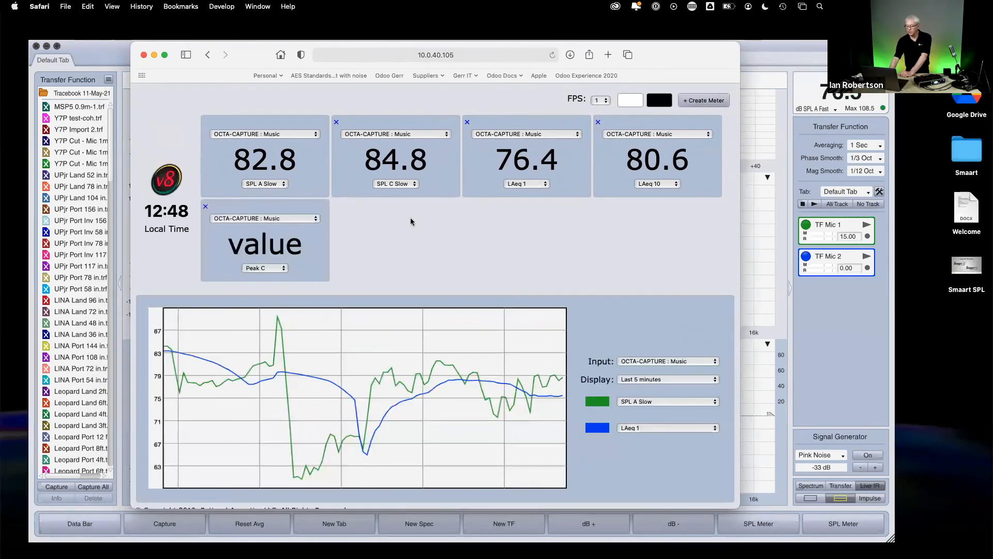
{"action": "left_click", "coordinate": [312, 220]}
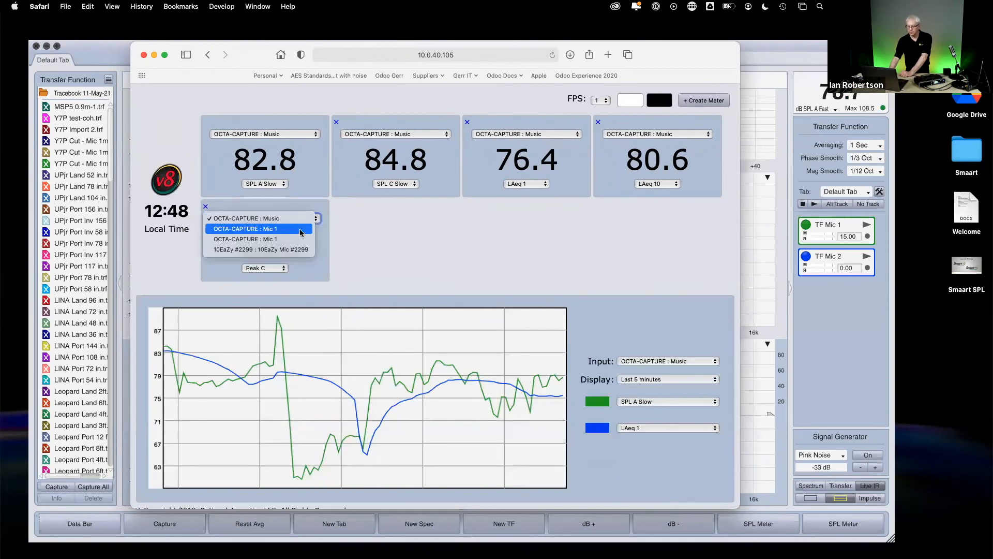
{"action": "left_click", "coordinate": [301, 230]}
{"action": "left_click", "coordinate": [284, 268]}
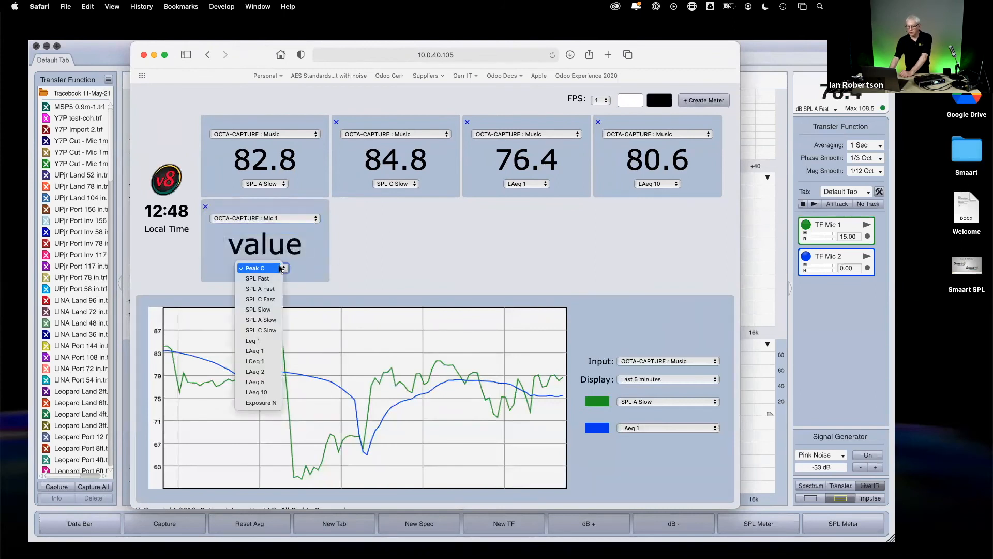
{"action": "left_click", "coordinate": [269, 342]}
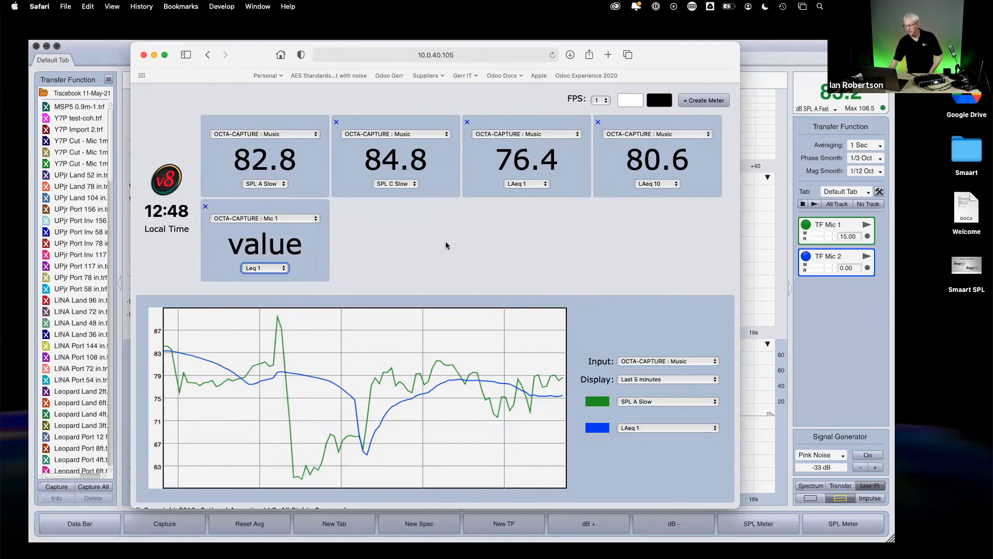
Switch back to Smaart, review the API server and client window options, and apply and close them
{"action": "left_click", "coordinate": [116, 45]}
{"action": "left_click", "coordinate": [130, 7]}
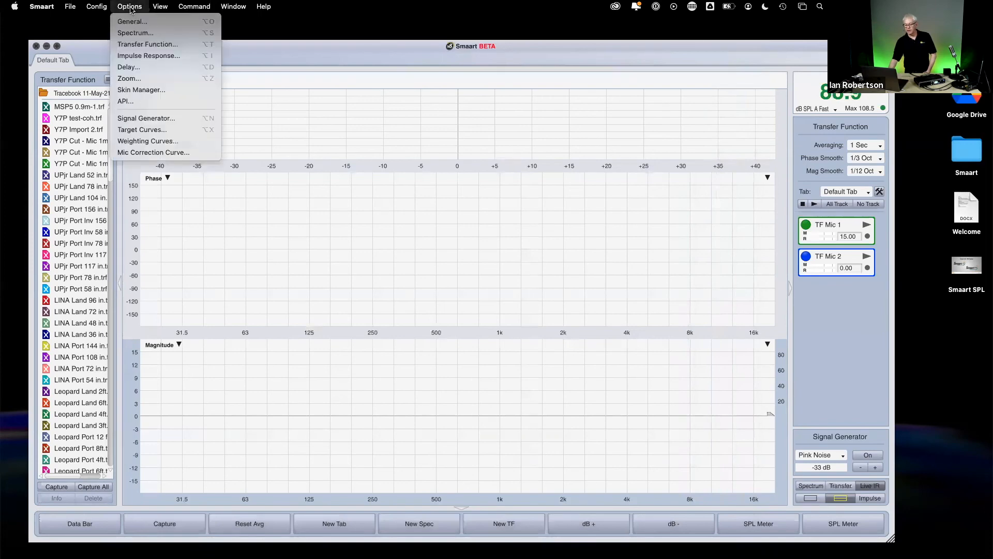
{"action": "left_click", "coordinate": [133, 102]}
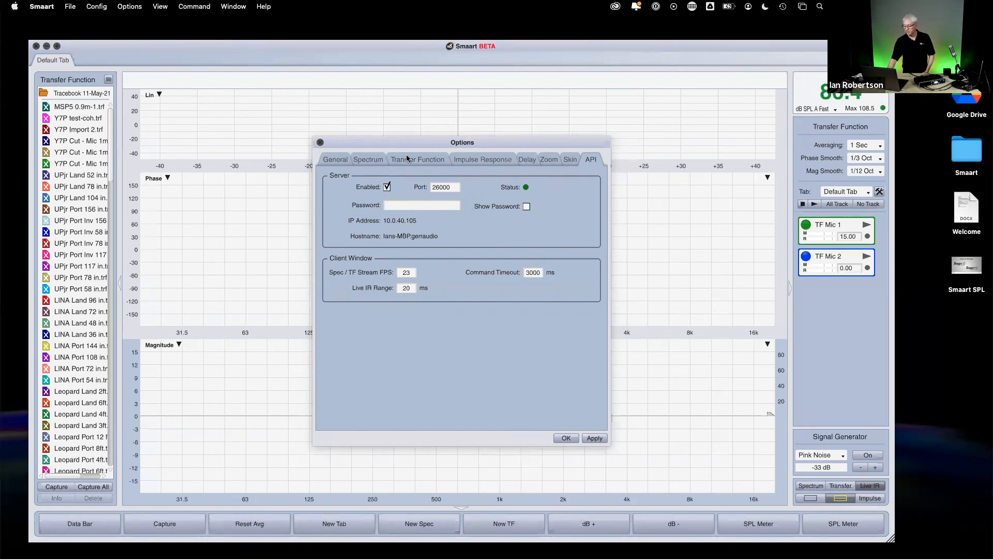
{"action": "left_click", "coordinate": [594, 439]}
{"action": "left_click", "coordinate": [567, 437]}
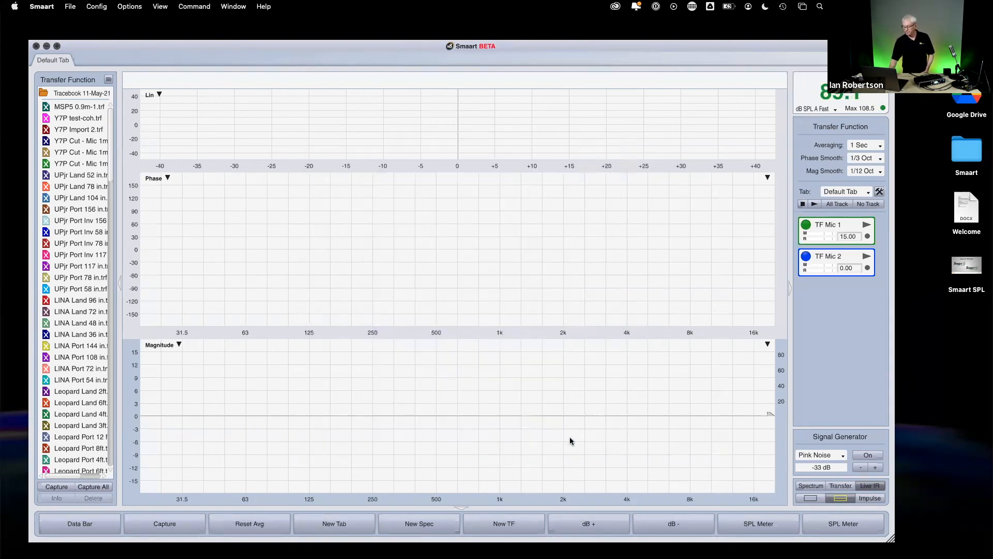
Open the SPL configuration and set the 10EaZy Maximum Average Manager venue to Gerr
{"action": "left_click_drag", "start_coordinate": [368, 42], "coordinate": [368, 33]}
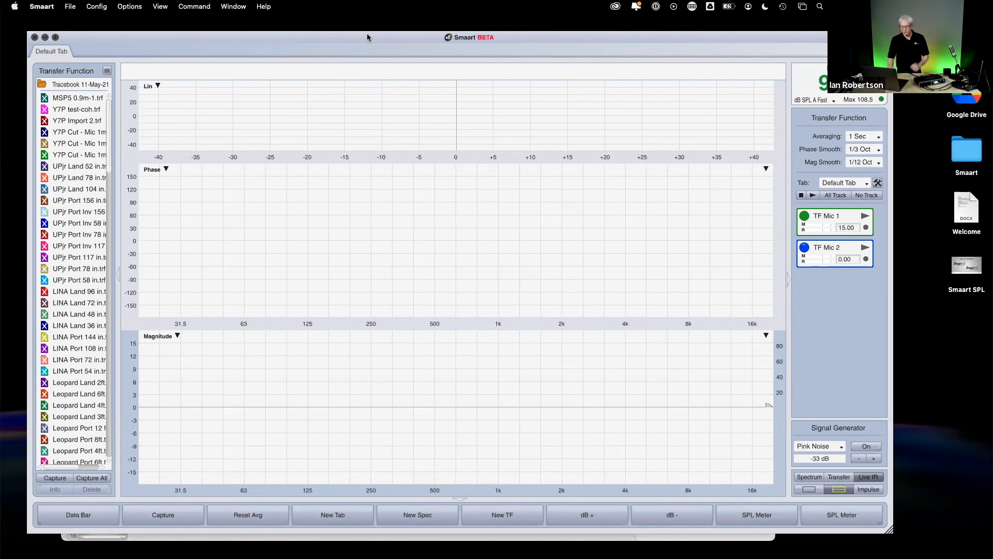
{"action": "left_click", "coordinate": [127, 7]}
{"action": "mouse_move", "coordinate": [160, 6]}
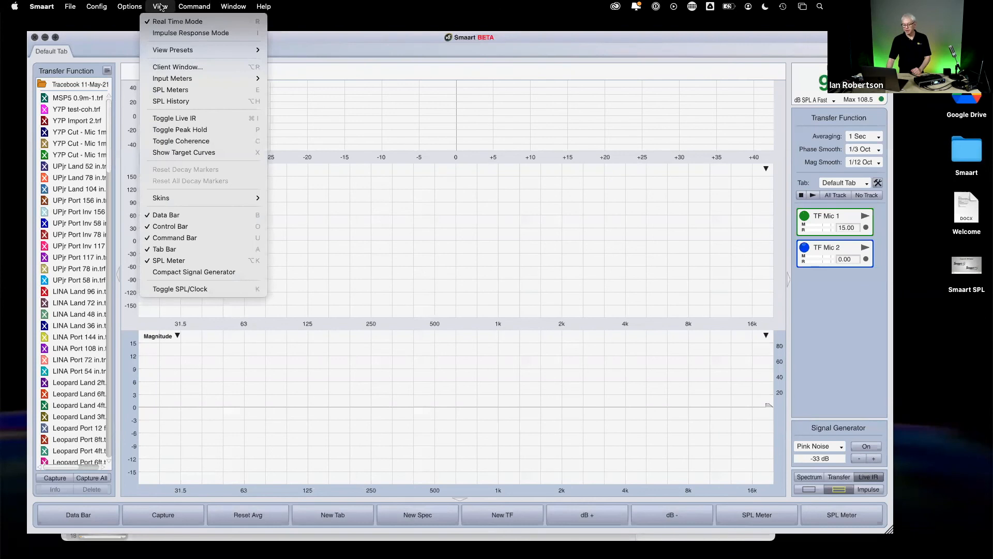
{"action": "mouse_move", "coordinate": [130, 6]}
{"action": "mouse_move", "coordinate": [96, 6]}
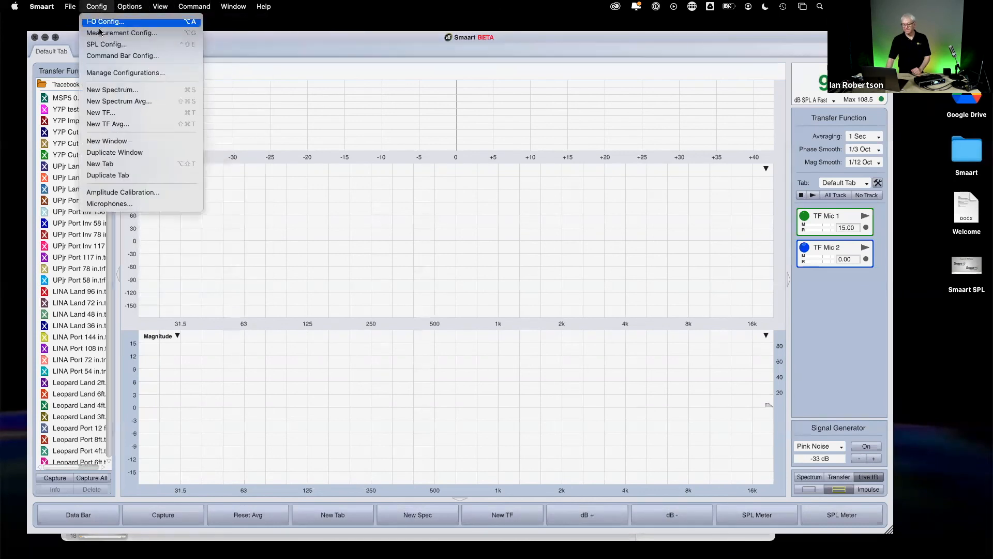
{"action": "left_click", "coordinate": [106, 44]}
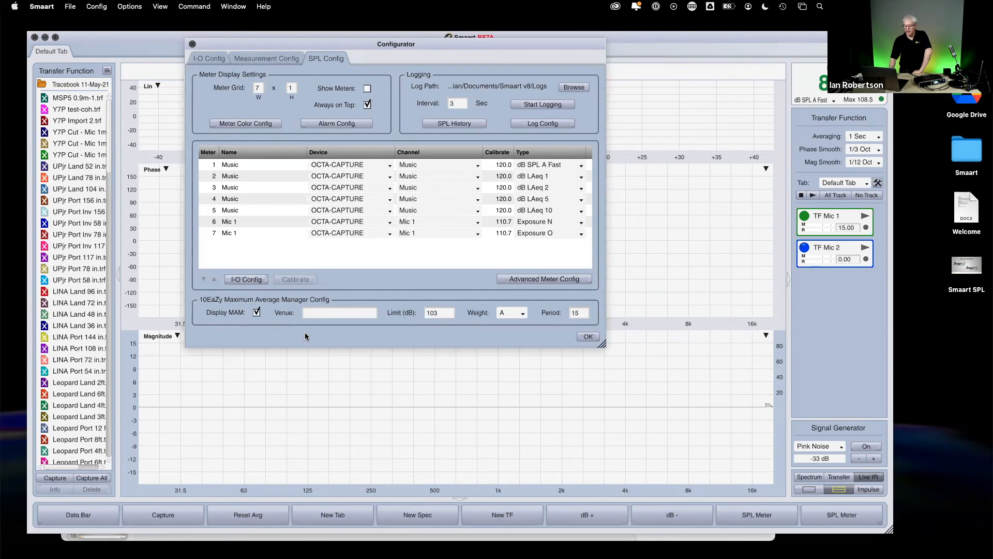
{"action": "left_click", "coordinate": [339, 312]}
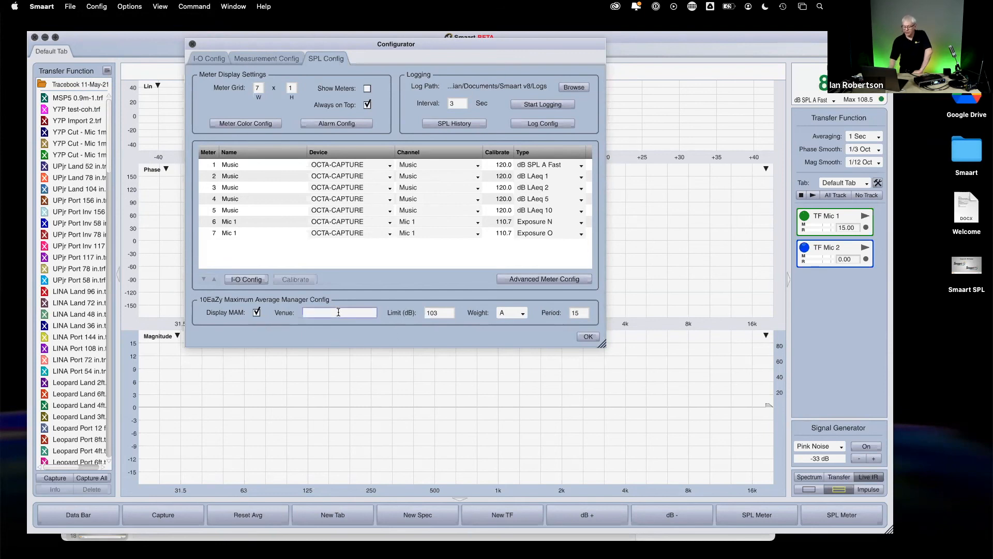
{"action": "type", "text": "Gerr"}
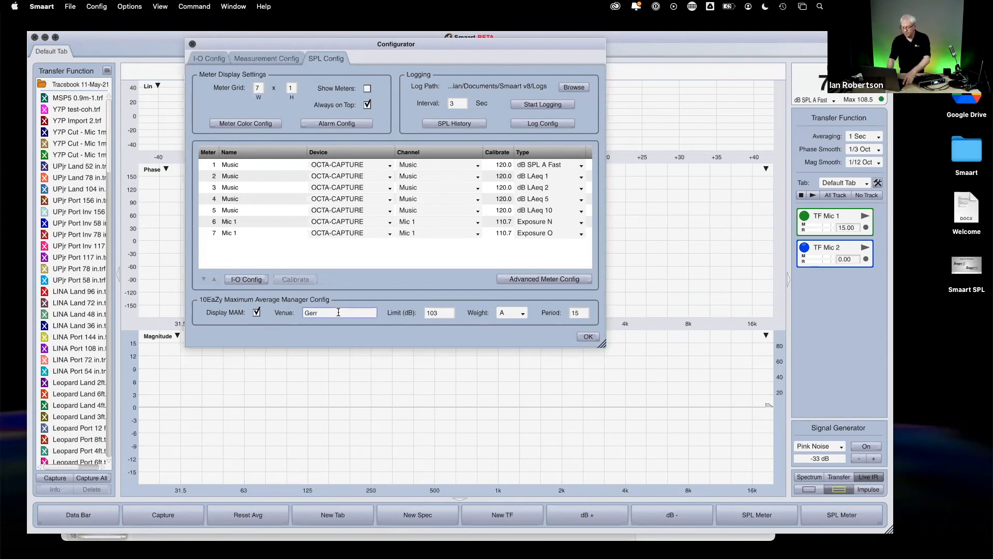
Set the Maximum Average Manager limit to 80 dB and accept the SPL configuration
{"action": "left_click", "coordinate": [440, 311]}
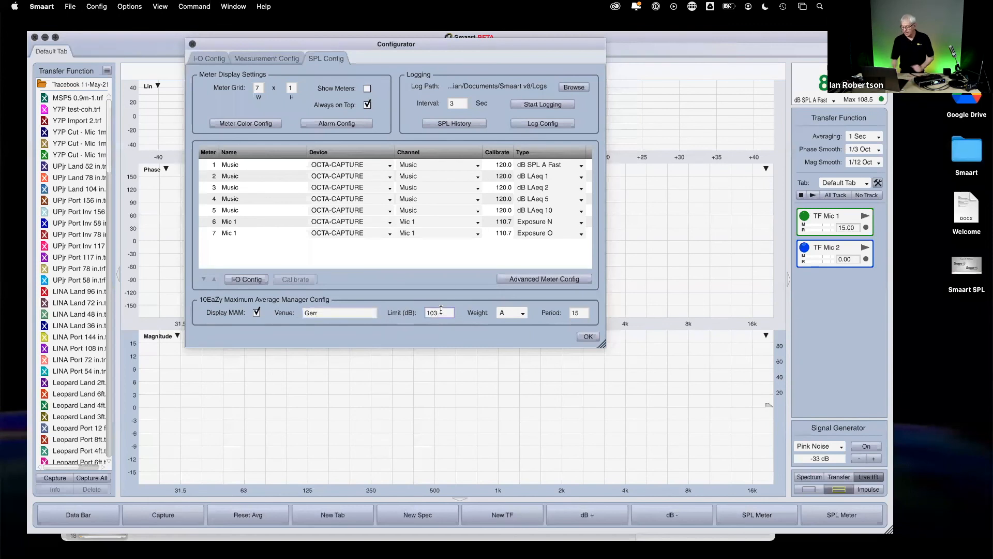
{"action": "key", "text": "BackSpace"}
{"action": "key", "text": "BackSpace"}
{"action": "key", "text": "BackSpace"}
{"action": "type", "text": "80"}
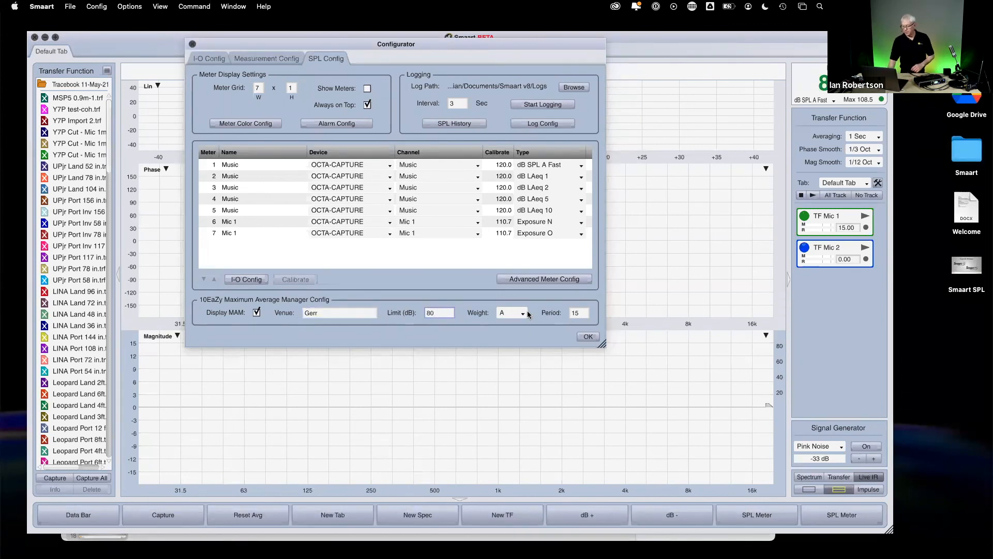
{"action": "left_click", "coordinate": [588, 337]}
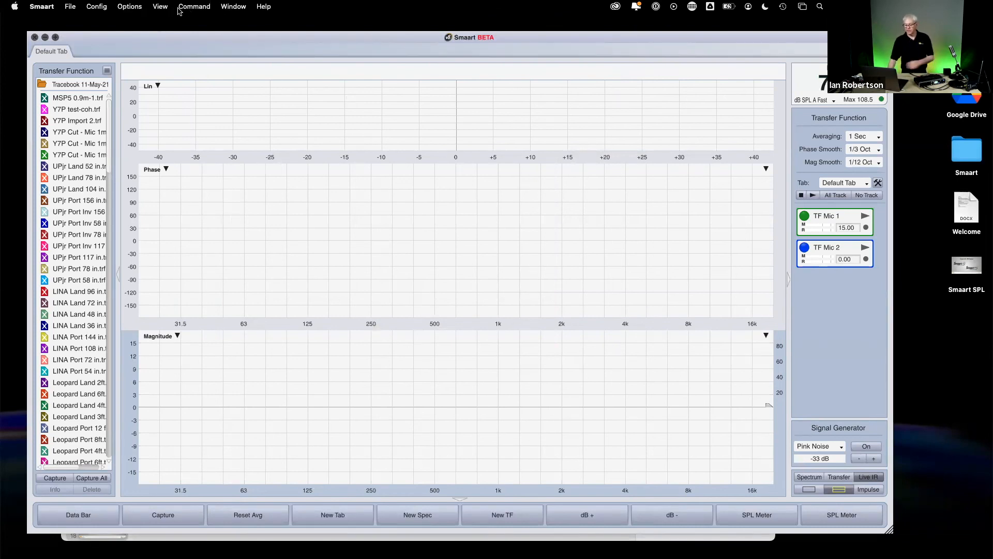
Show the SPL Meters window, examine the Maximum Average Manager display and the meter grid, and close the window
{"action": "left_click", "coordinate": [161, 7]}
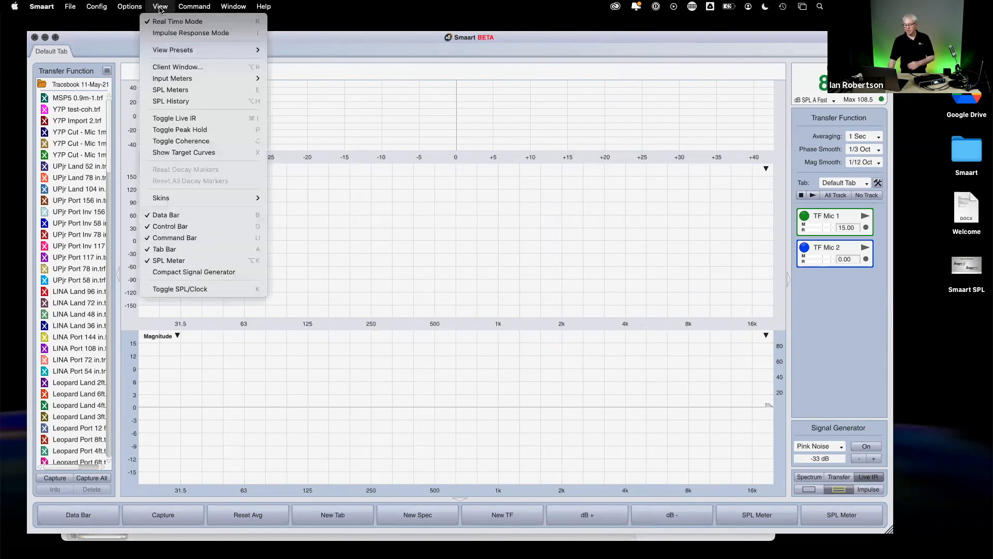
{"action": "left_click", "coordinate": [183, 90]}
{"action": "left_click", "coordinate": [159, 6]}
{"action": "mouse_move", "coordinate": [194, 6]}
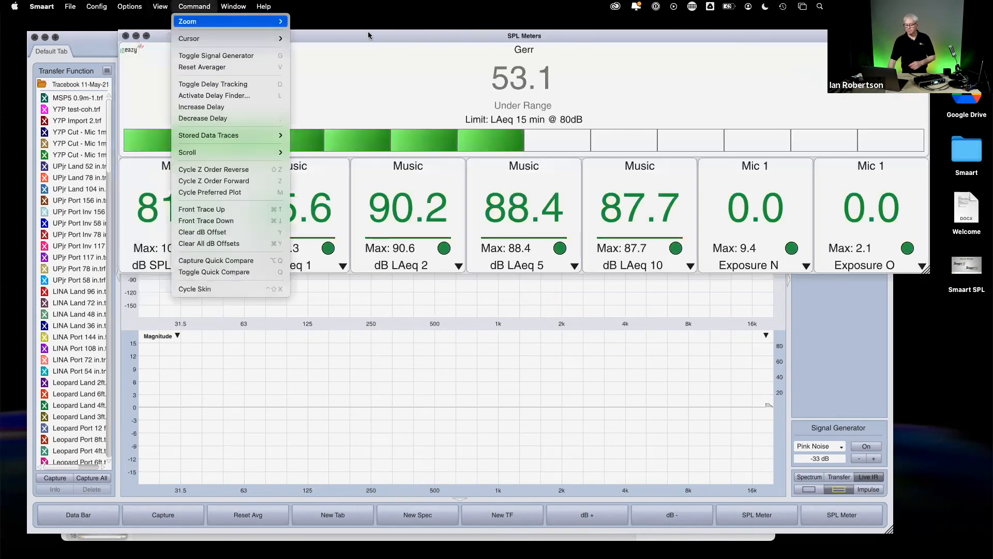
{"action": "left_click", "coordinate": [368, 32]}
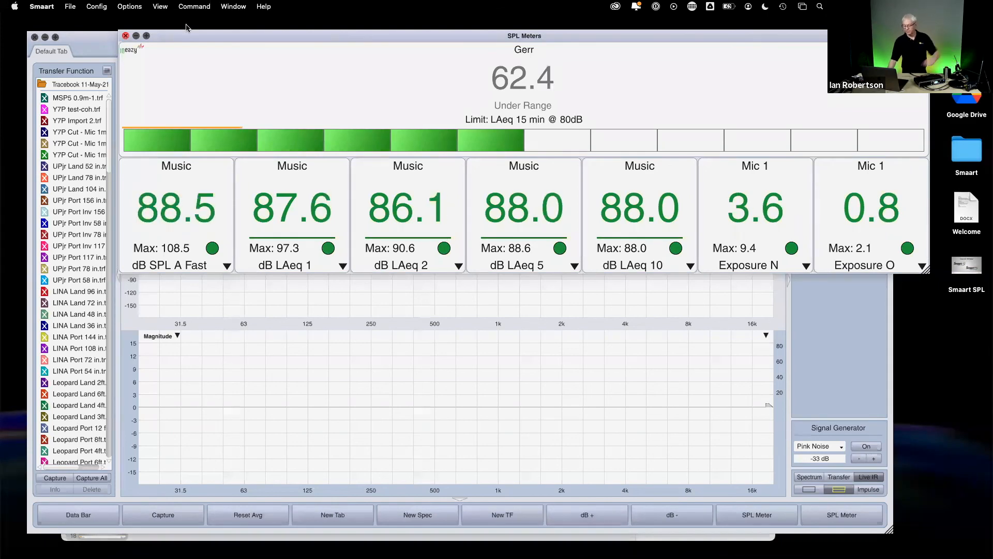
{"action": "left_click", "coordinate": [125, 36]}
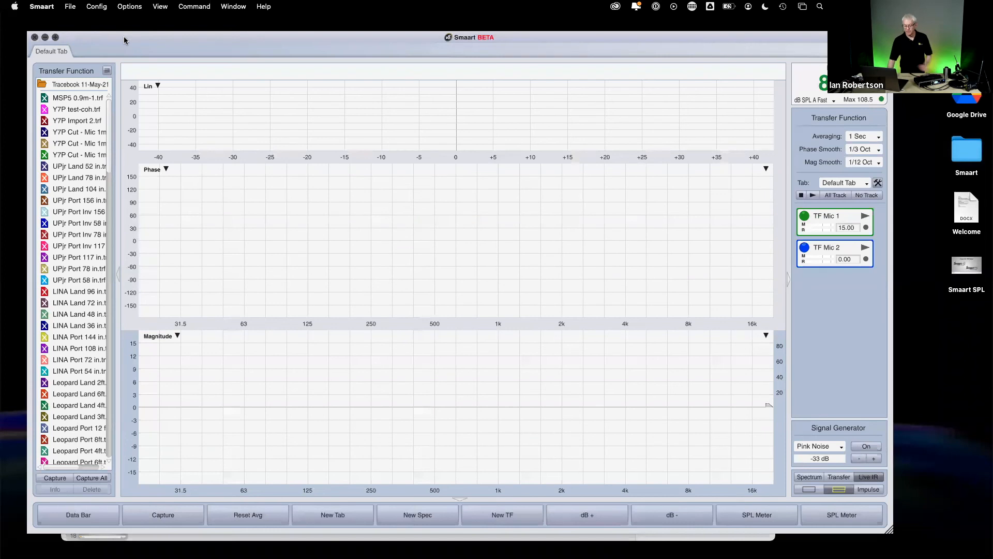